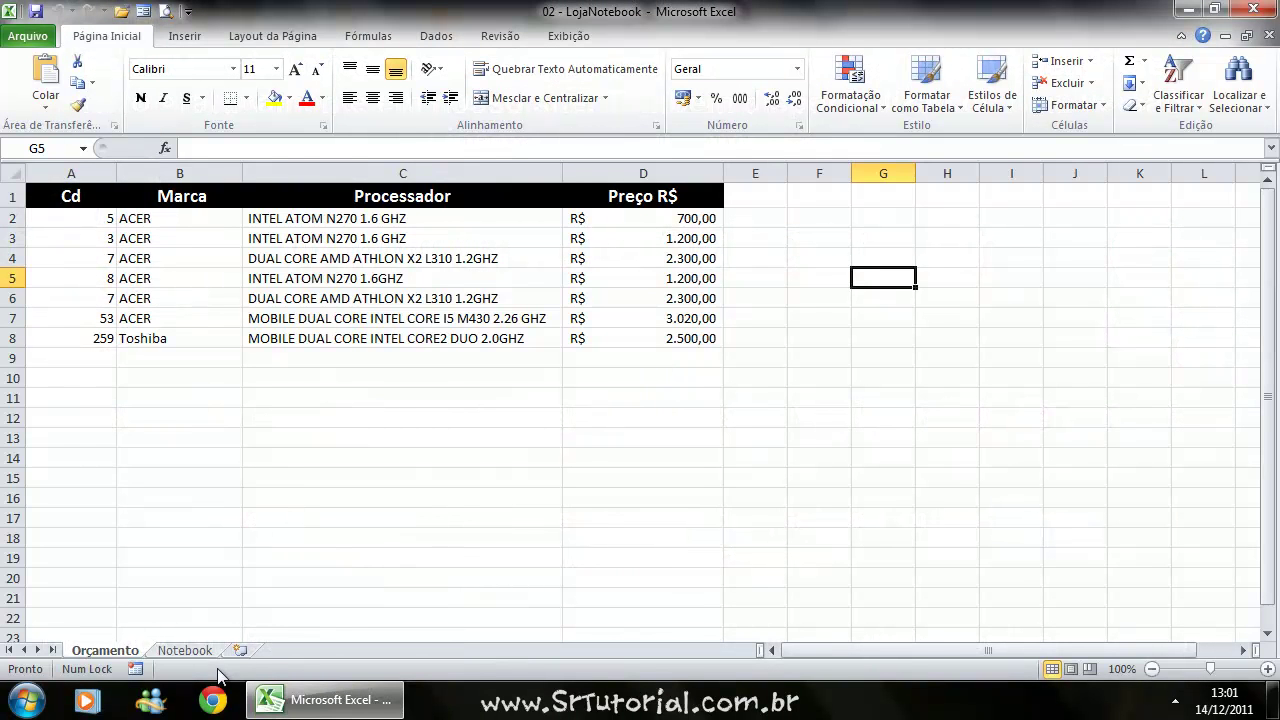
Switch to the Notebook sheet and scroll through the laptop list.
{"action": "left_click", "coordinate": [190, 651]}
{"action": "scroll", "coordinate": [337, 415], "scroll_direction": "down", "scroll_amount": 5}
{"action": "scroll", "coordinate": [337, 415], "scroll_direction": "up", "scroll_amount": 5}
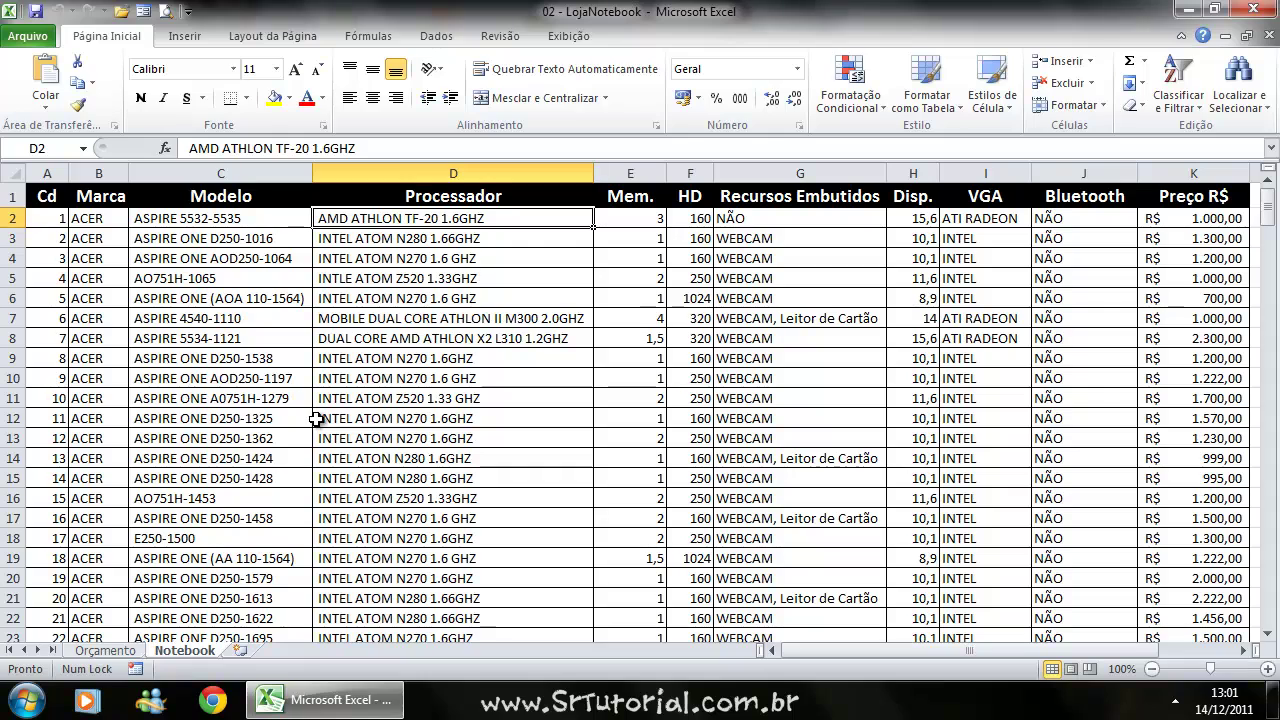
{"action": "scroll", "coordinate": [124, 299], "scroll_direction": "down", "scroll_amount": 3}
{"action": "scroll", "coordinate": [124, 299], "scroll_direction": "down", "scroll_amount": 20}
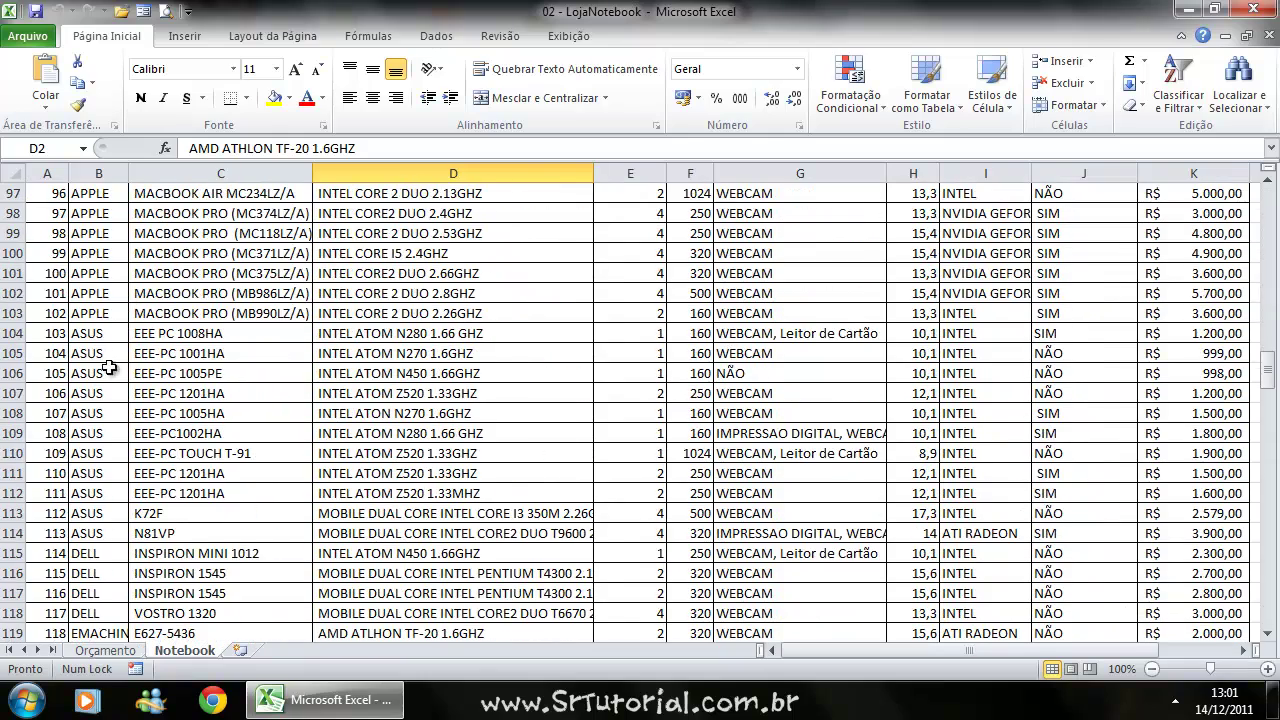
Select the ASUS entries in column B, then select the table range.
{"action": "left_click_drag", "start_coordinate": [98, 333], "coordinate": [102, 533]}
{"action": "scroll", "coordinate": [126, 445], "scroll_direction": "down", "scroll_amount": 3}
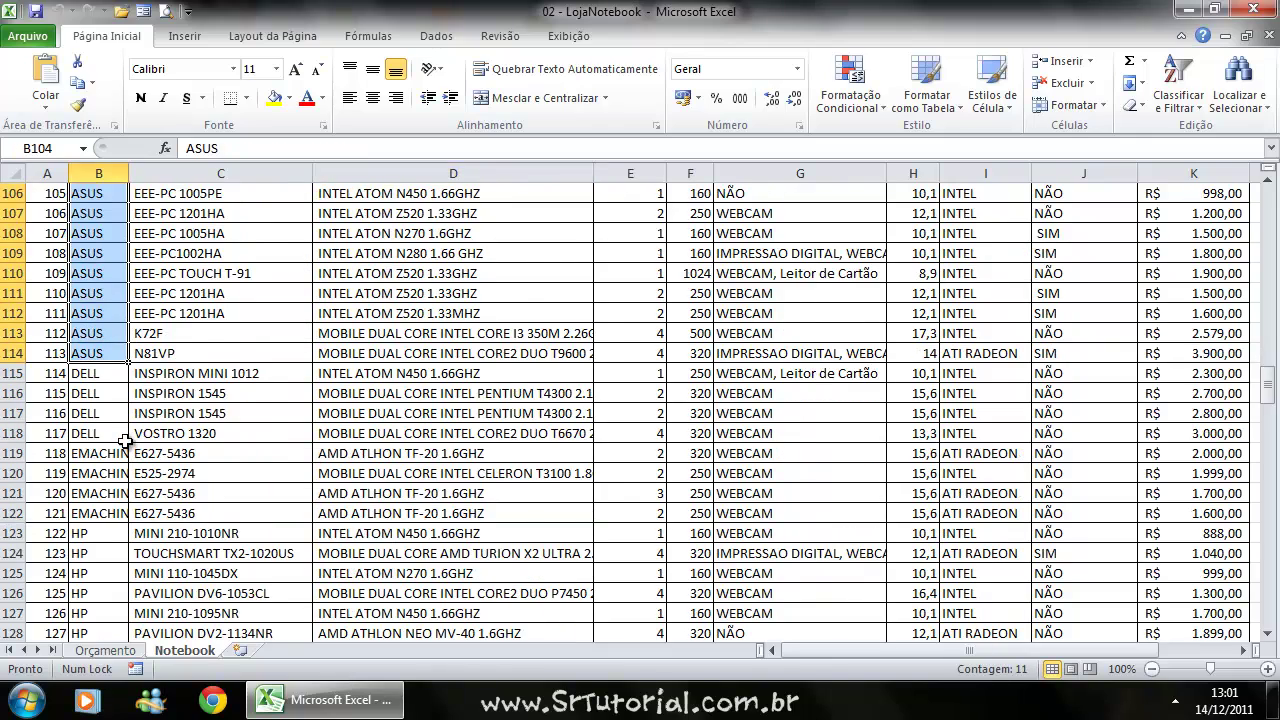
{"action": "scroll", "coordinate": [124, 440], "scroll_direction": "down", "scroll_amount": 3}
{"action": "scroll", "coordinate": [124, 440], "scroll_direction": "up", "scroll_amount": 20}
{"action": "scroll", "coordinate": [137, 412], "scroll_direction": "up", "scroll_amount": 15}
{"action": "left_click_drag", "start_coordinate": [55, 196], "coordinate": [1199, 619]}
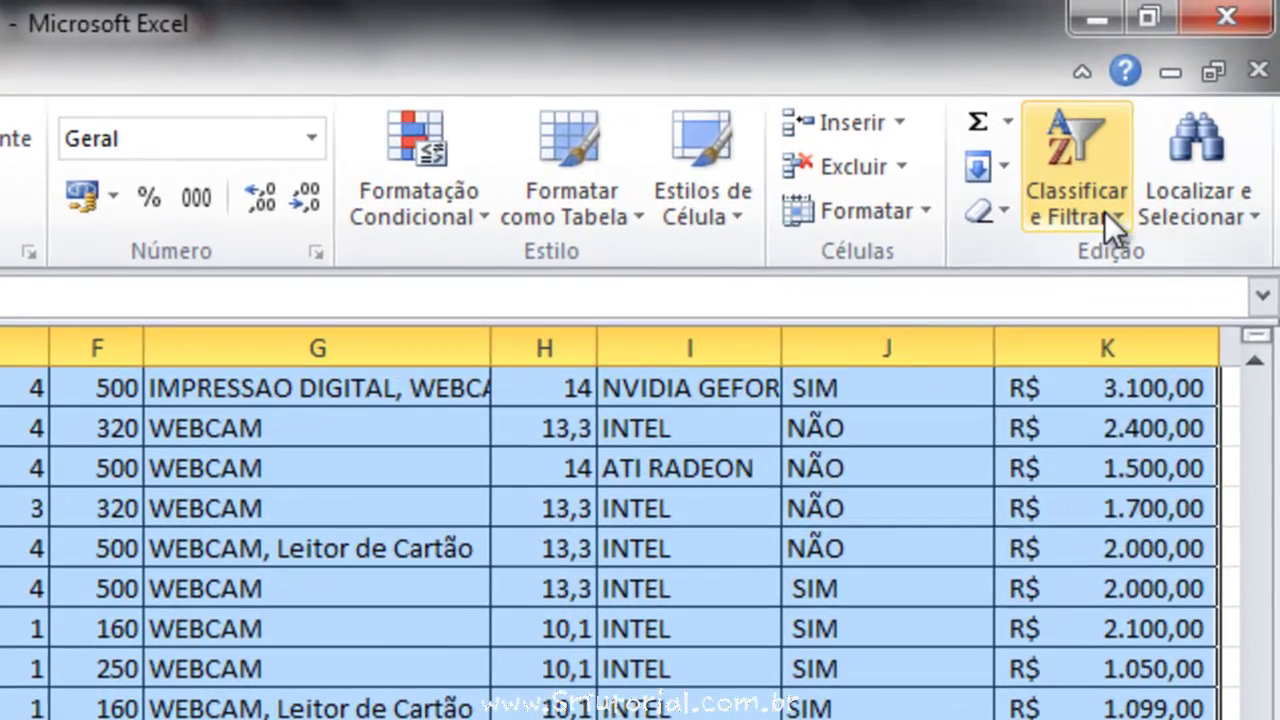
Turn on Filtro from Classificar e Filtrar on the Notebook headers, then deselect the table.
{"action": "left_click", "coordinate": [1104, 211]}
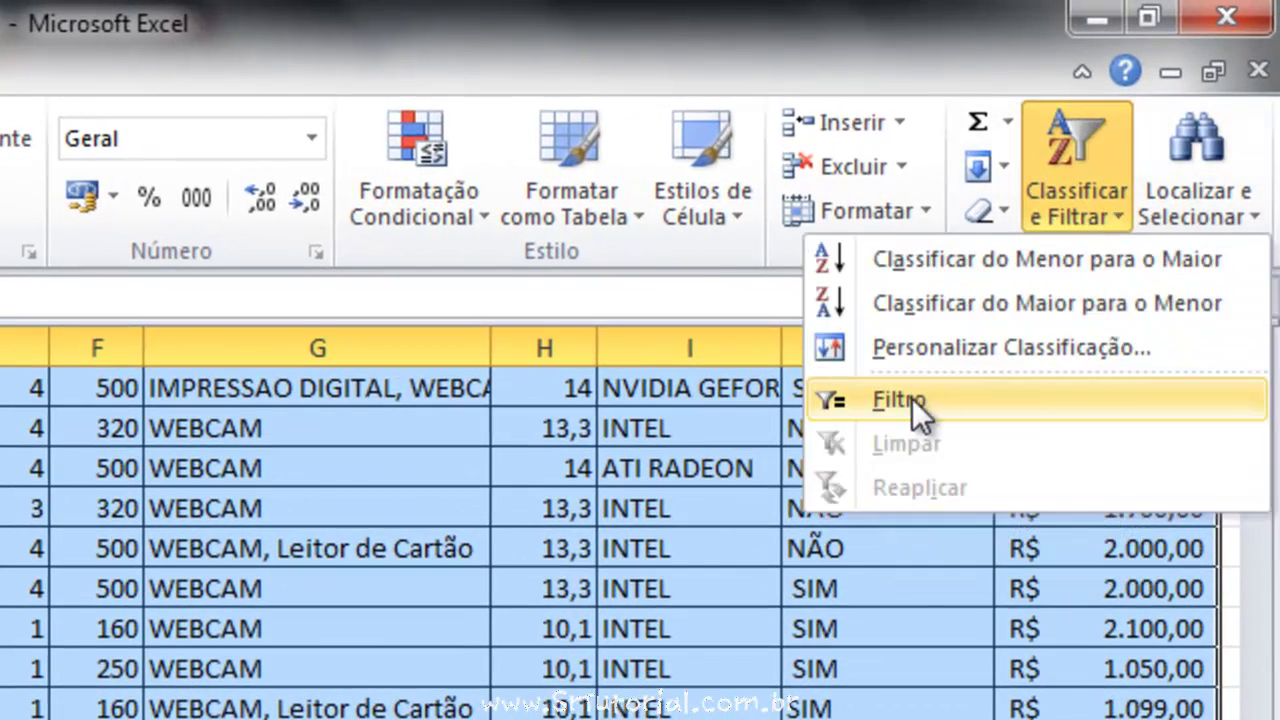
{"action": "left_click", "coordinate": [902, 398]}
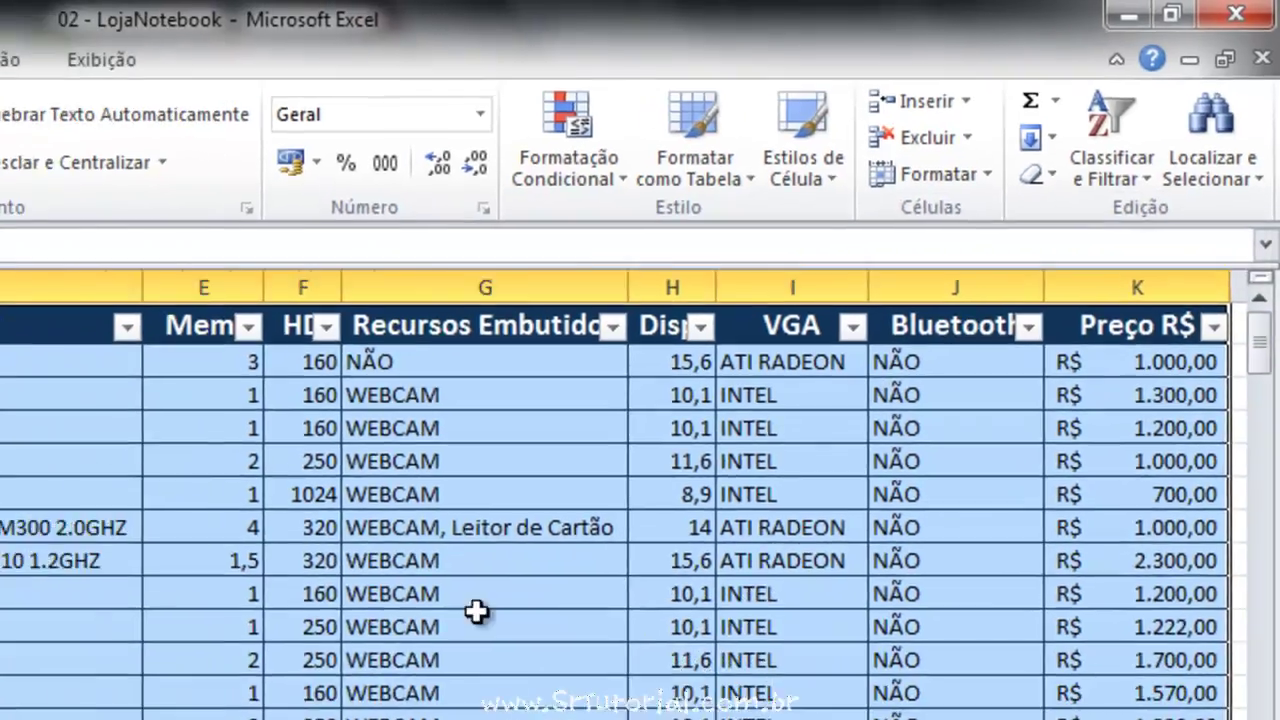
{"action": "left_click", "coordinate": [476, 612]}
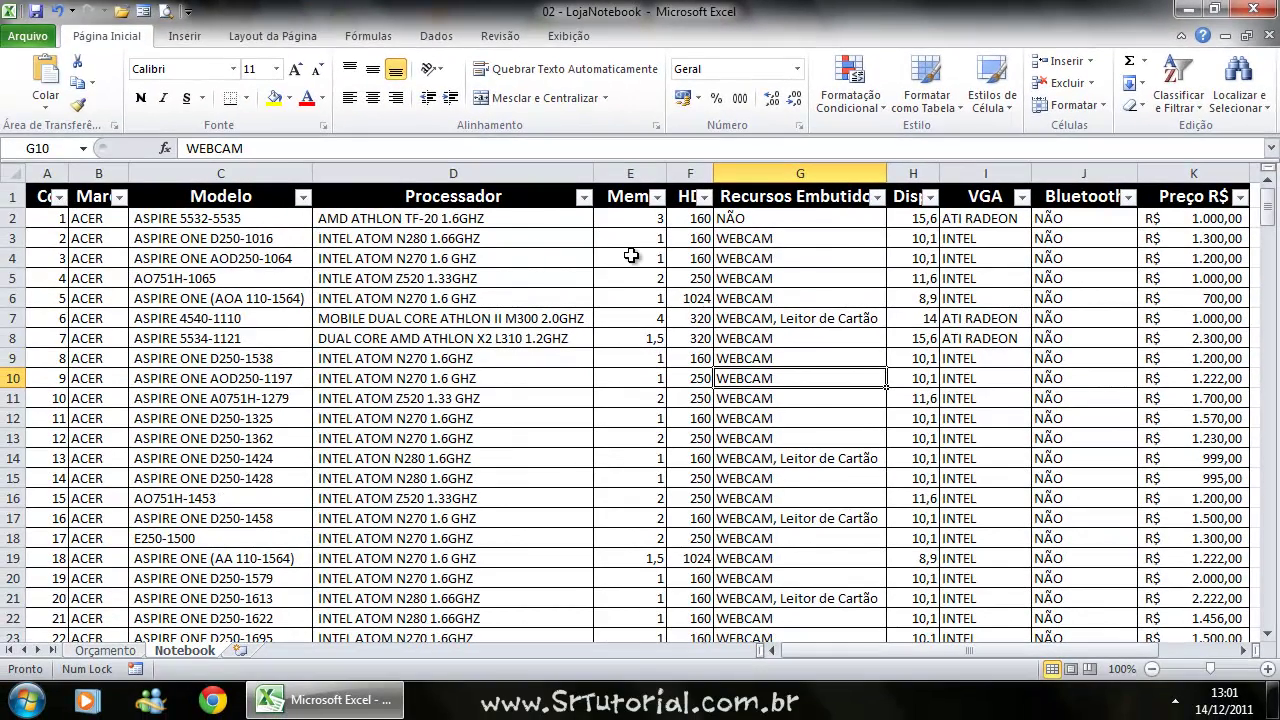
{"action": "left_click", "coordinate": [119, 197]}
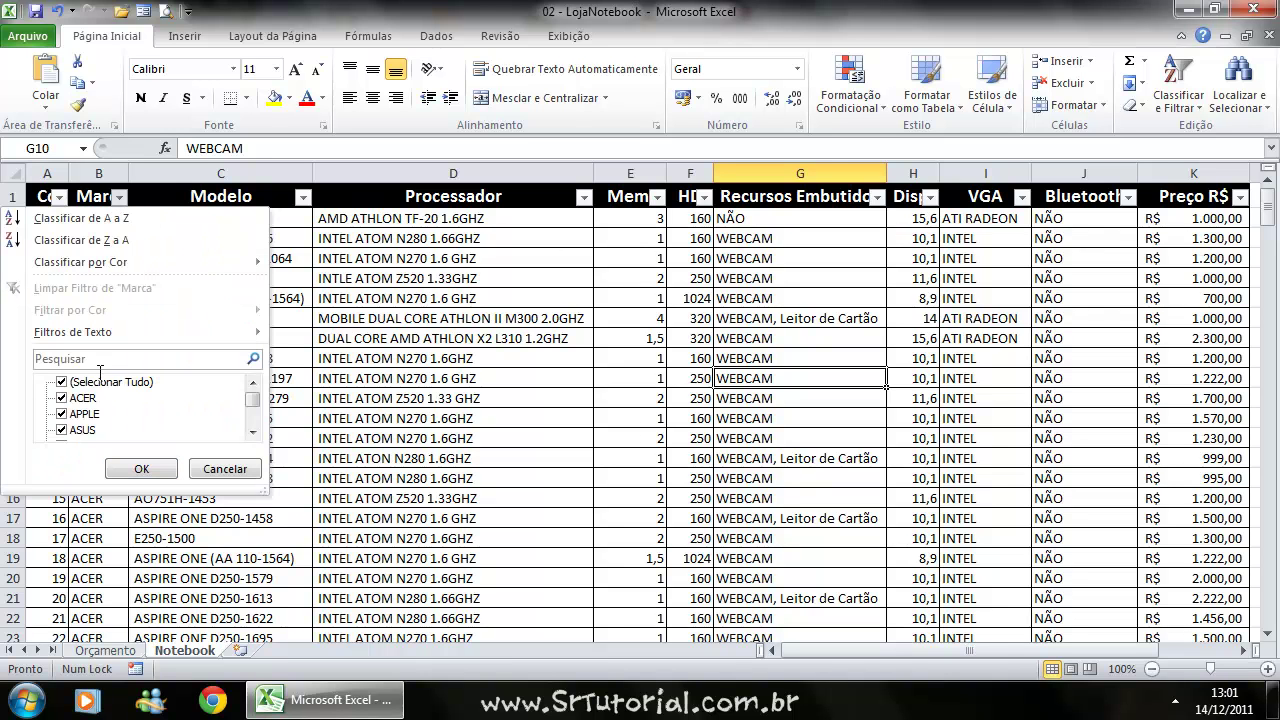
{"action": "left_click", "coordinate": [62, 382]}
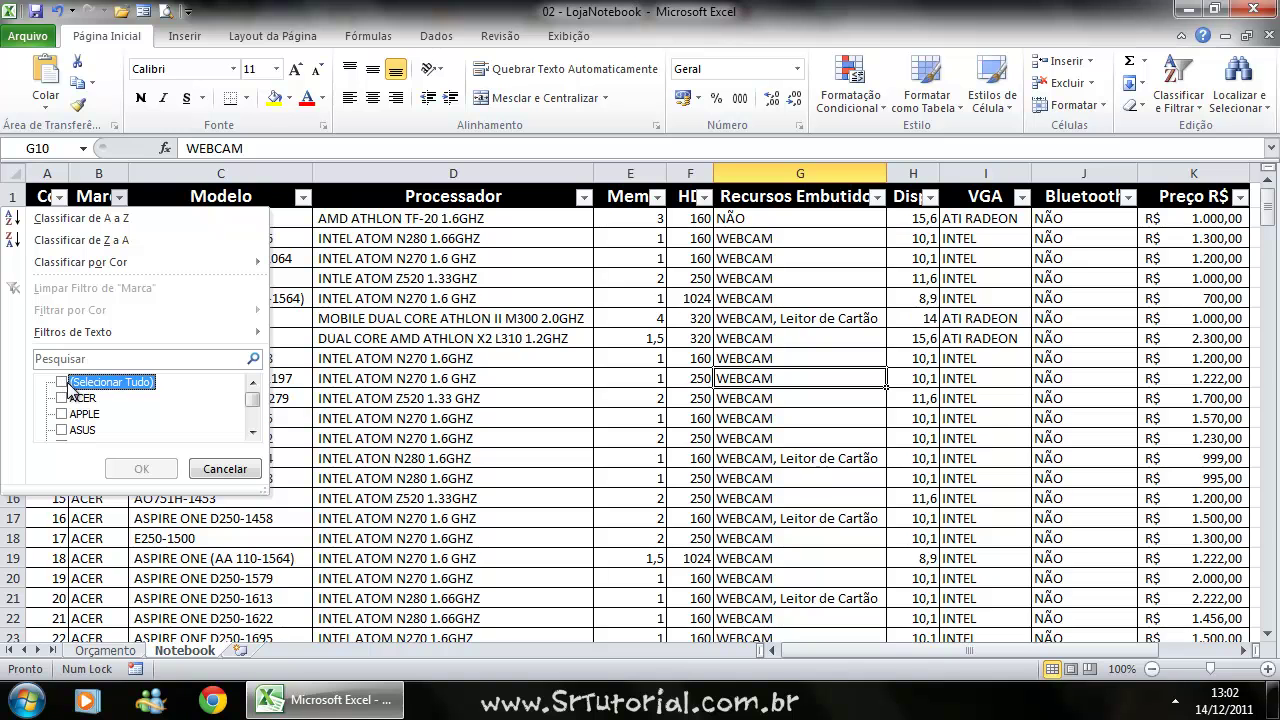
{"action": "left_click", "coordinate": [63, 414]}
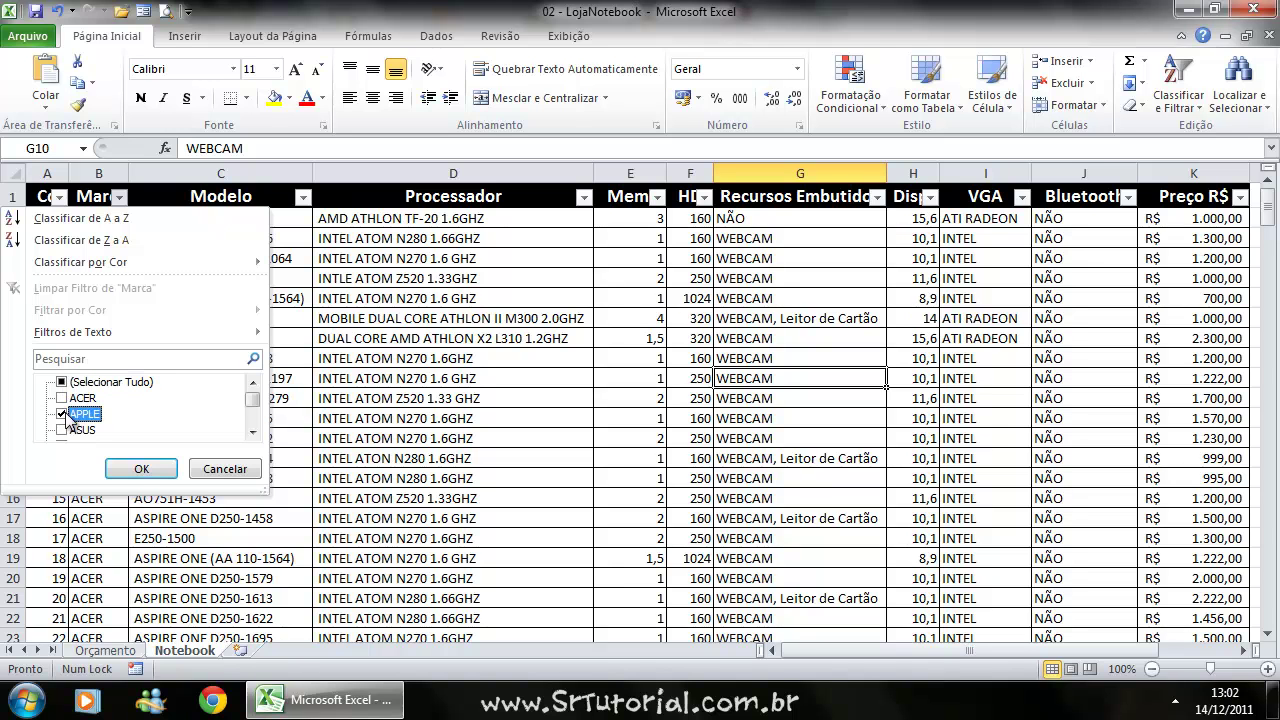
{"action": "left_click", "coordinate": [141, 470]}
{"action": "left_click", "coordinate": [192, 380]}
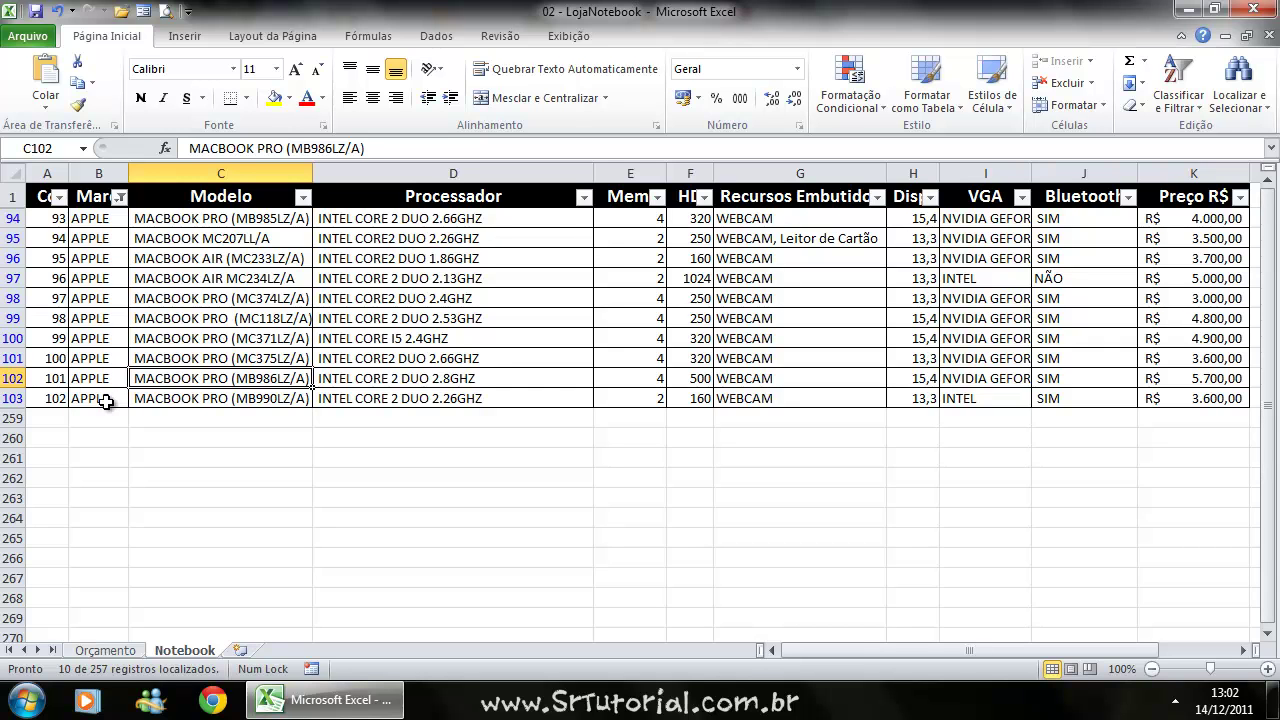
{"action": "left_click", "coordinate": [120, 197]}
{"action": "left_click", "coordinate": [62, 400]}
{"action": "left_click", "coordinate": [62, 399]}
{"action": "left_click", "coordinate": [61, 398]}
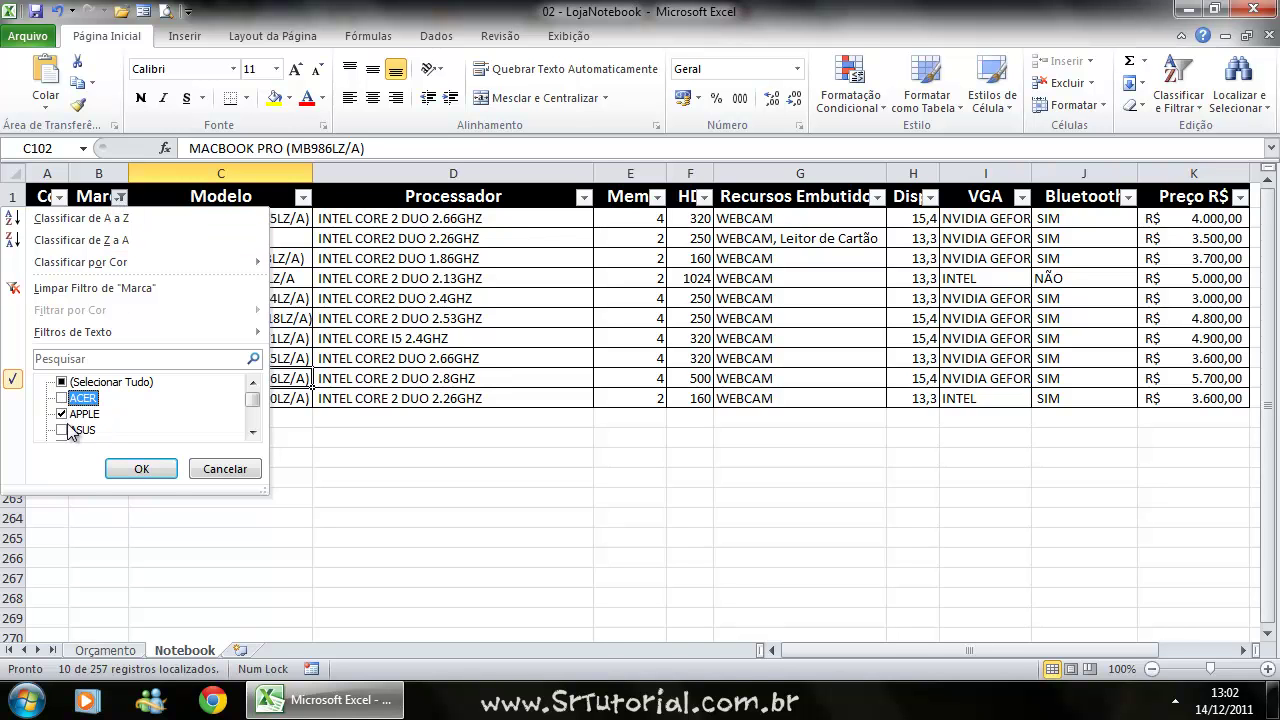
{"action": "left_click", "coordinate": [62, 430]}
{"action": "left_click", "coordinate": [155, 467]}
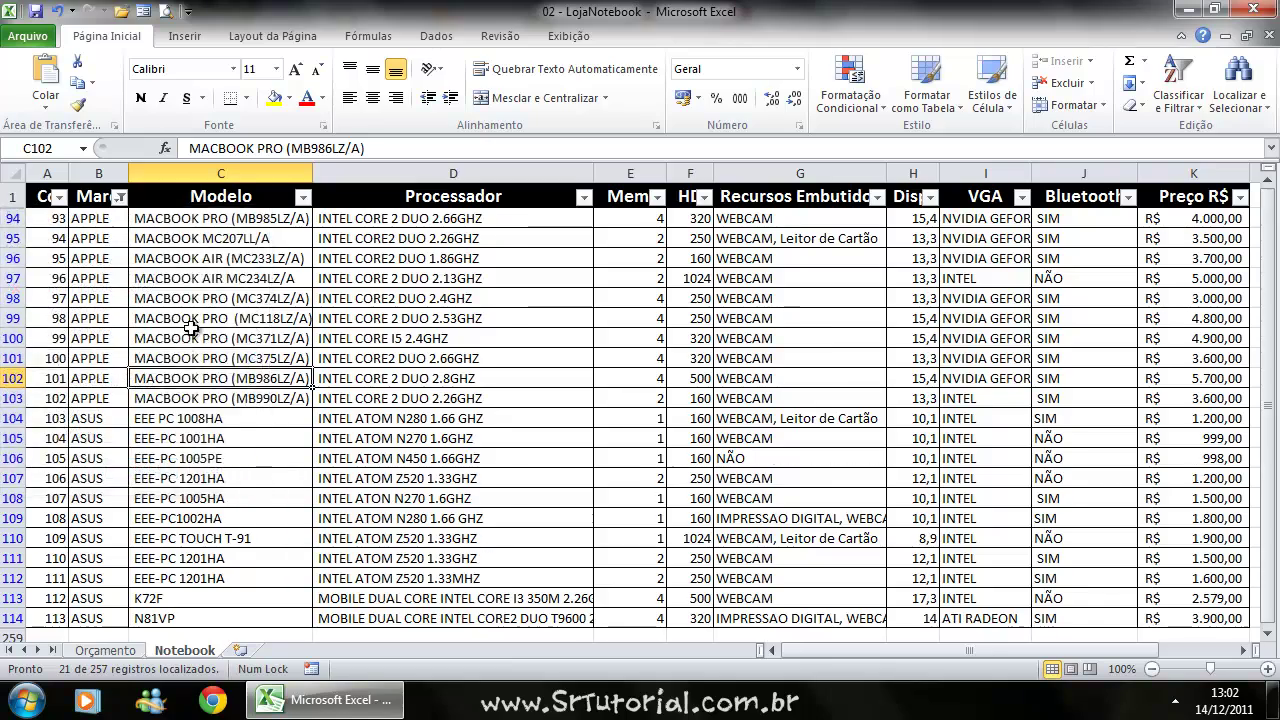
{"action": "scroll", "coordinate": [87, 293], "scroll_direction": "down", "scroll_amount": 3}
{"action": "scroll", "coordinate": [87, 300], "scroll_direction": "up", "scroll_amount": 2}
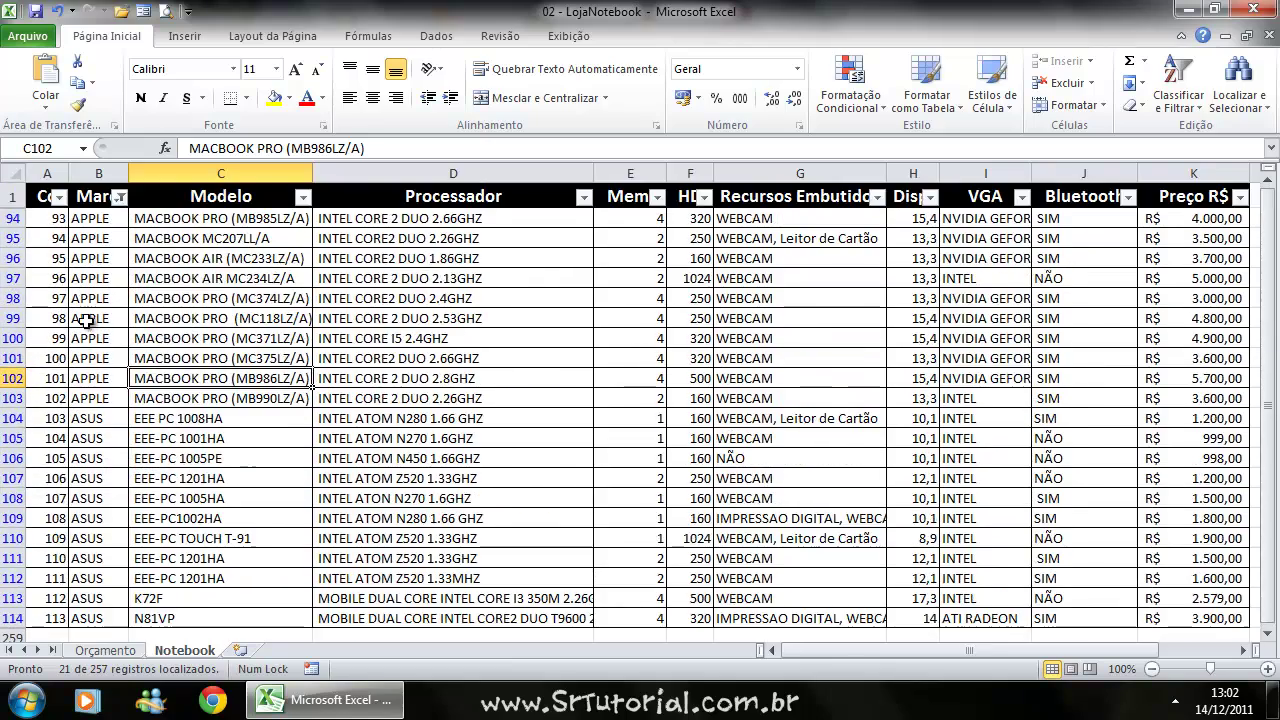
{"action": "scroll", "coordinate": [137, 408], "scroll_direction": "up", "scroll_amount": 3}
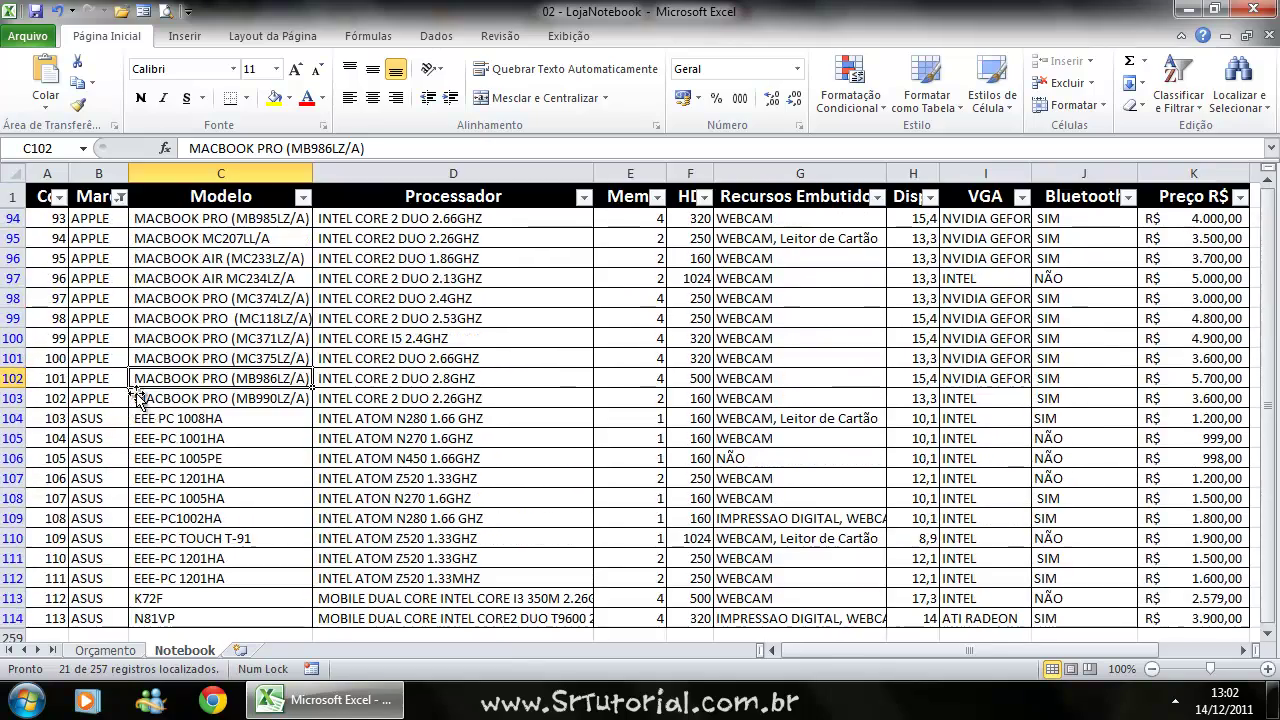
{"action": "left_click", "coordinate": [119, 197]}
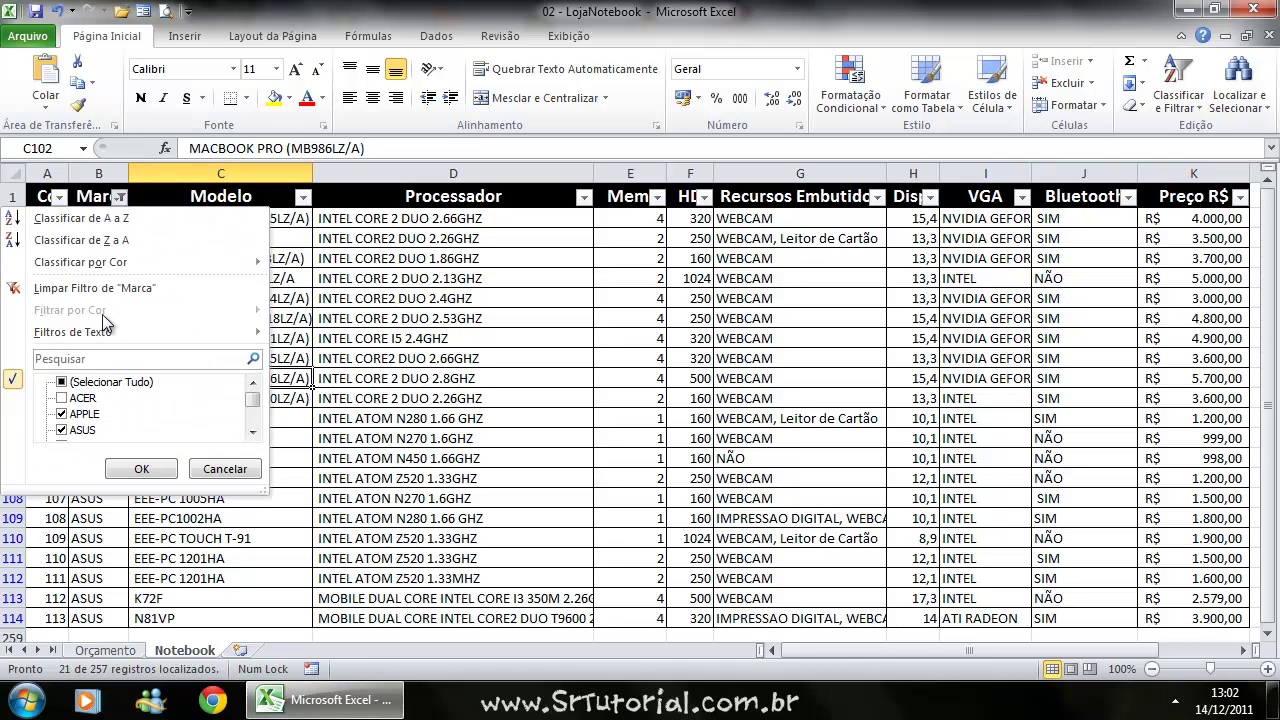
{"action": "left_click", "coordinate": [62, 382]}
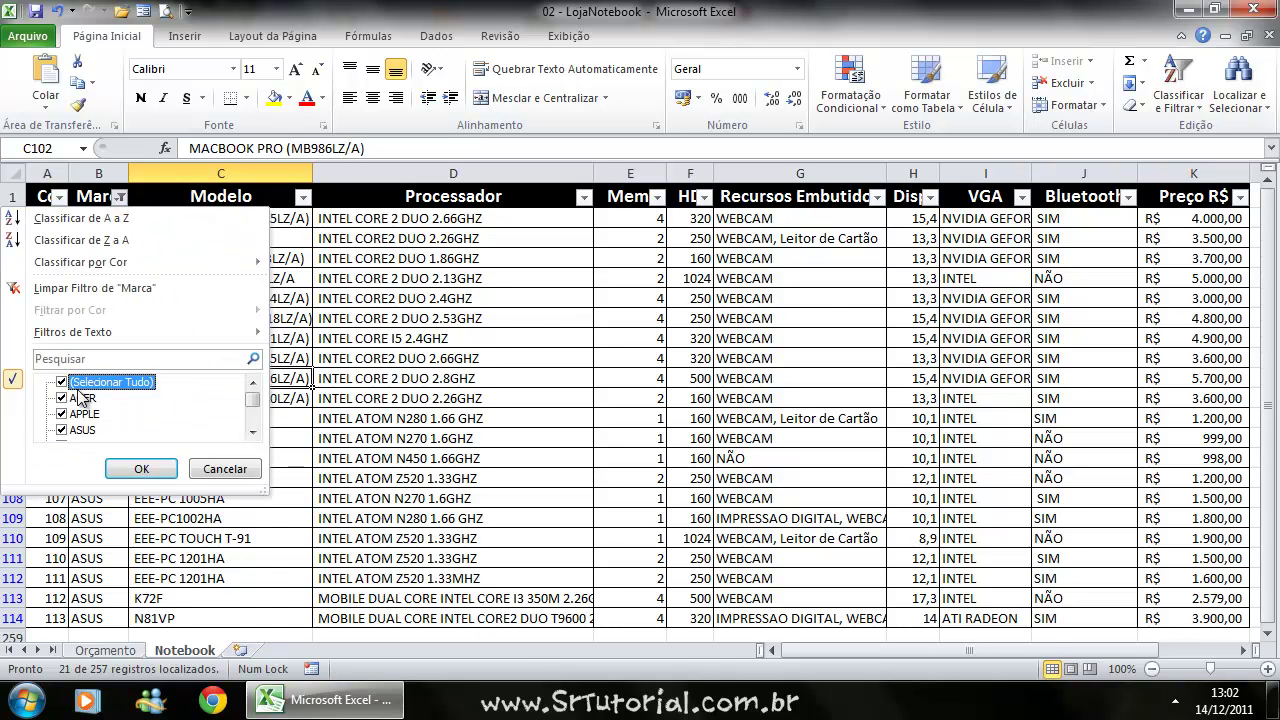
{"action": "left_click", "coordinate": [141, 469]}
{"action": "scroll", "coordinate": [140, 377], "scroll_direction": "up", "scroll_amount": 2}
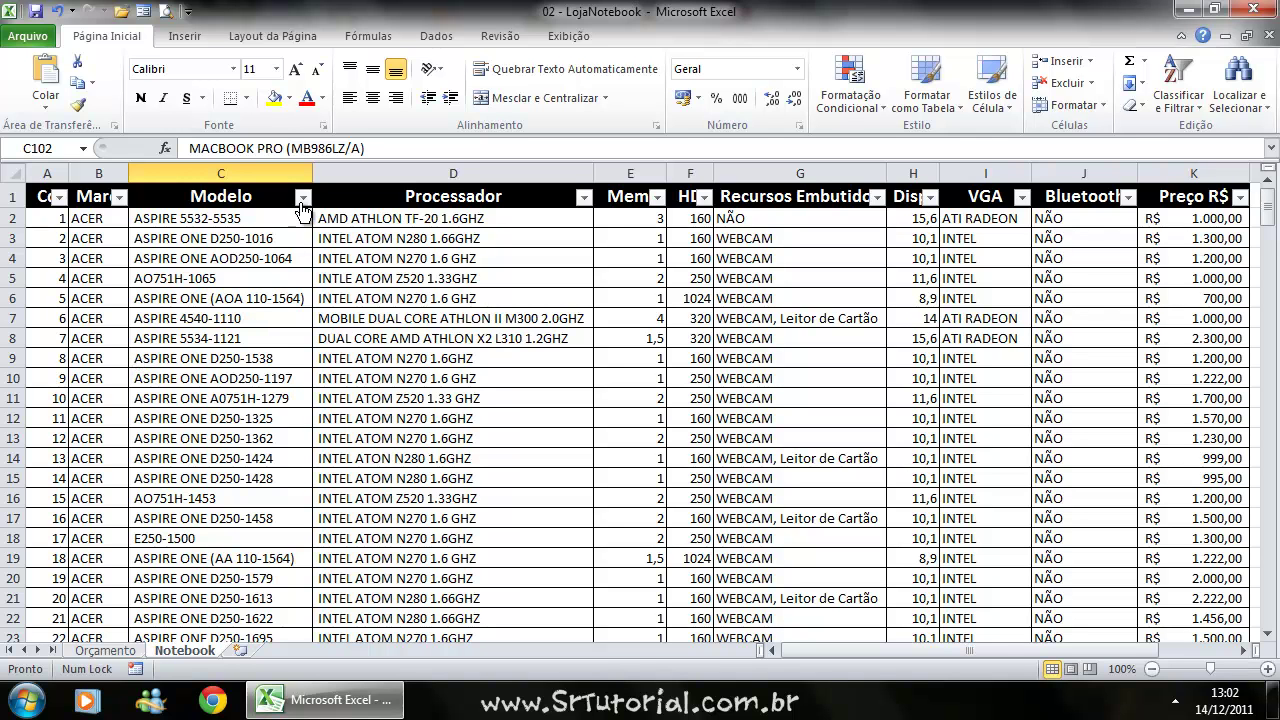
{"action": "left_click", "coordinate": [658, 200]}
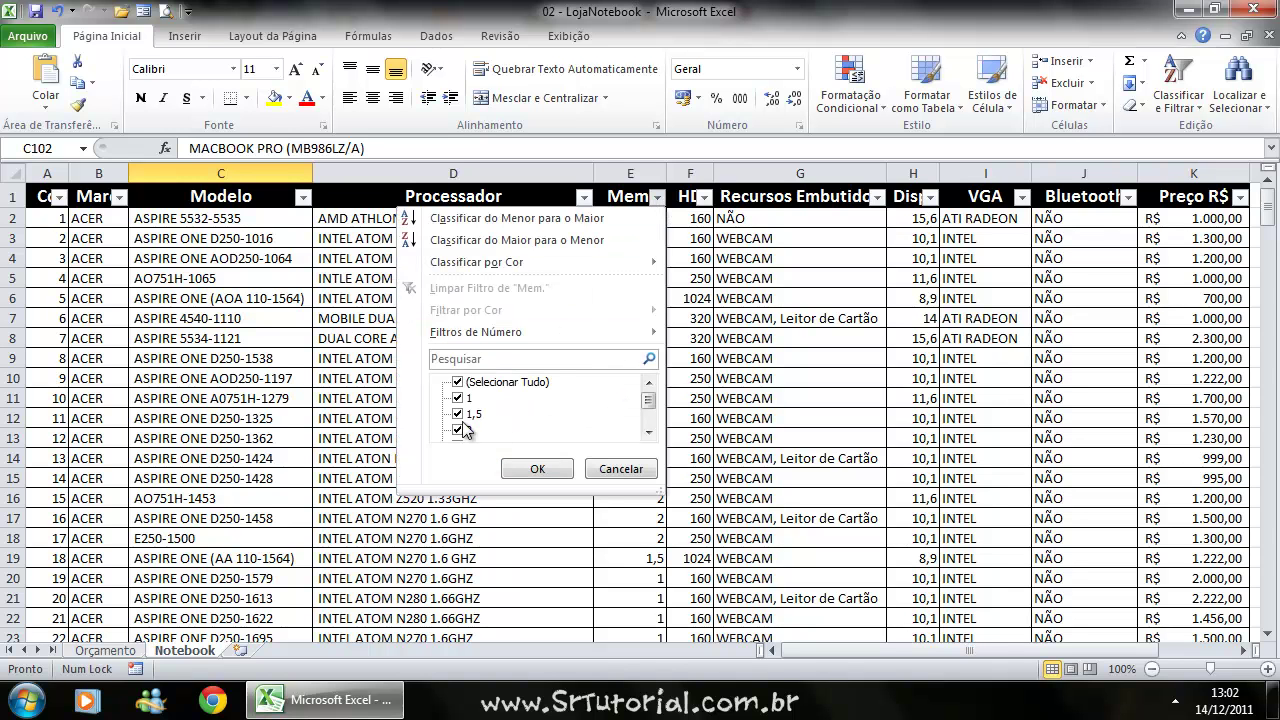
{"action": "left_click", "coordinate": [458, 382]}
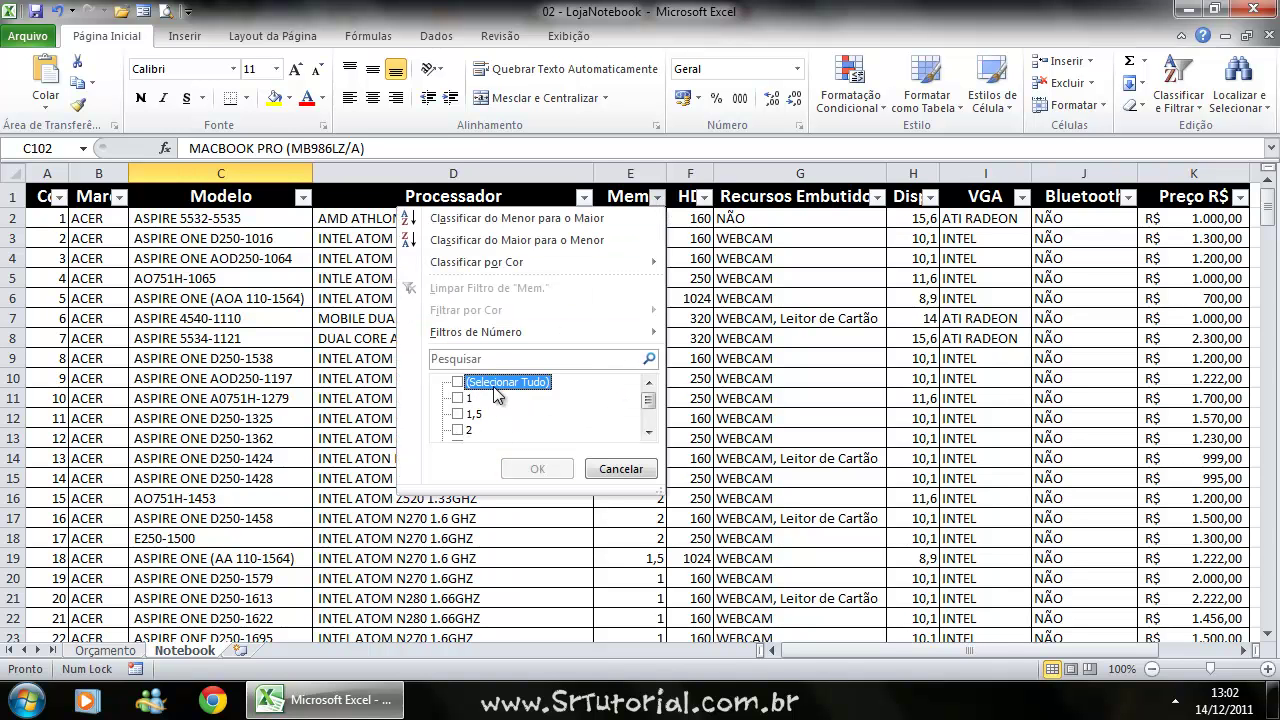
{"action": "left_click", "coordinate": [459, 399]}
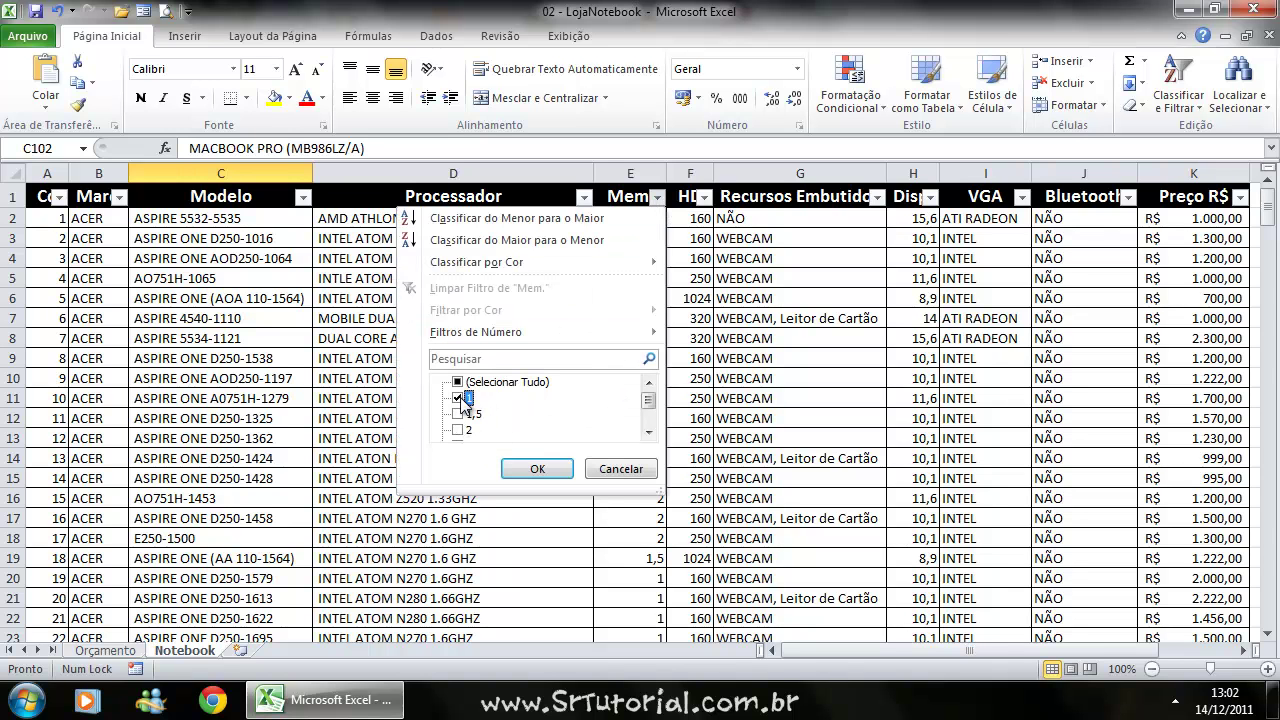
{"action": "left_click", "coordinate": [550, 472]}
{"action": "scroll", "coordinate": [609, 348], "scroll_direction": "down", "scroll_amount": 9}
{"action": "scroll", "coordinate": [609, 348], "scroll_direction": "up", "scroll_amount": 3}
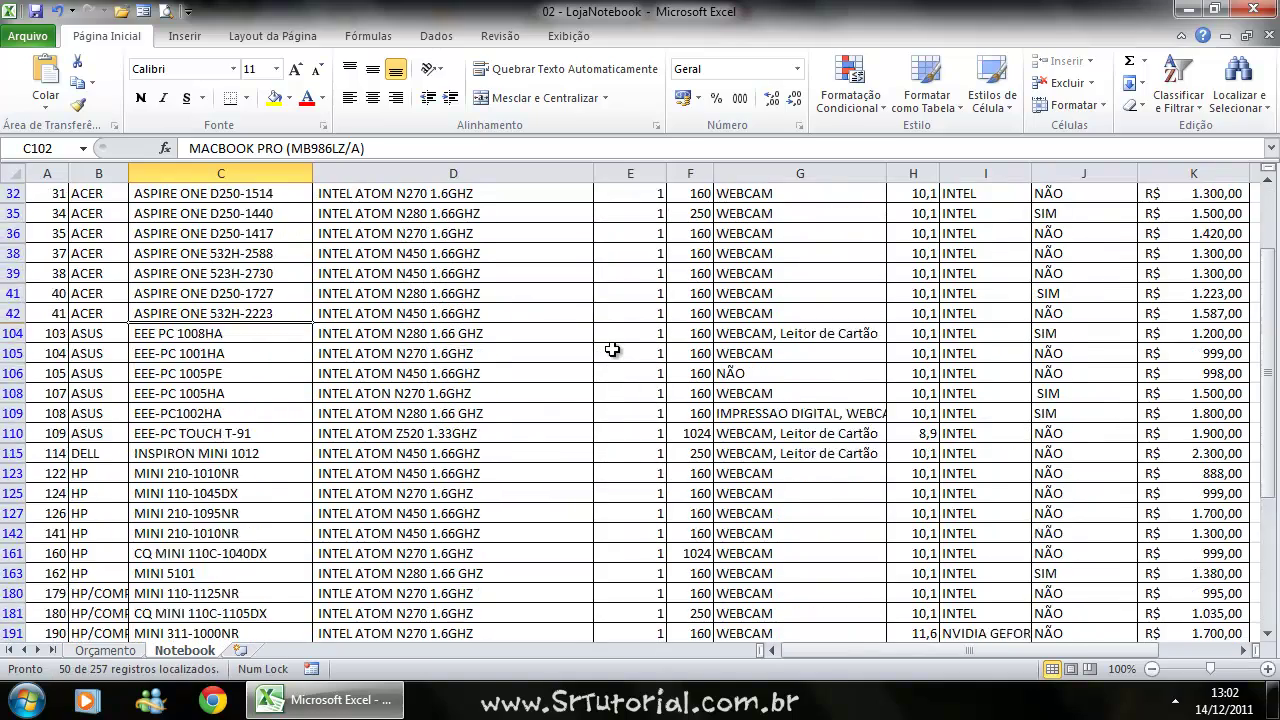
{"action": "scroll", "coordinate": [610, 348], "scroll_direction": "down", "scroll_amount": 4}
{"action": "scroll", "coordinate": [613, 349], "scroll_direction": "up", "scroll_amount": 10}
{"action": "scroll", "coordinate": [615, 350], "scroll_direction": "up", "scroll_amount": 1}
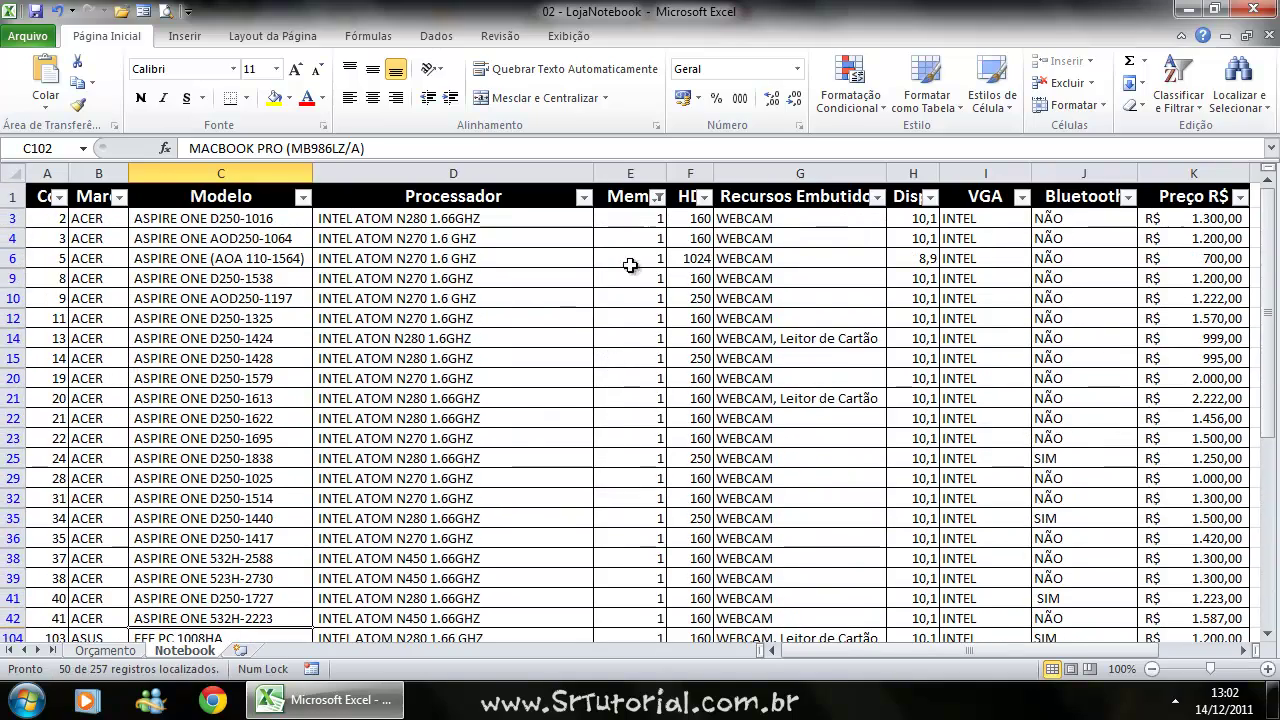
{"action": "left_click", "coordinate": [657, 197]}
{"action": "left_click", "coordinate": [459, 399]}
{"action": "left_click", "coordinate": [458, 430]}
{"action": "left_click", "coordinate": [538, 468]}
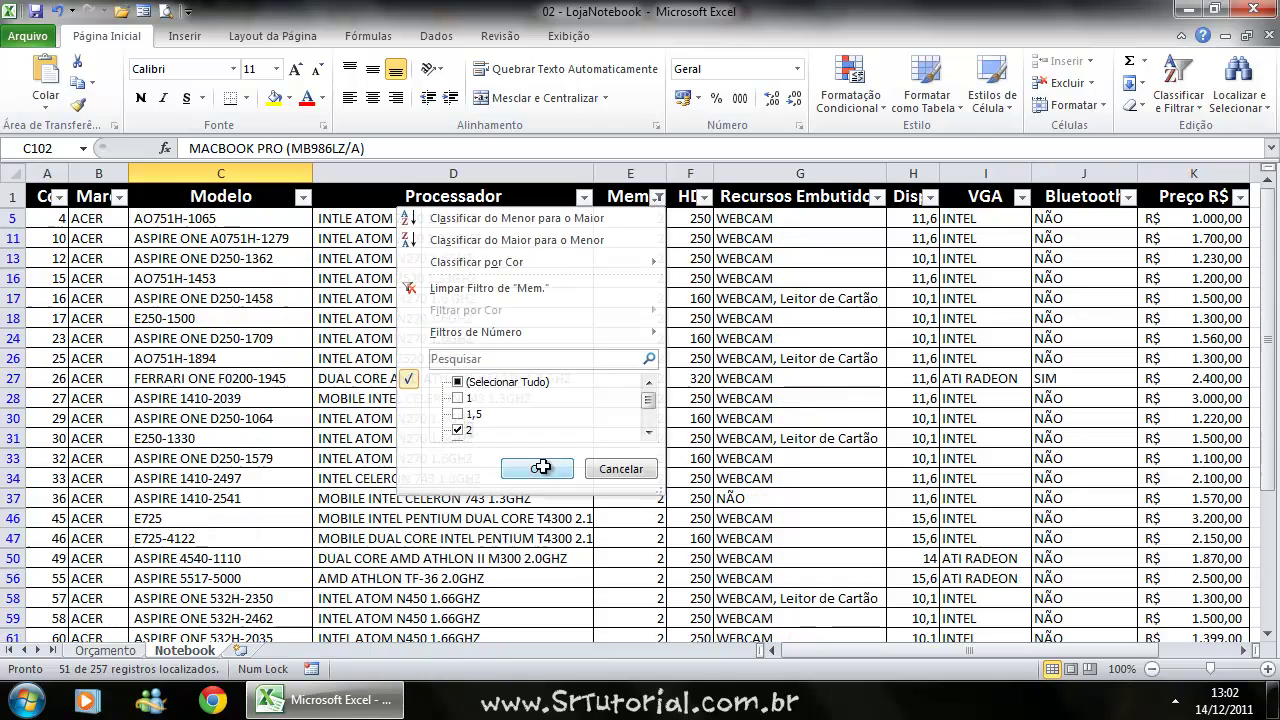
{"action": "scroll", "coordinate": [646, 374], "scroll_direction": "down", "scroll_amount": 15}
{"action": "scroll", "coordinate": [651, 370], "scroll_direction": "up", "scroll_amount": 8}
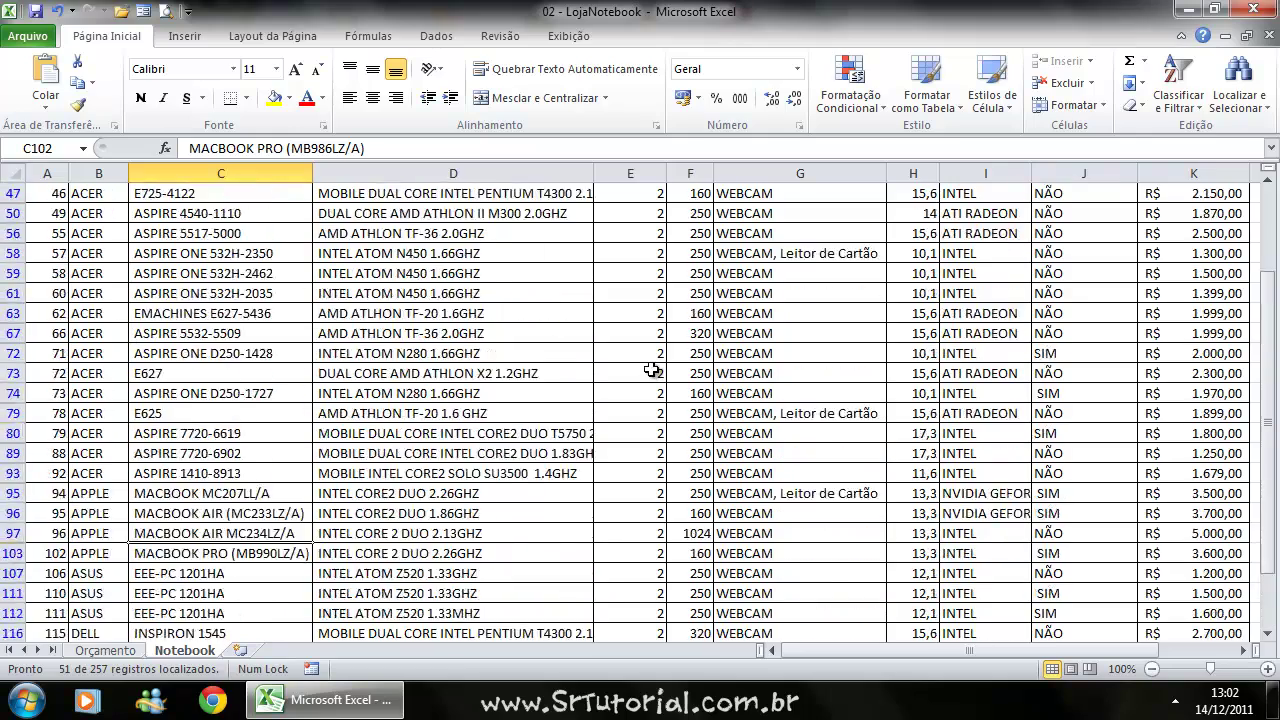
{"action": "scroll", "coordinate": [651, 370], "scroll_direction": "up", "scroll_amount": 6}
{"action": "scroll", "coordinate": [133, 342], "scroll_direction": "down", "scroll_amount": 10}
{"action": "scroll", "coordinate": [300, 350], "scroll_direction": "up", "scroll_amount": 10}
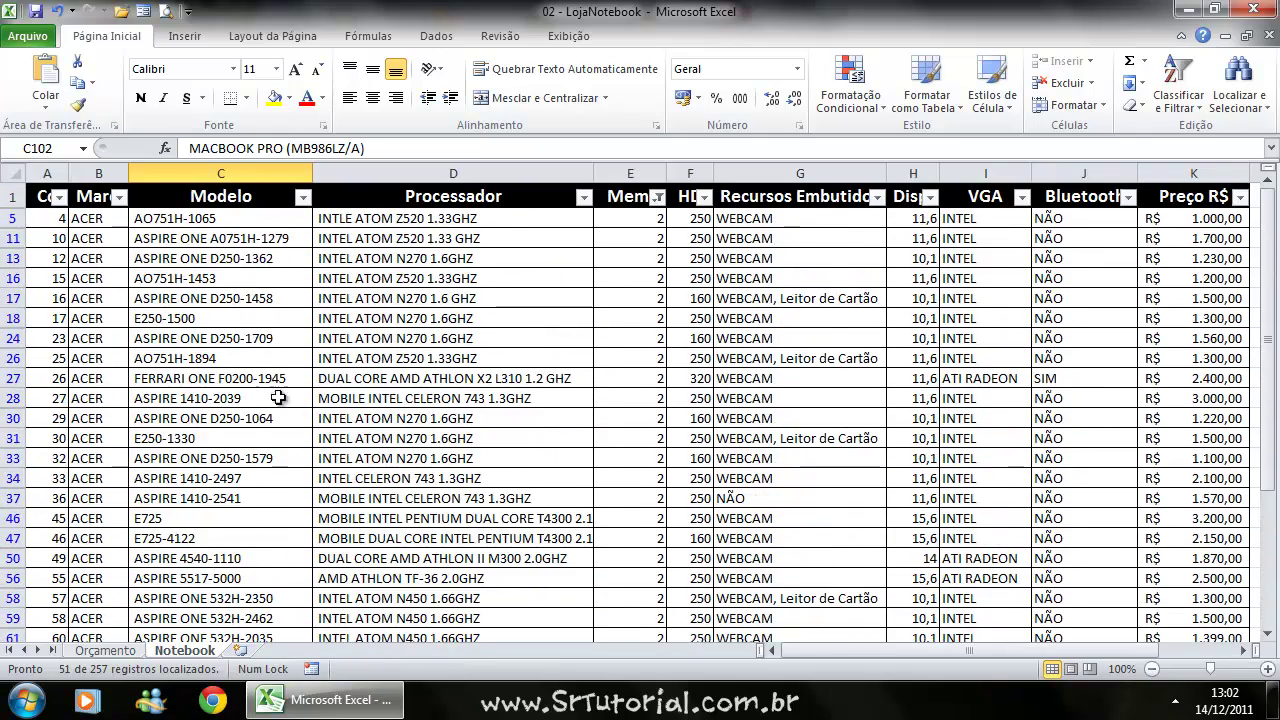
{"action": "left_click", "coordinate": [657, 197]}
{"action": "left_click", "coordinate": [458, 383]}
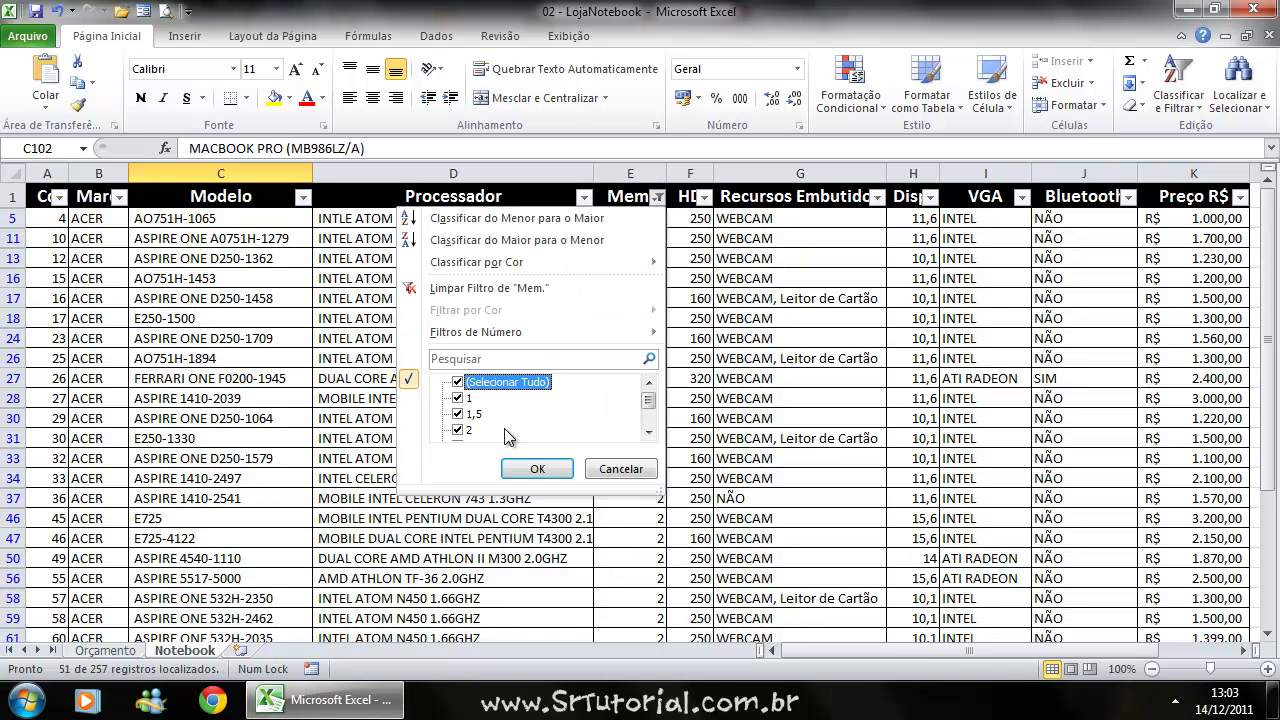
{"action": "left_click", "coordinate": [537, 469]}
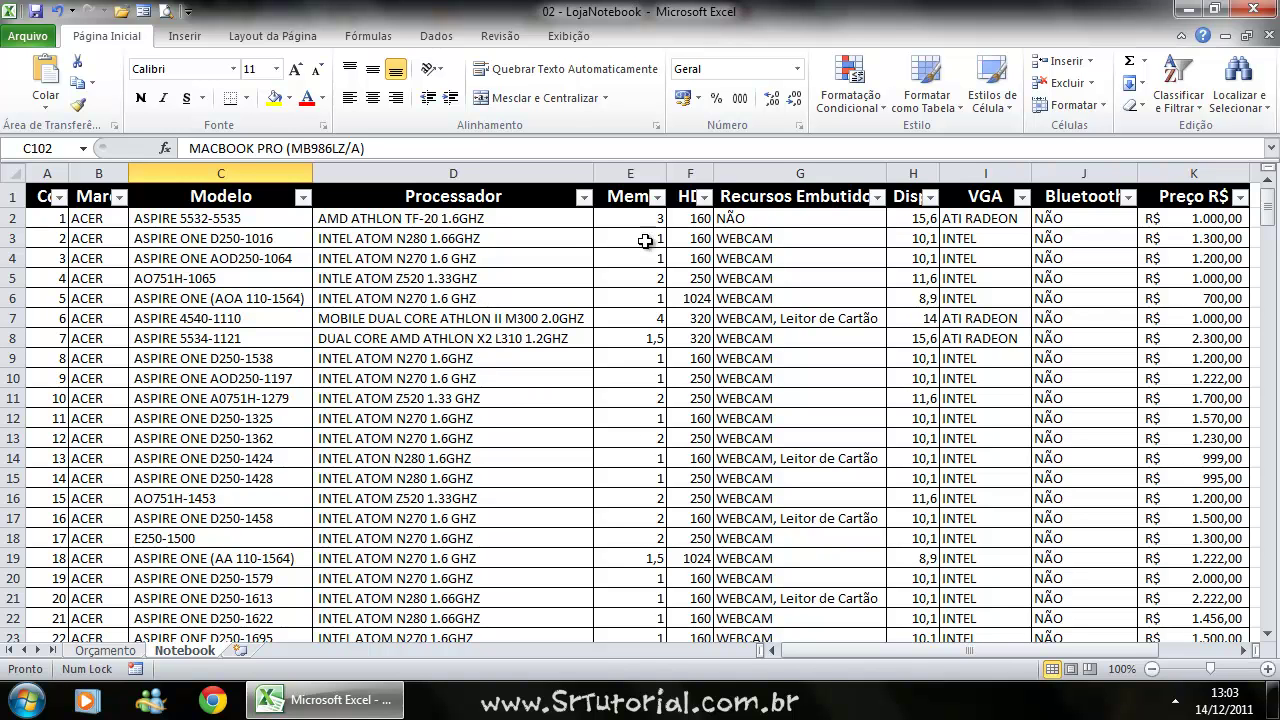
Filter the Mem. column to show only memory value 2.
{"action": "left_click", "coordinate": [658, 197]}
{"action": "left_click", "coordinate": [462, 384]}
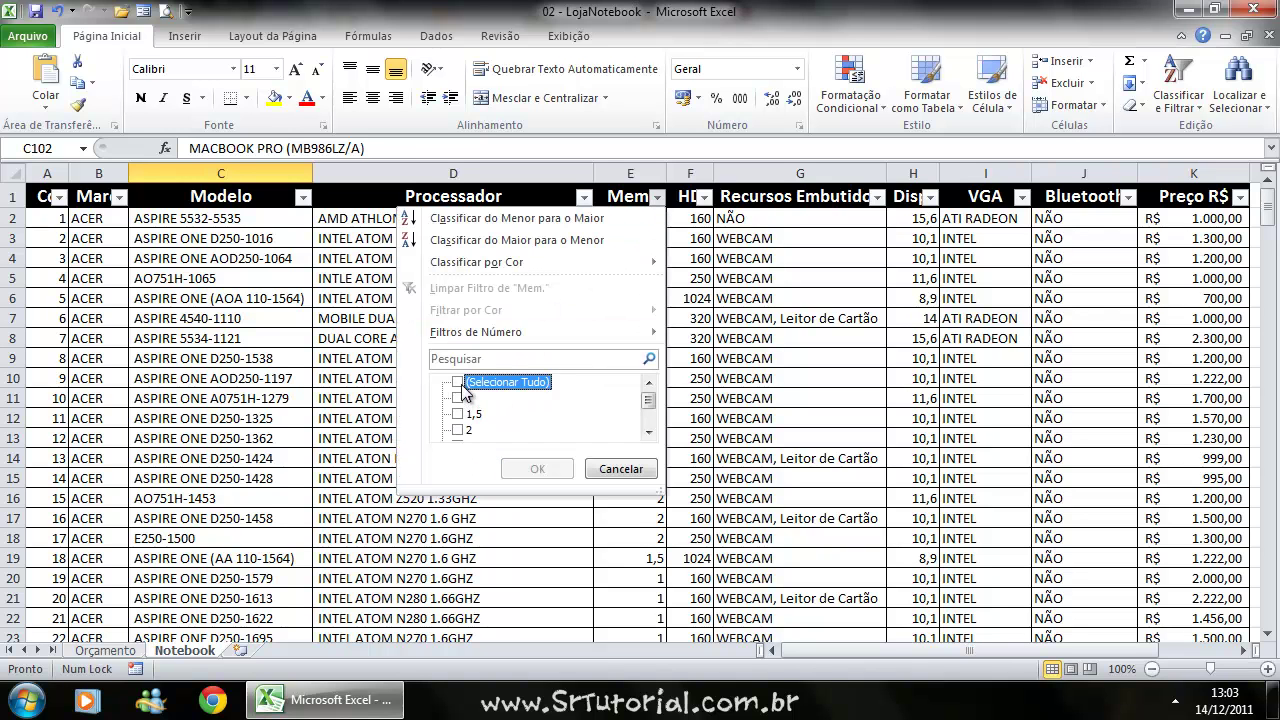
{"action": "left_click", "coordinate": [460, 431]}
{"action": "left_click", "coordinate": [545, 470]}
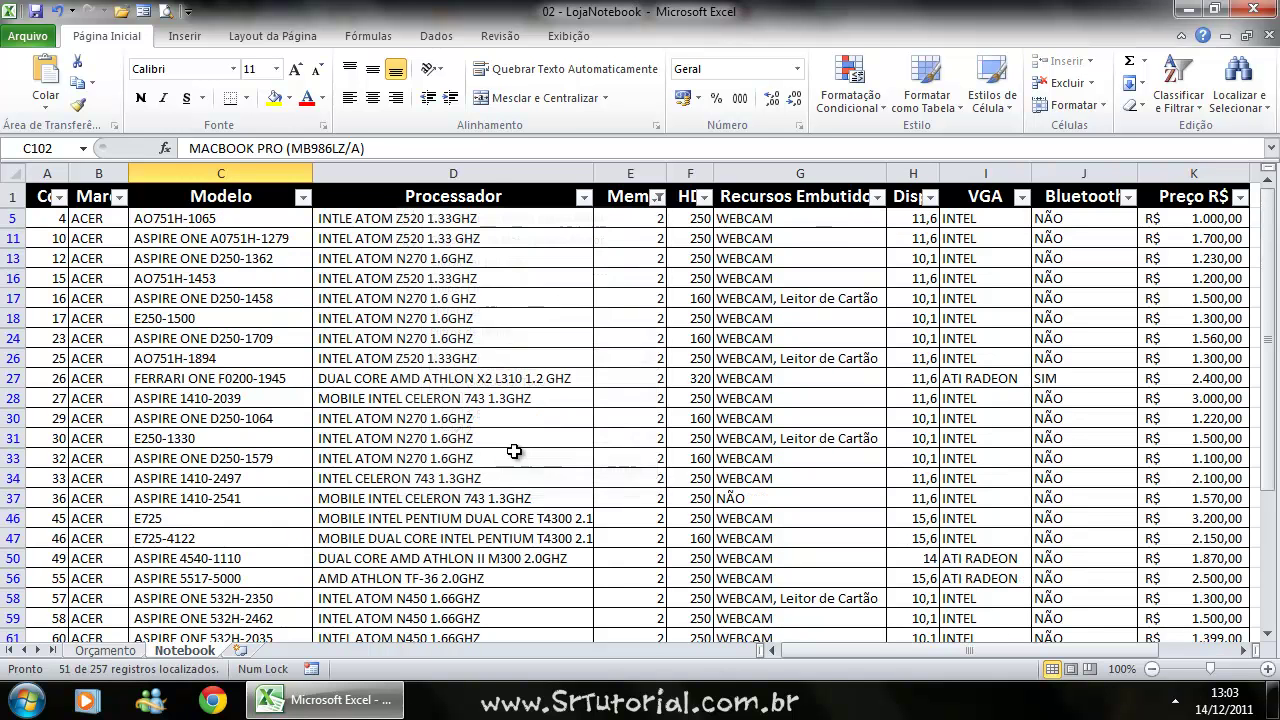
Filter Recursos Embutidos to WEBCAM only.
{"action": "left_click", "coordinate": [877, 197]}
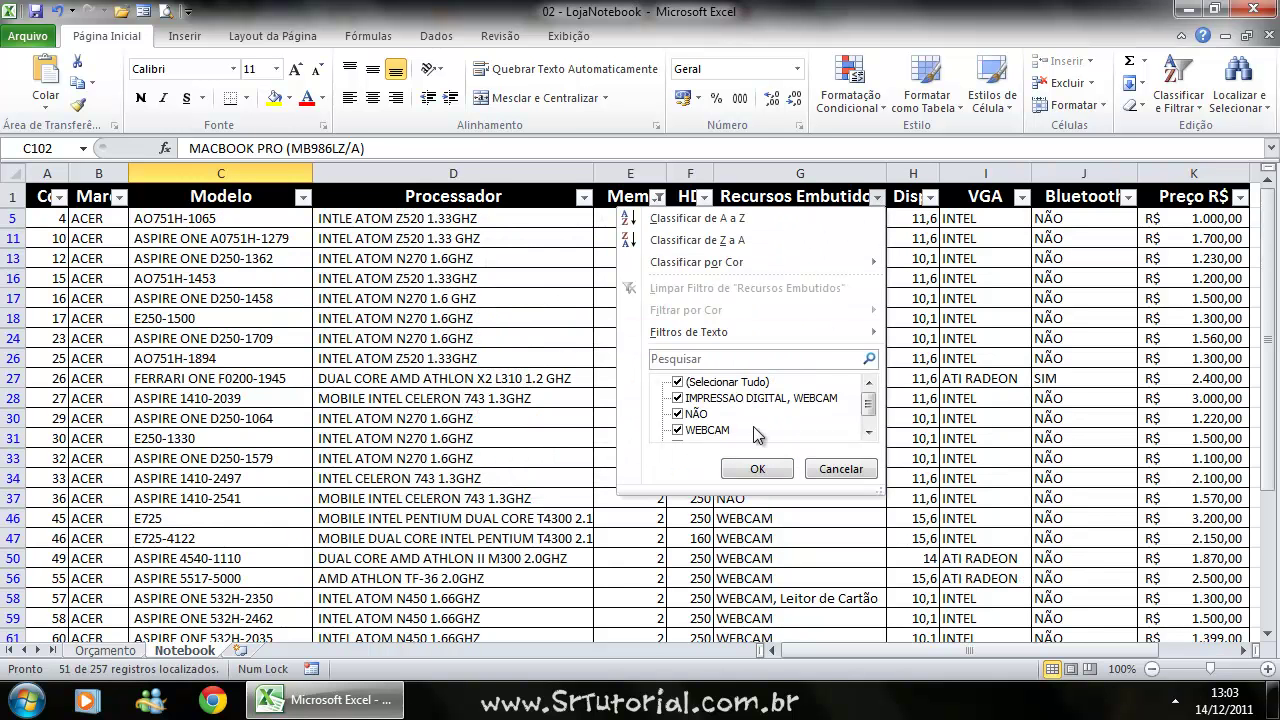
{"action": "left_click", "coordinate": [679, 384]}
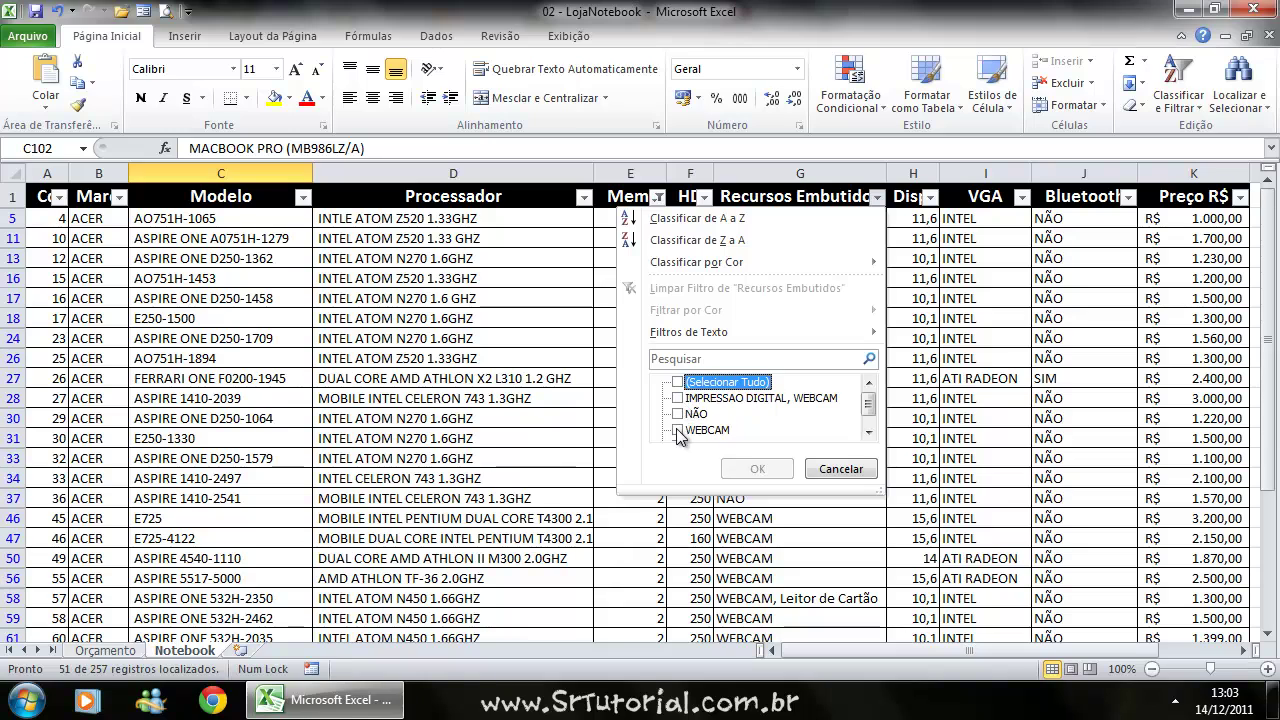
{"action": "left_click", "coordinate": [678, 430]}
{"action": "left_click", "coordinate": [757, 470]}
{"action": "scroll", "coordinate": [786, 414], "scroll_direction": "down", "scroll_amount": 2}
{"action": "scroll", "coordinate": [786, 414], "scroll_direction": "up", "scroll_amount": 2}
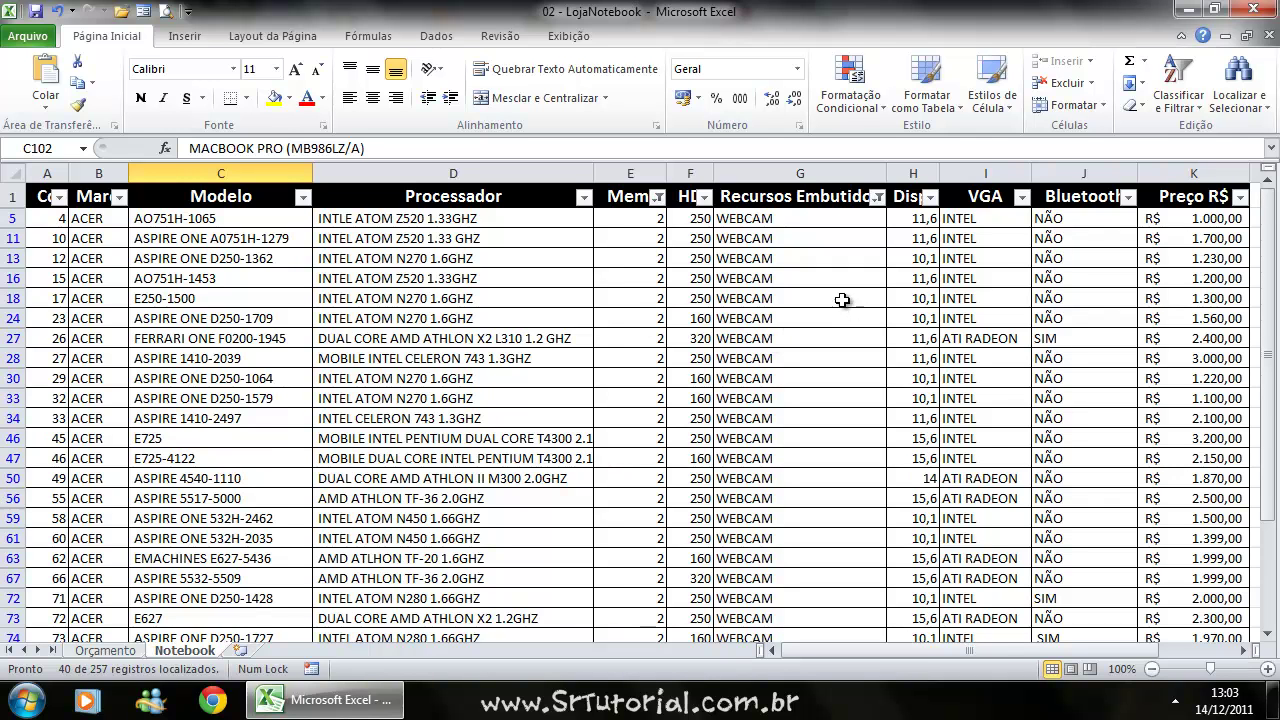
{"action": "left_click", "coordinate": [1024, 198]}
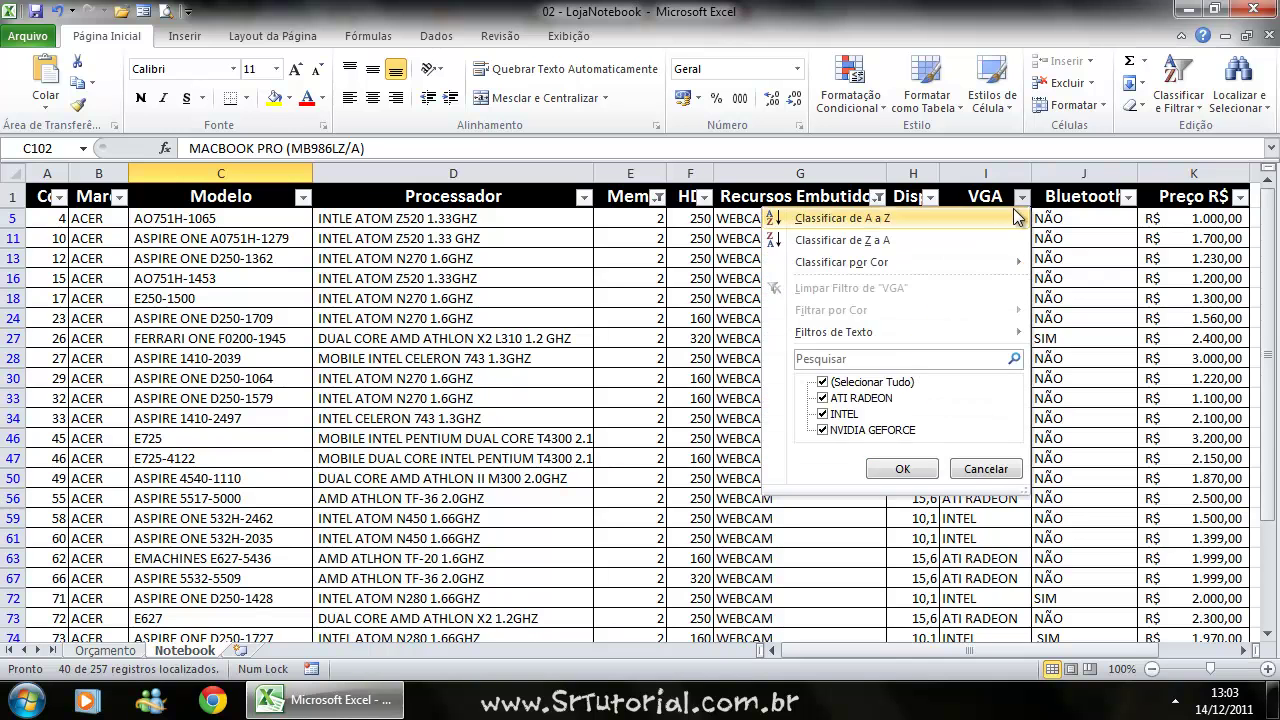
{"action": "left_click", "coordinate": [823, 383]}
{"action": "left_click", "coordinate": [823, 430]}
{"action": "left_click", "coordinate": [903, 469]}
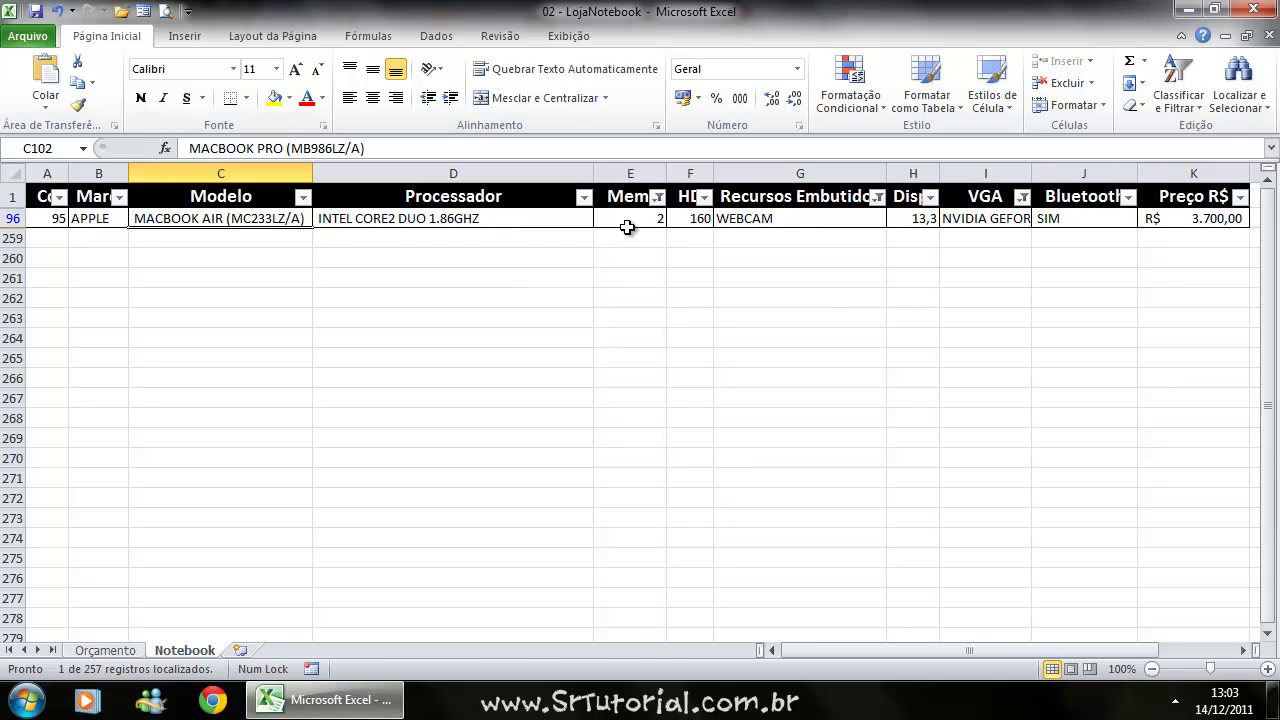
{"action": "left_click", "coordinate": [757, 218]}
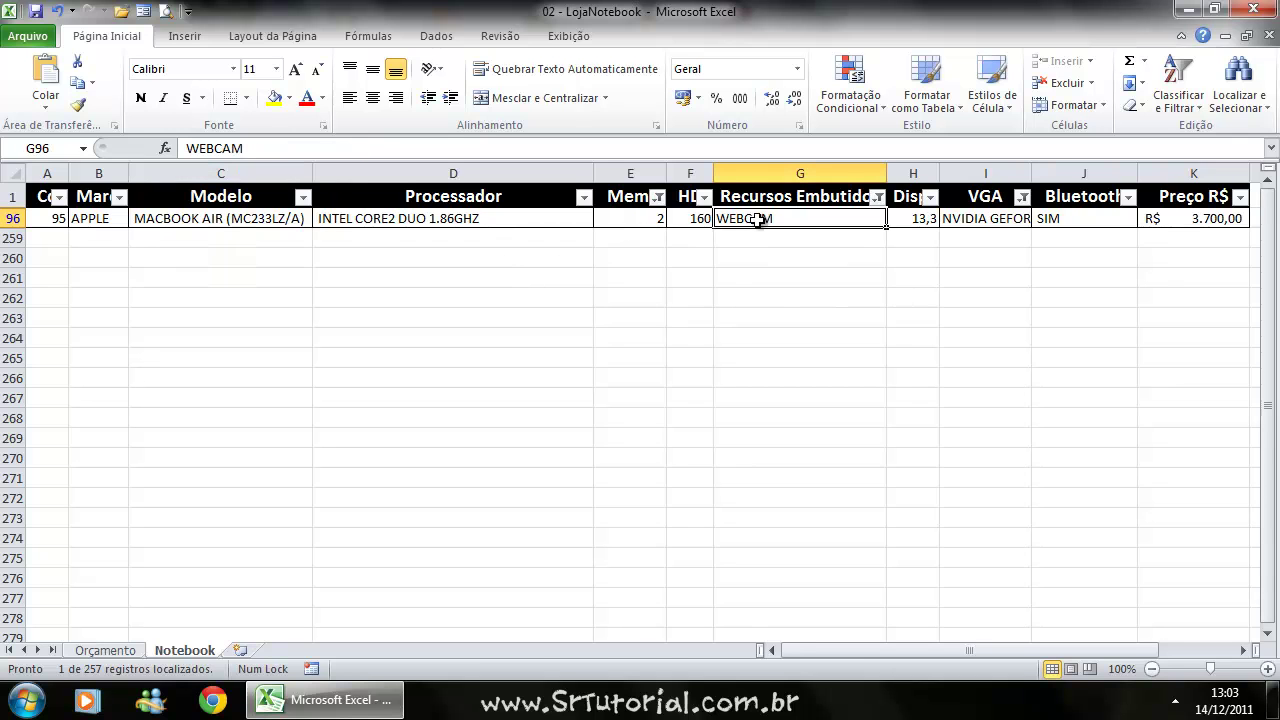
{"action": "left_click", "coordinate": [975, 220]}
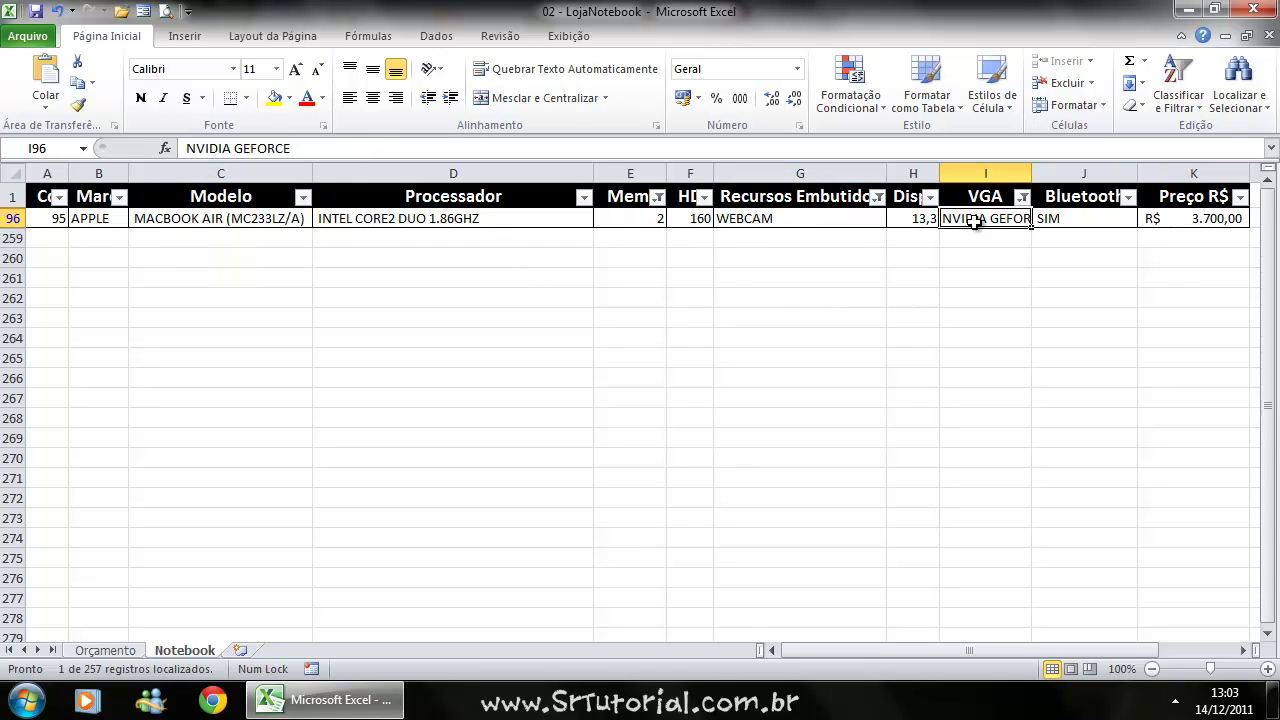
{"action": "left_click", "coordinate": [1021, 197]}
{"action": "left_click", "coordinate": [870, 382]}
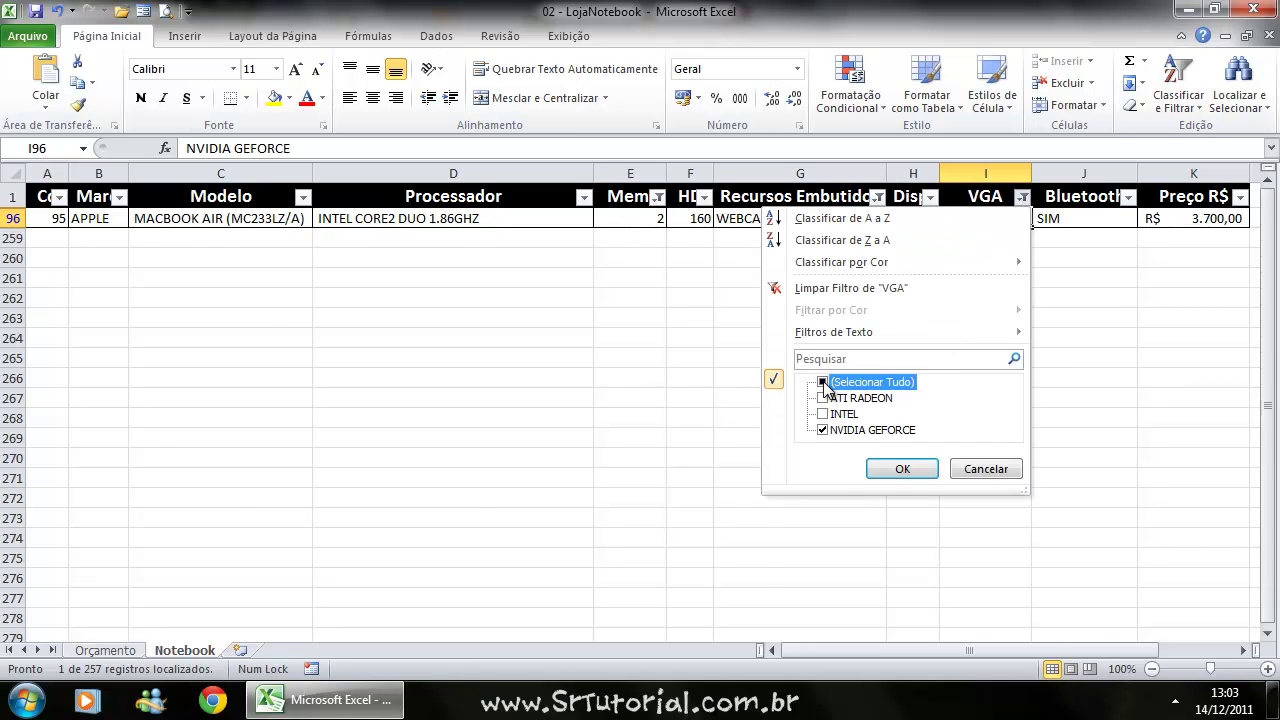
{"action": "left_click", "coordinate": [902, 470]}
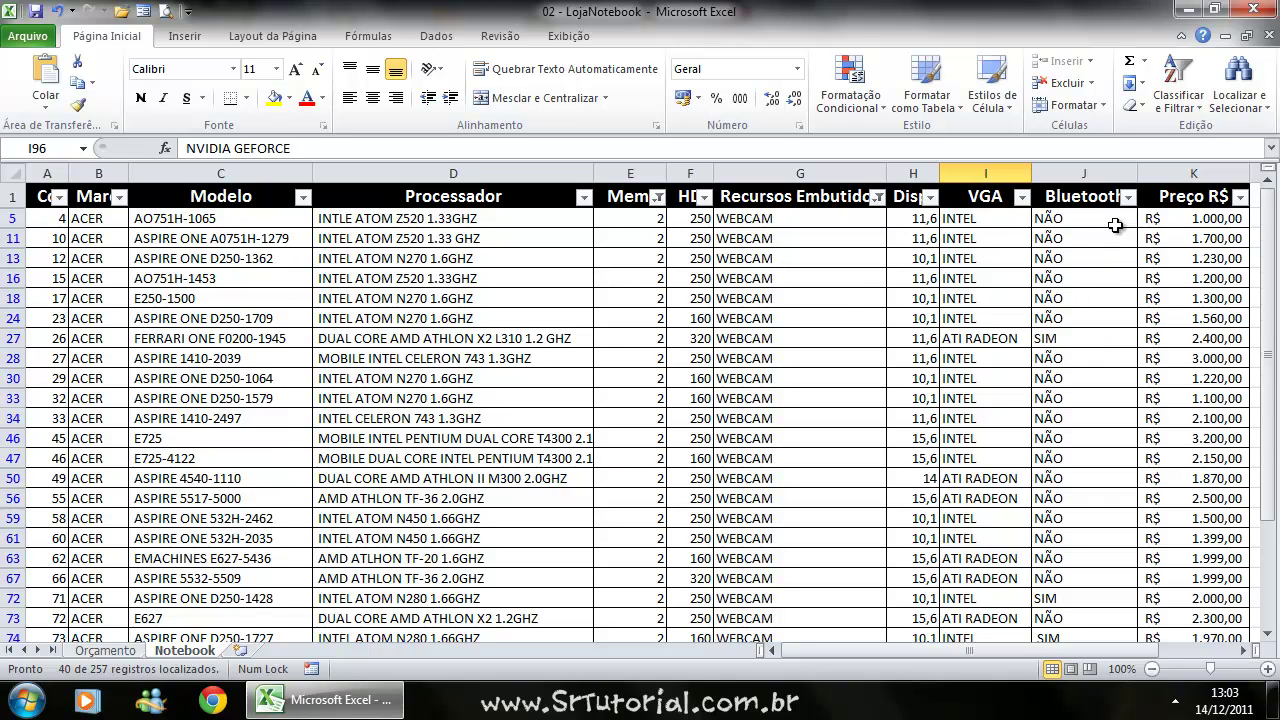
Set the Bluetooth column filter to show only SIM.
{"action": "left_click", "coordinate": [1128, 197]}
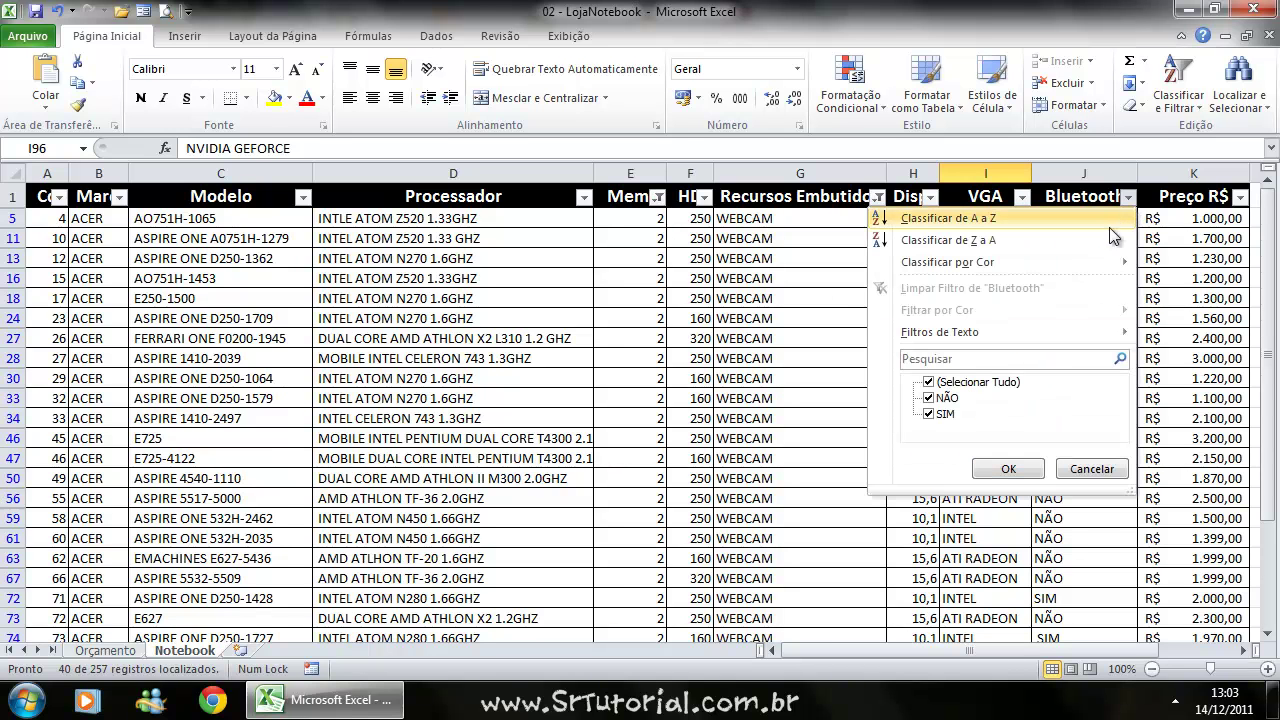
{"action": "left_click", "coordinate": [936, 418]}
{"action": "left_click", "coordinate": [932, 418]}
{"action": "left_click", "coordinate": [930, 413]}
{"action": "left_click", "coordinate": [931, 383]}
{"action": "left_click", "coordinate": [929, 382]}
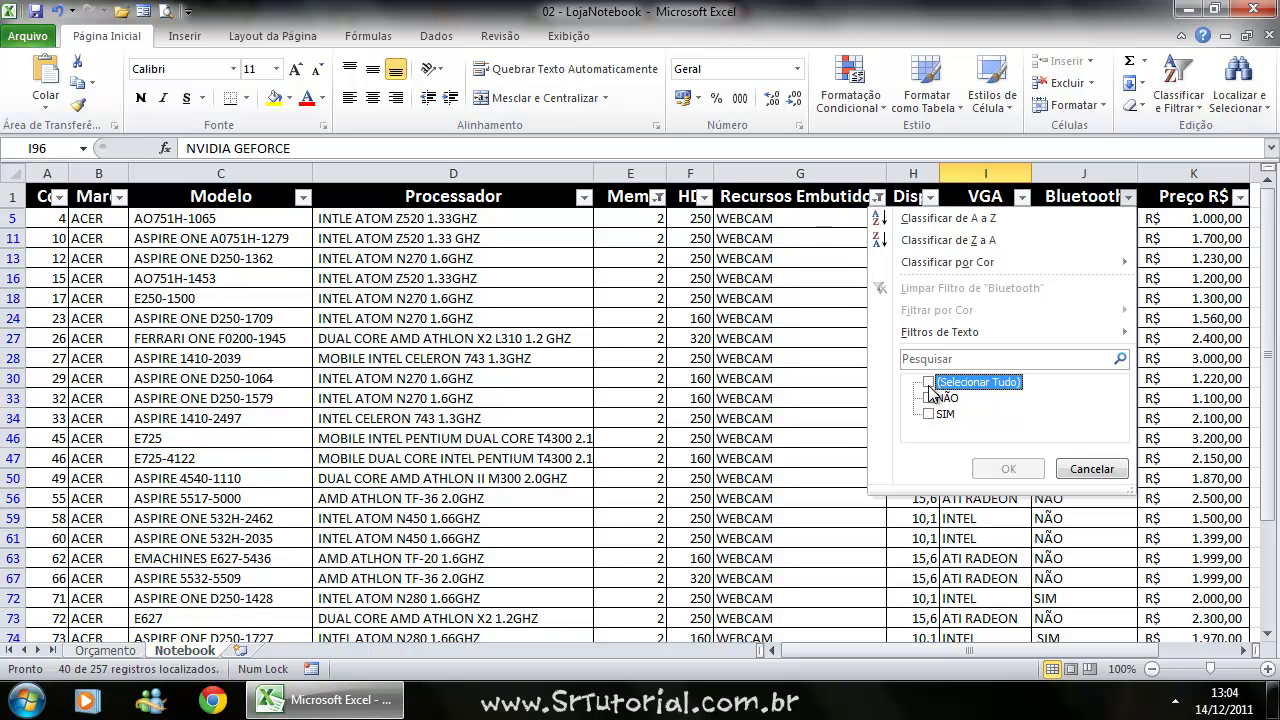
{"action": "left_click", "coordinate": [930, 414]}
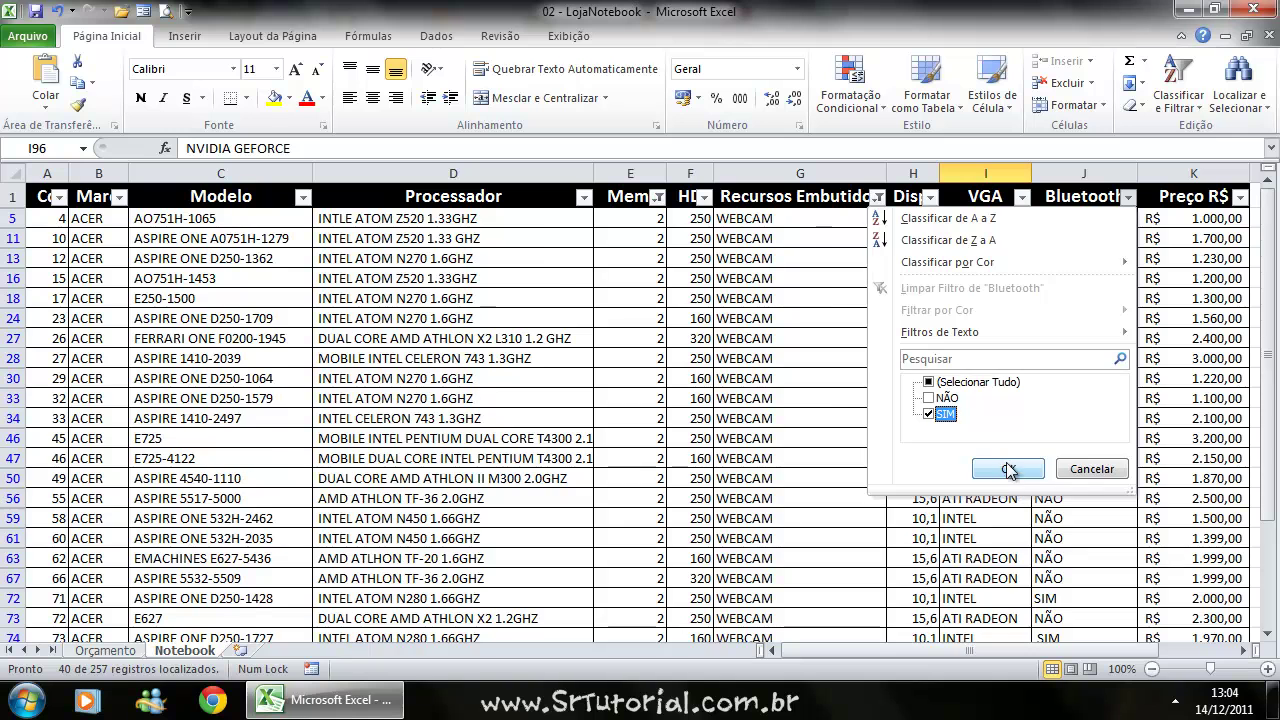
{"action": "left_click", "coordinate": [1005, 467]}
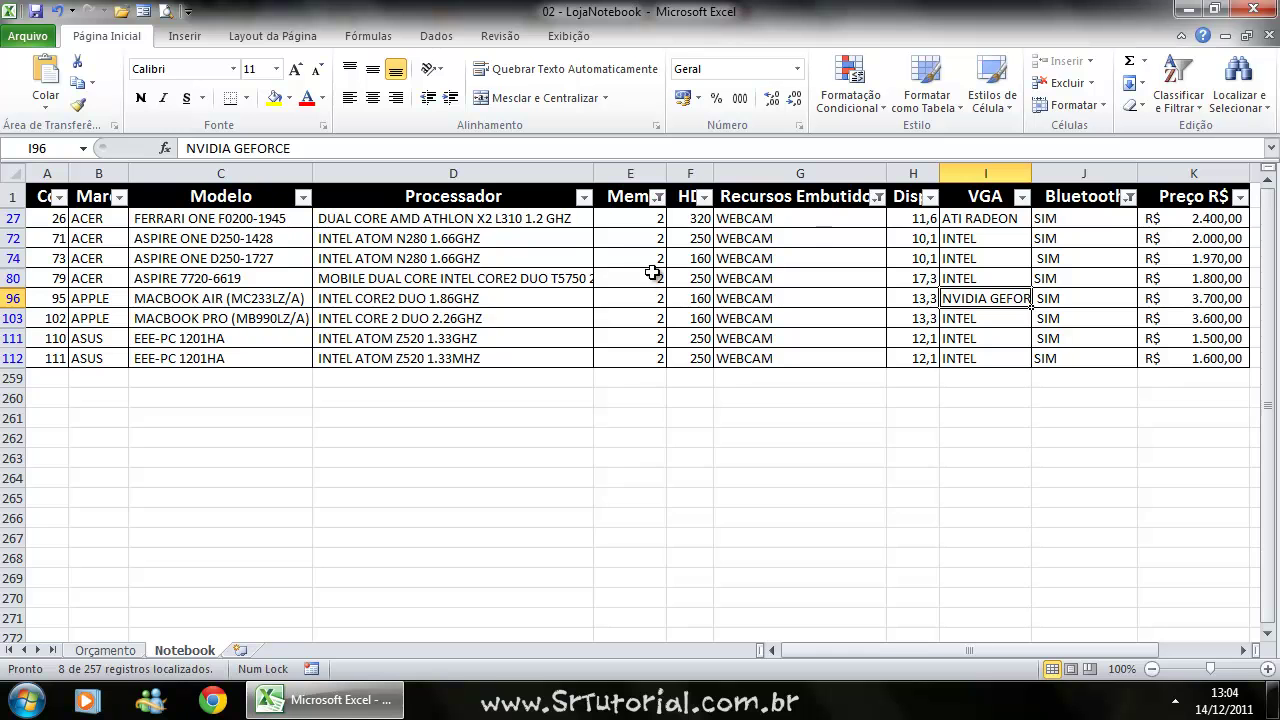
Clear the Mem. and Recursos Embutidos filters and re-tick all Bluetooth values.
{"action": "left_click", "coordinate": [657, 197]}
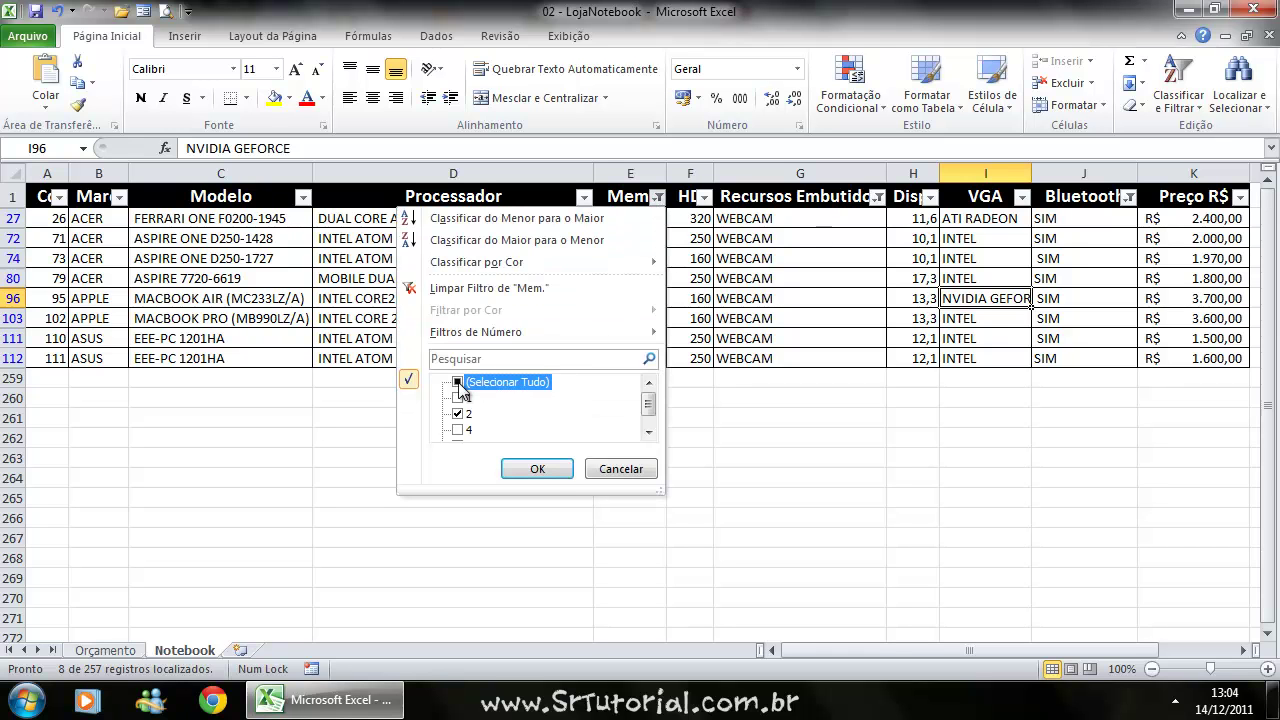
{"action": "left_click", "coordinate": [537, 469]}
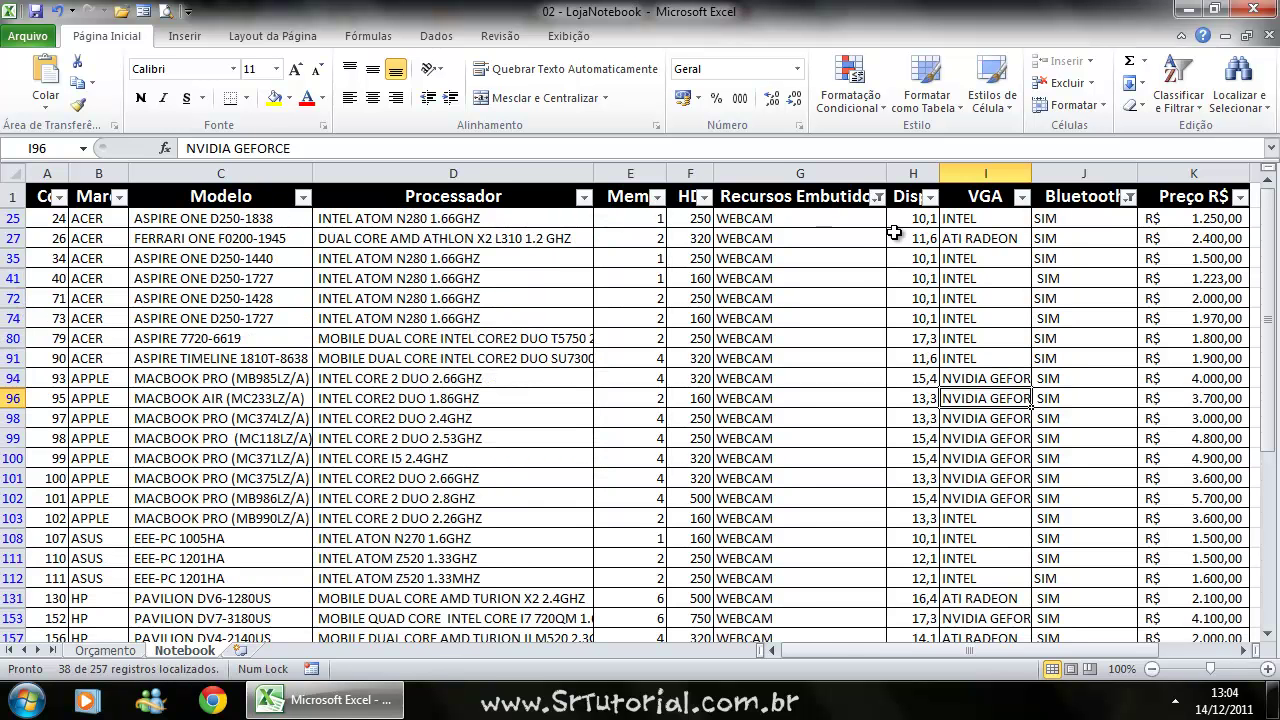
{"action": "left_click", "coordinate": [878, 199]}
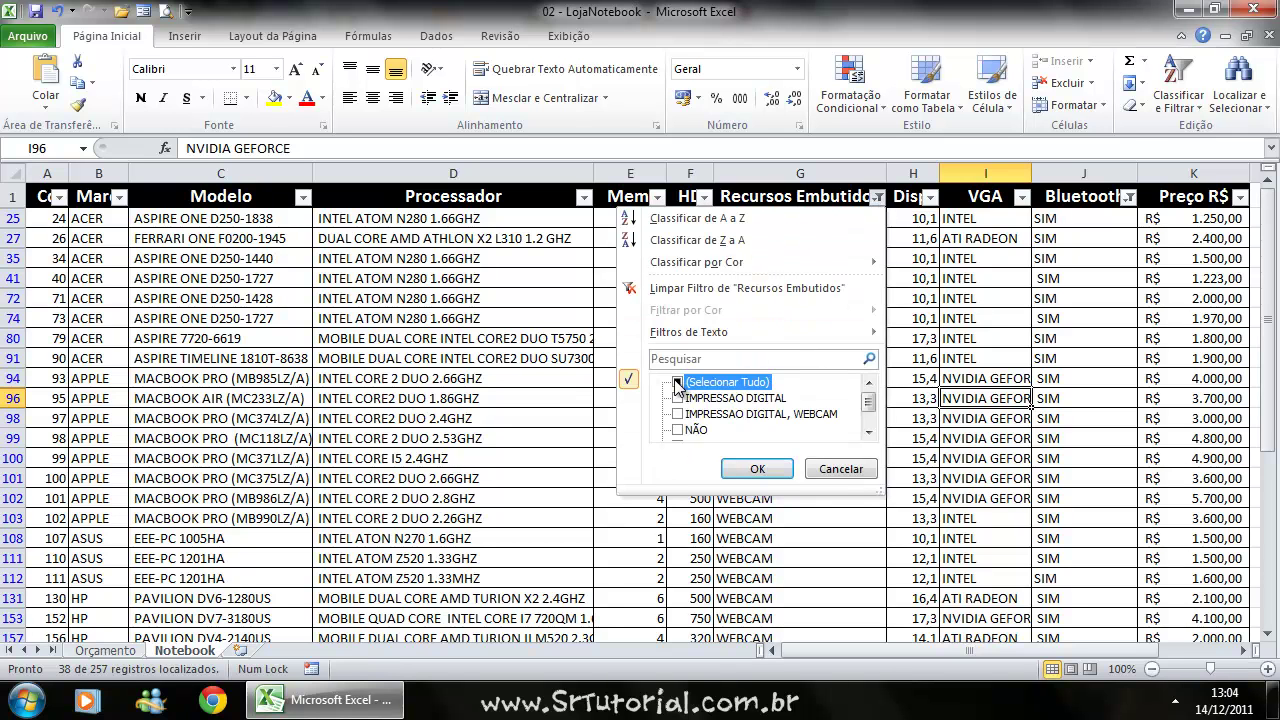
{"action": "left_click", "coordinate": [755, 471]}
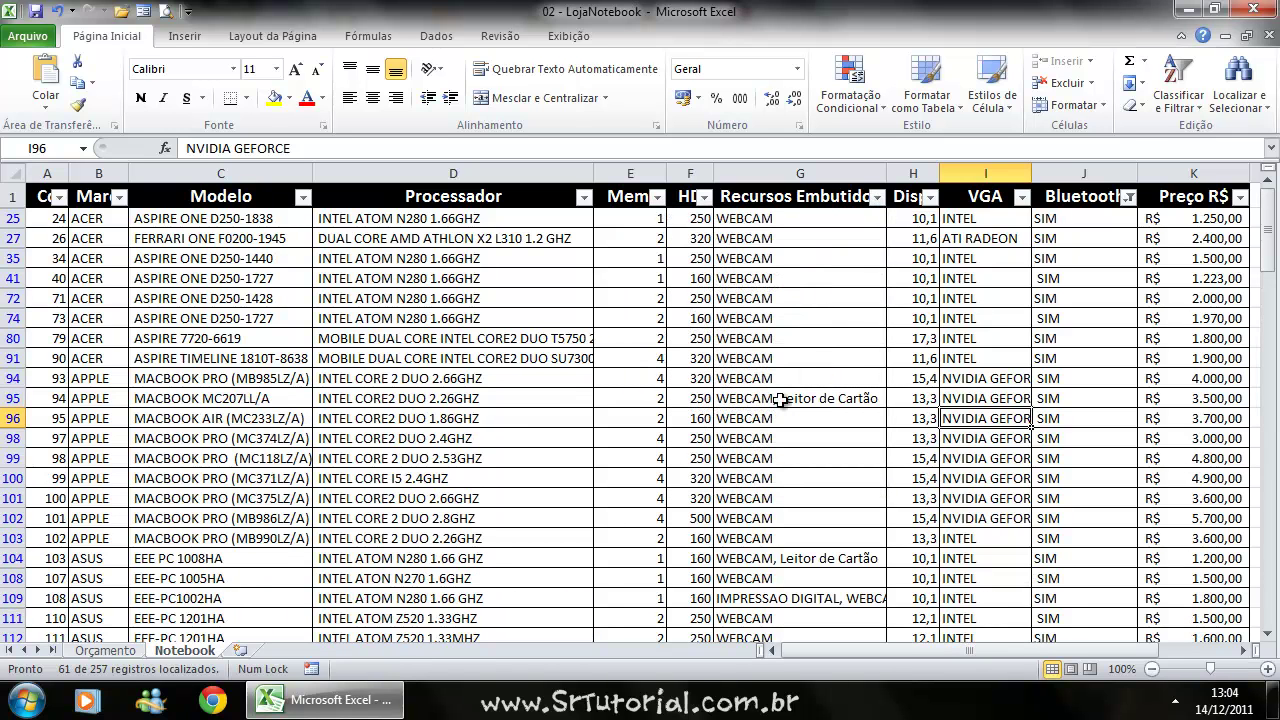
{"action": "left_click", "coordinate": [1129, 203]}
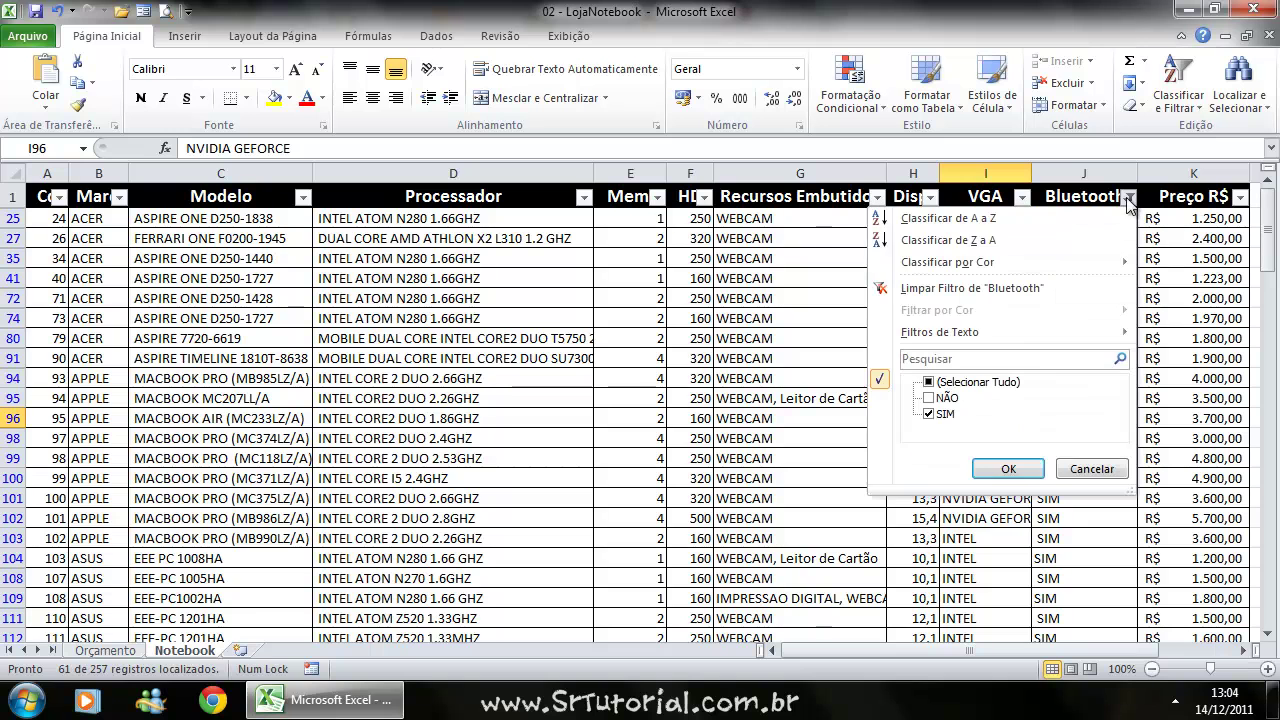
{"action": "left_click", "coordinate": [940, 383]}
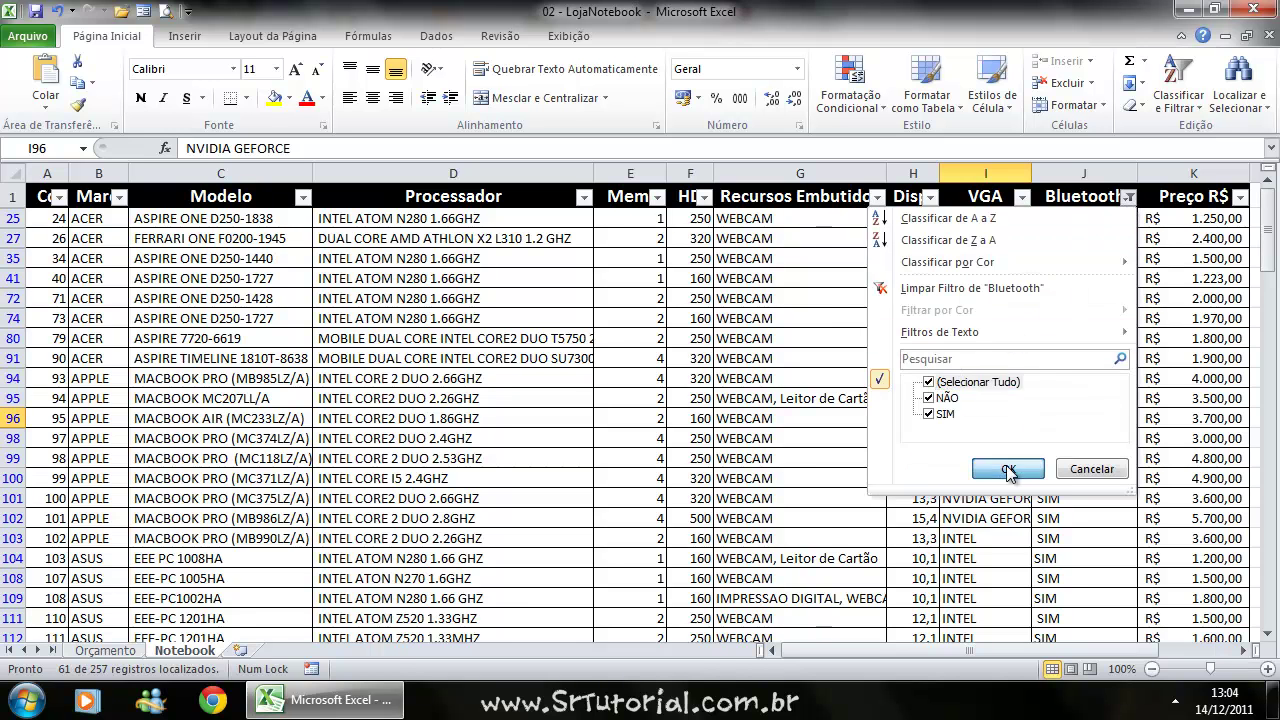
{"action": "left_click", "coordinate": [1008, 469]}
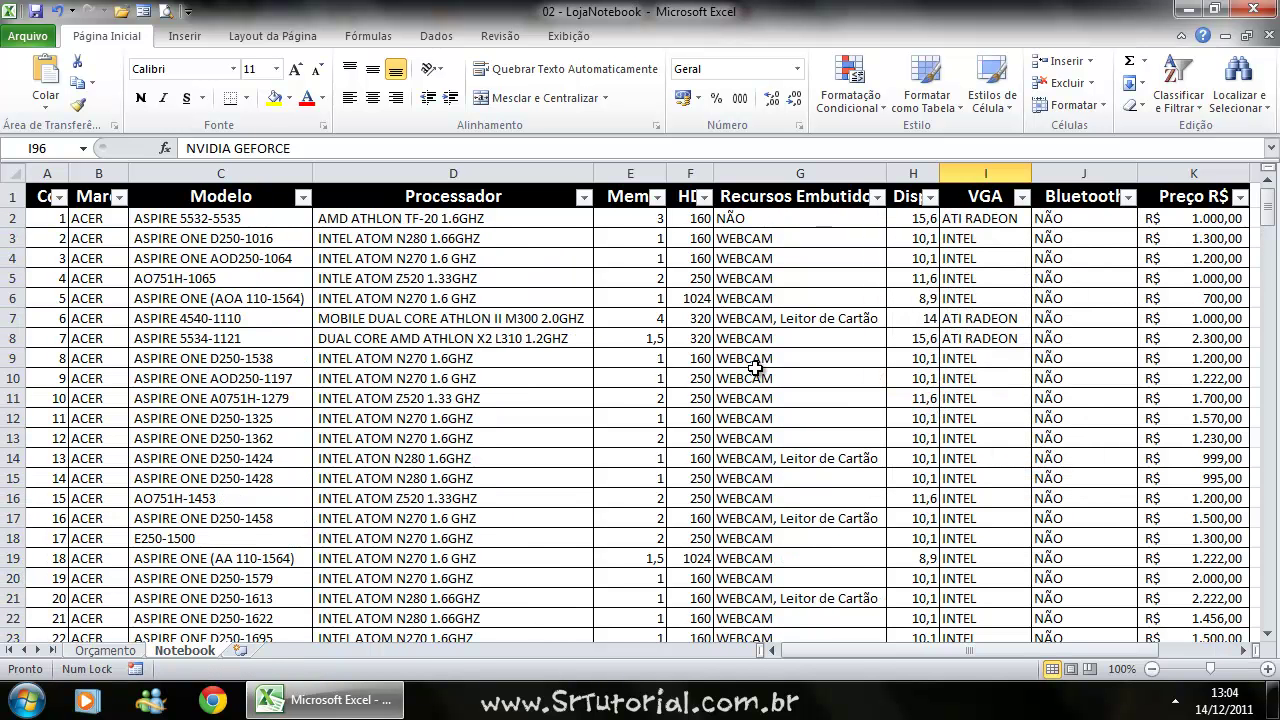
Apply an É Menor do que 1500 number filter on Preço R$.
{"action": "scroll", "coordinate": [763, 357], "scroll_direction": "down", "scroll_amount": 1}
{"action": "scroll", "coordinate": [863, 279], "scroll_direction": "up", "scroll_amount": 1}
{"action": "scroll", "coordinate": [1154, 313], "scroll_direction": "down", "scroll_amount": 3}
{"action": "scroll", "coordinate": [1154, 313], "scroll_direction": "up", "scroll_amount": 3}
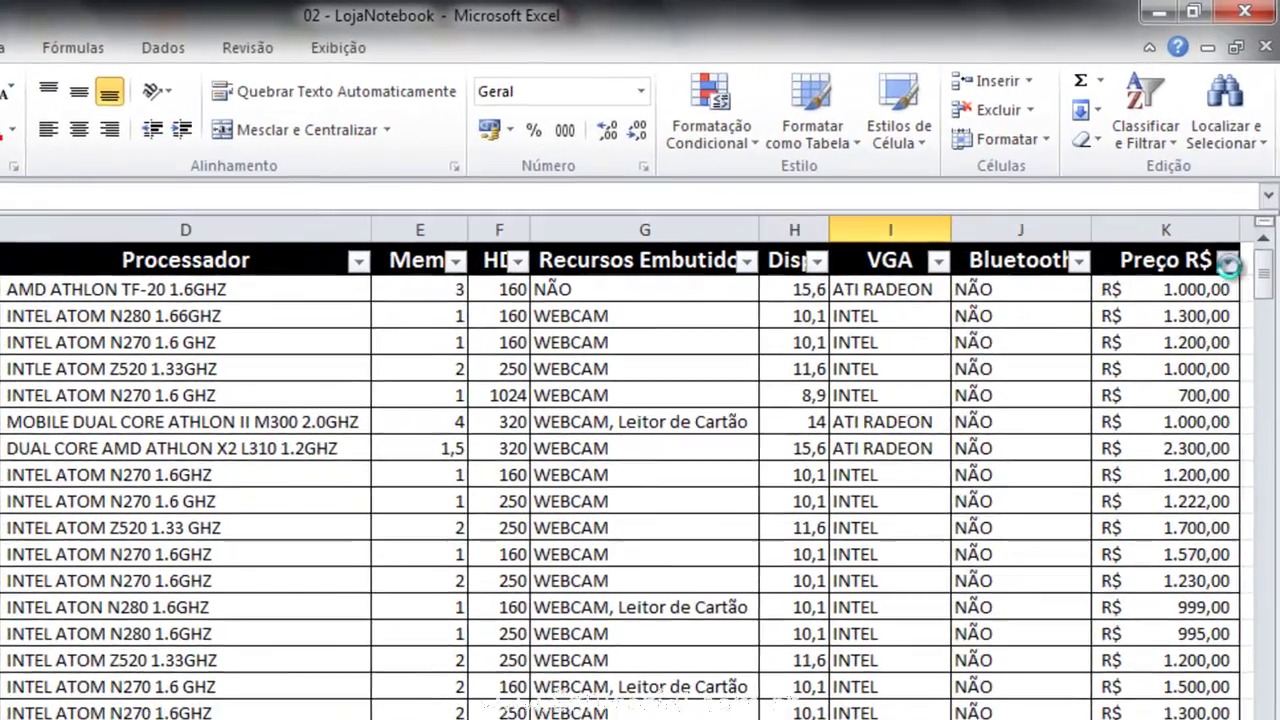
{"action": "left_click", "coordinate": [1227, 261]}
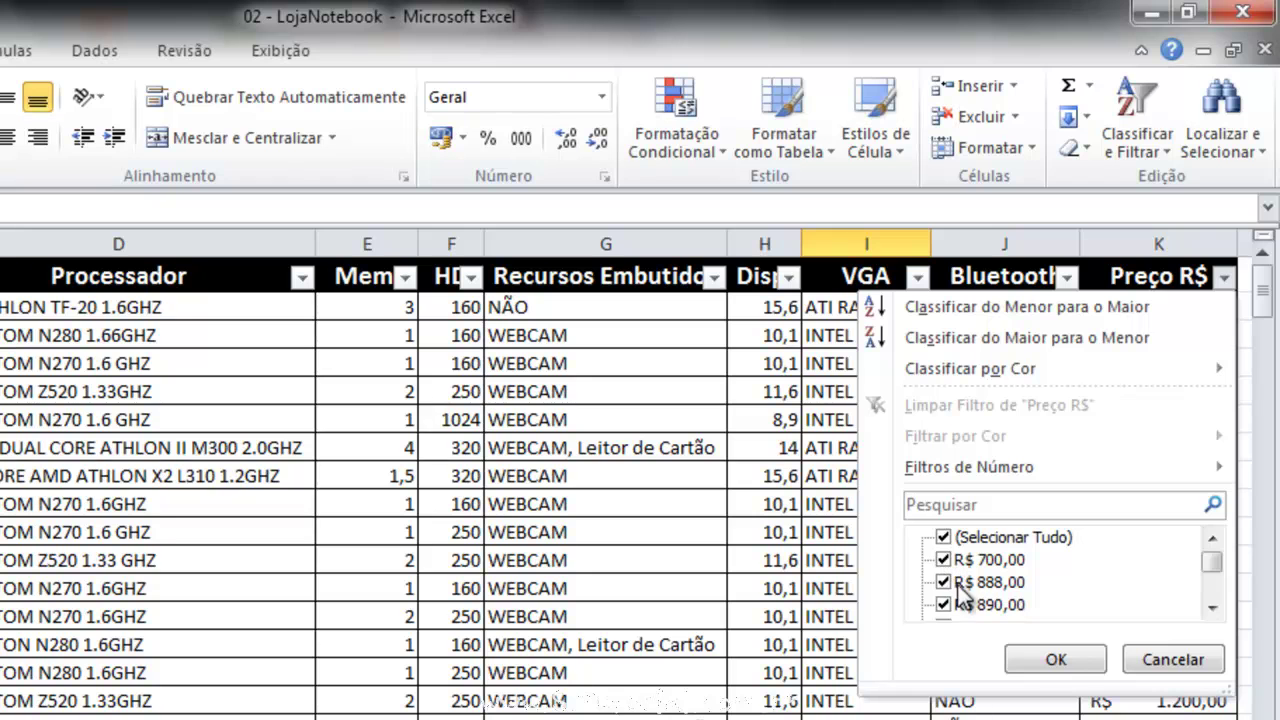
{"action": "mouse_move", "coordinate": [906, 470]}
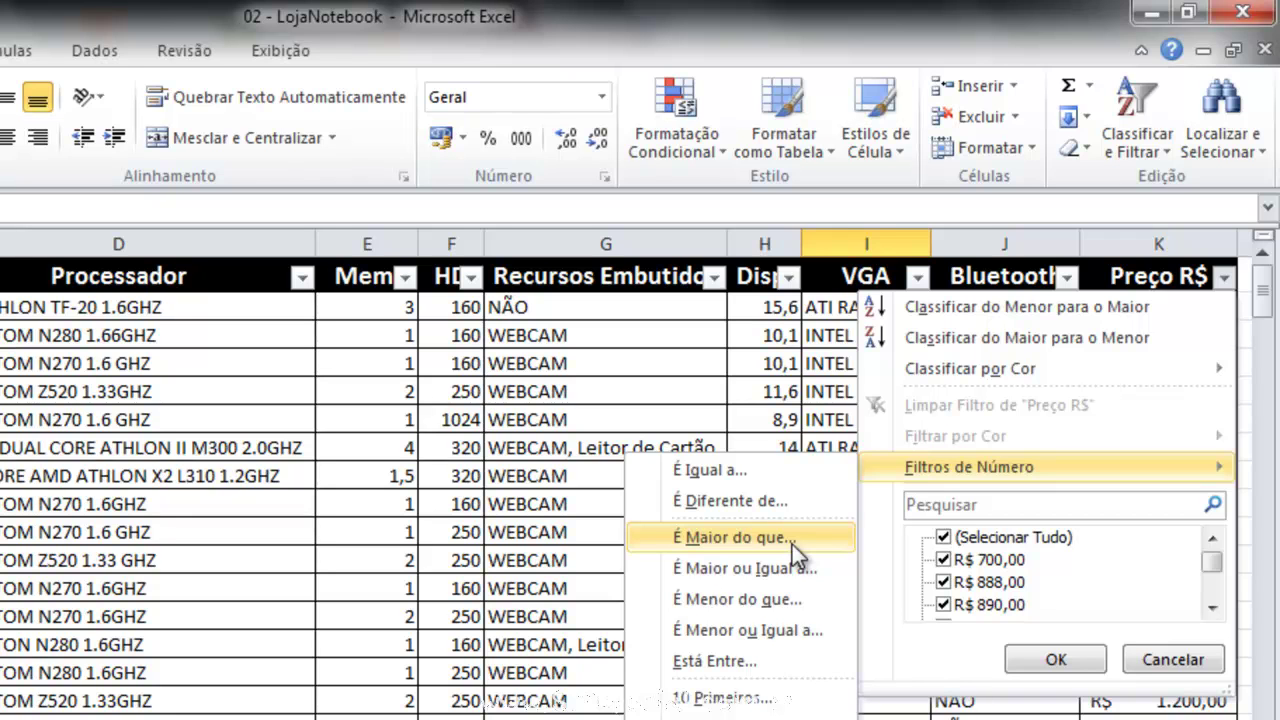
{"action": "left_click", "coordinate": [750, 598]}
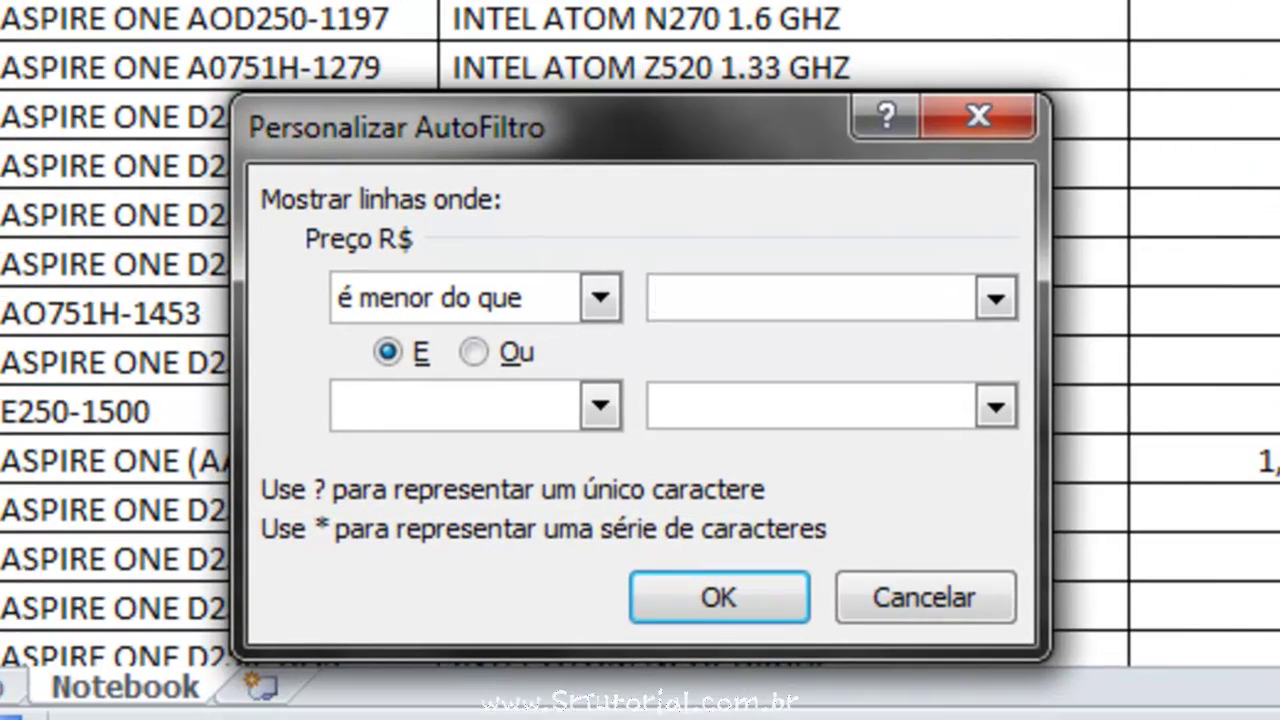
{"action": "type", "text": "1500"}
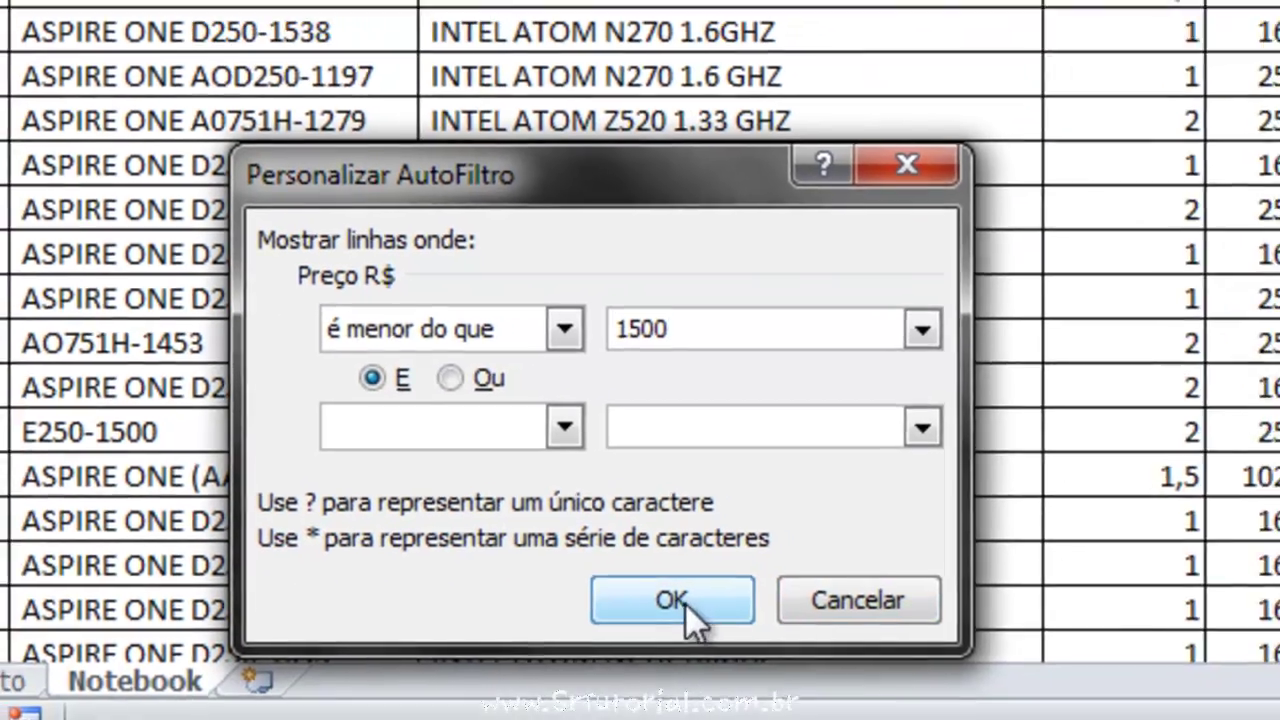
{"action": "left_click", "coordinate": [730, 600]}
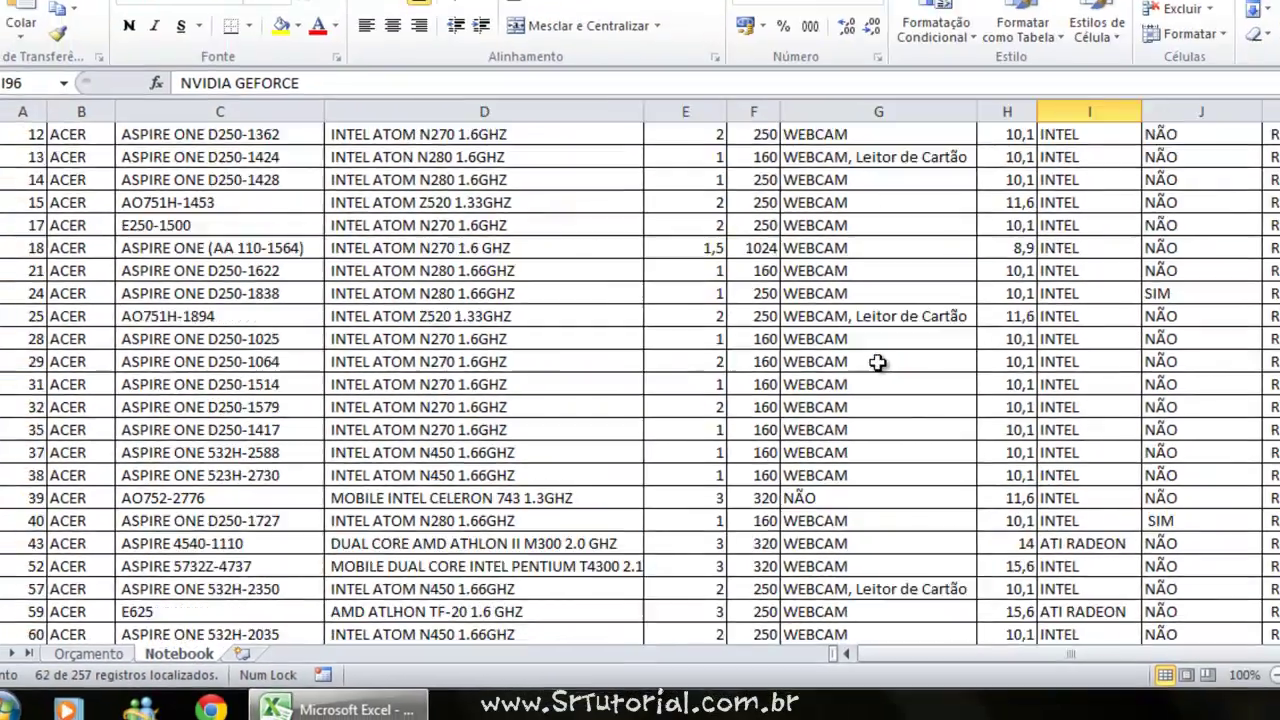
{"action": "scroll", "coordinate": [877, 362], "scroll_direction": "down", "scroll_amount": 13}
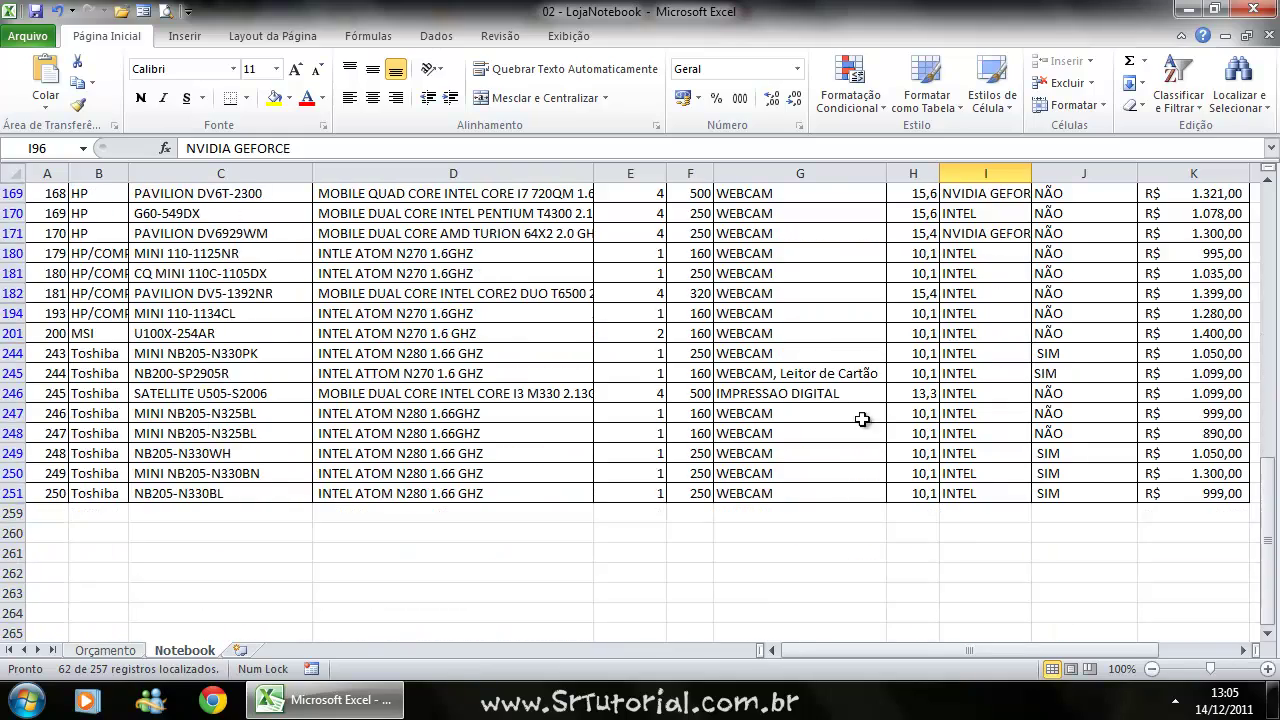
{"action": "scroll", "coordinate": [1225, 480], "scroll_direction": "up", "scroll_amount": 4}
{"action": "scroll", "coordinate": [1225, 480], "scroll_direction": "up", "scroll_amount": 10}
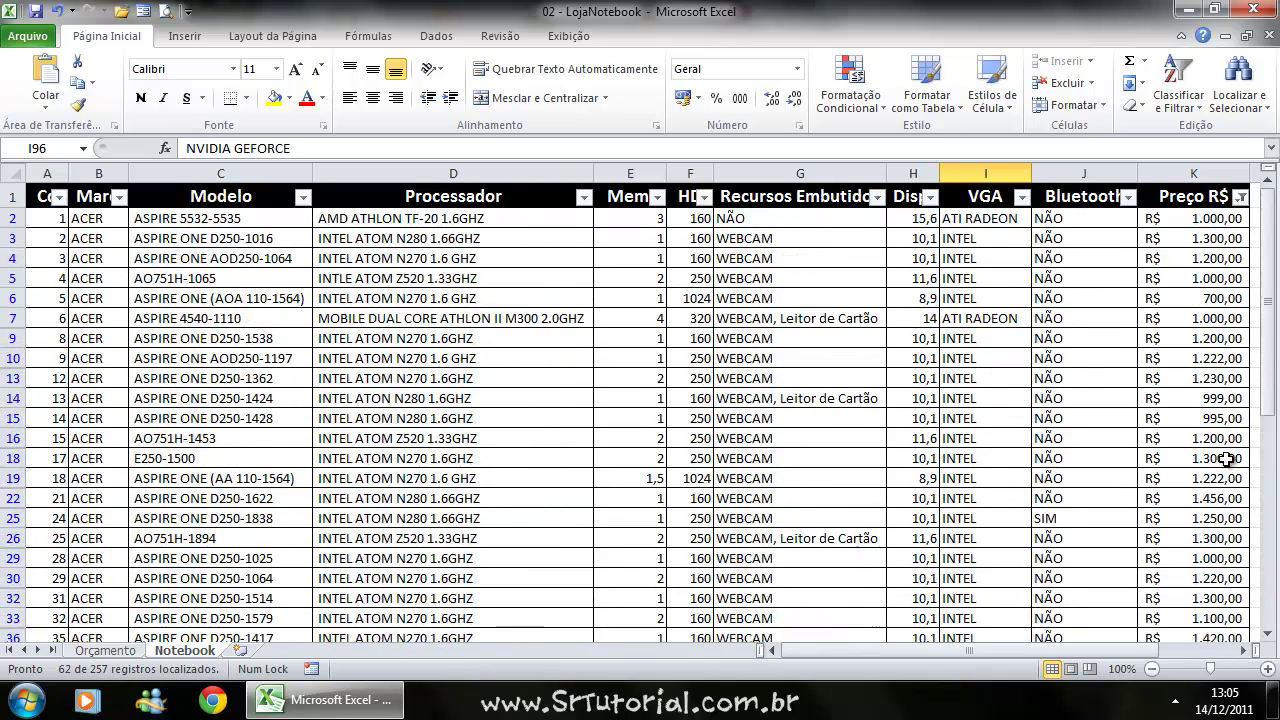
Change the Preço R$ less-than filter value from 1500 to 1000.
{"action": "left_click", "coordinate": [1241, 197]}
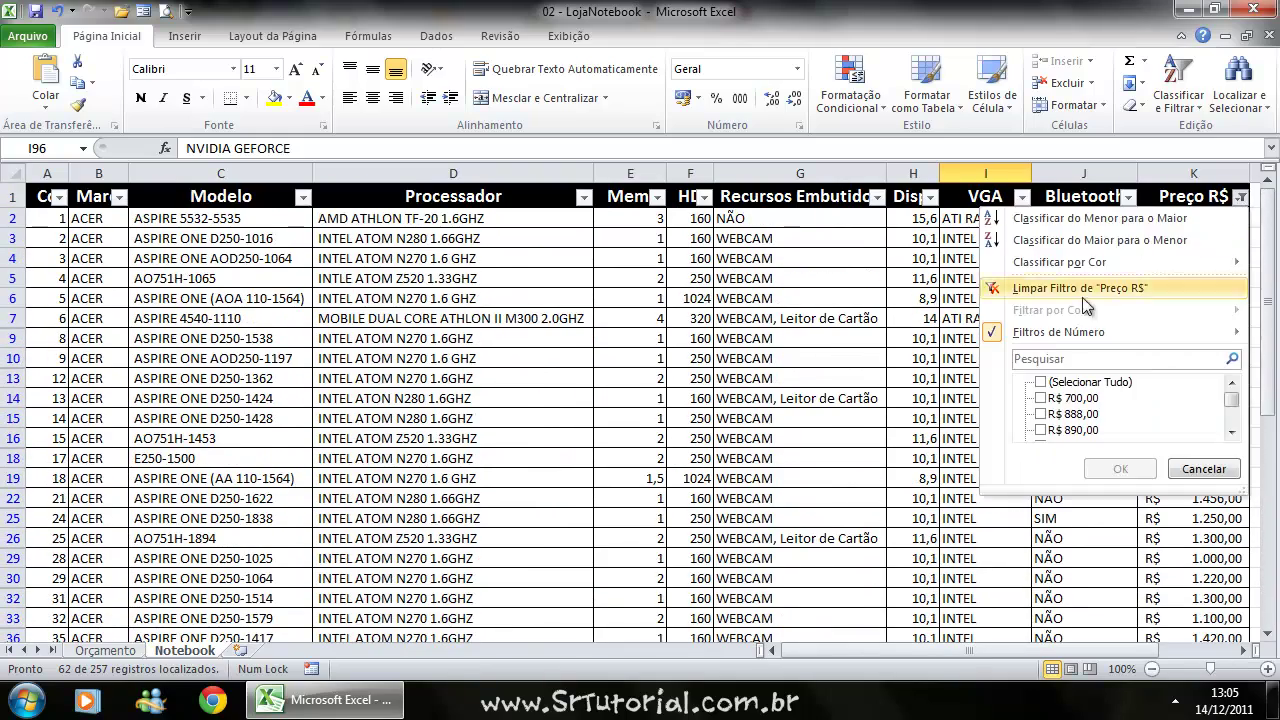
{"action": "mouse_move", "coordinate": [1018, 338]}
{"action": "left_click", "coordinate": [880, 426]}
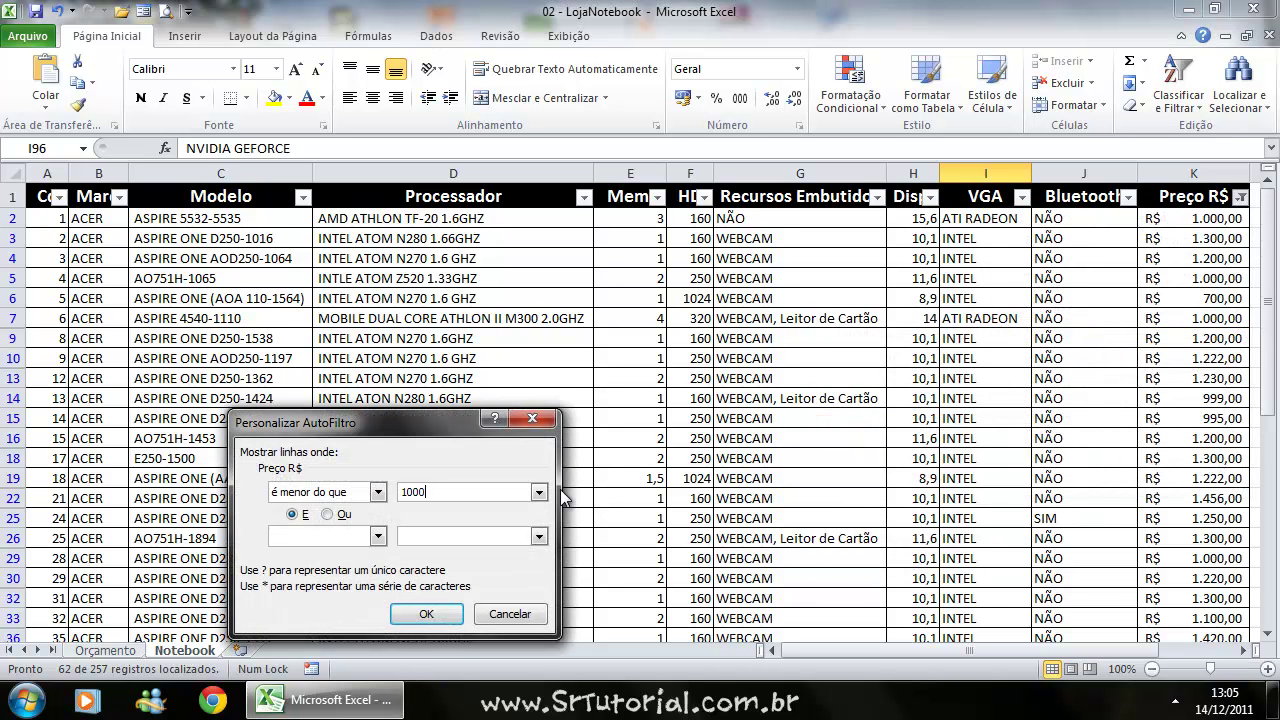
{"action": "type", "text": "1000"}
{"action": "left_click", "coordinate": [415, 620]}
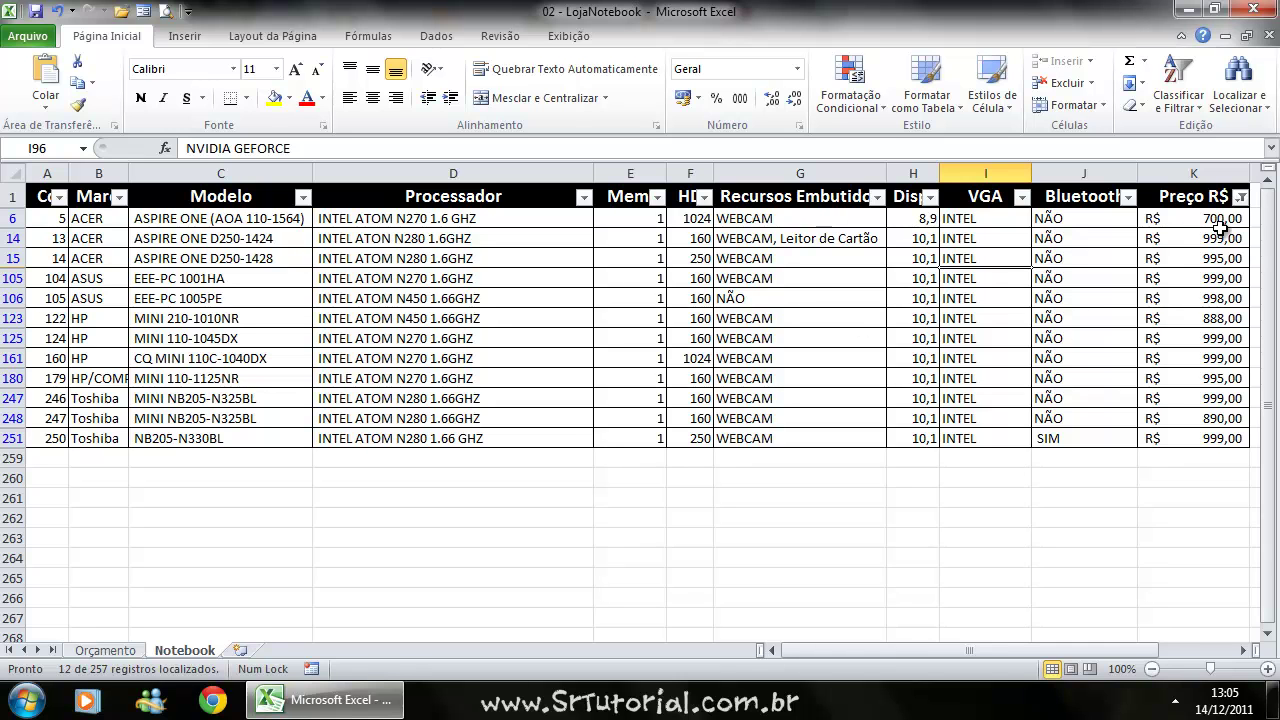
{"action": "left_click", "coordinate": [1240, 196]}
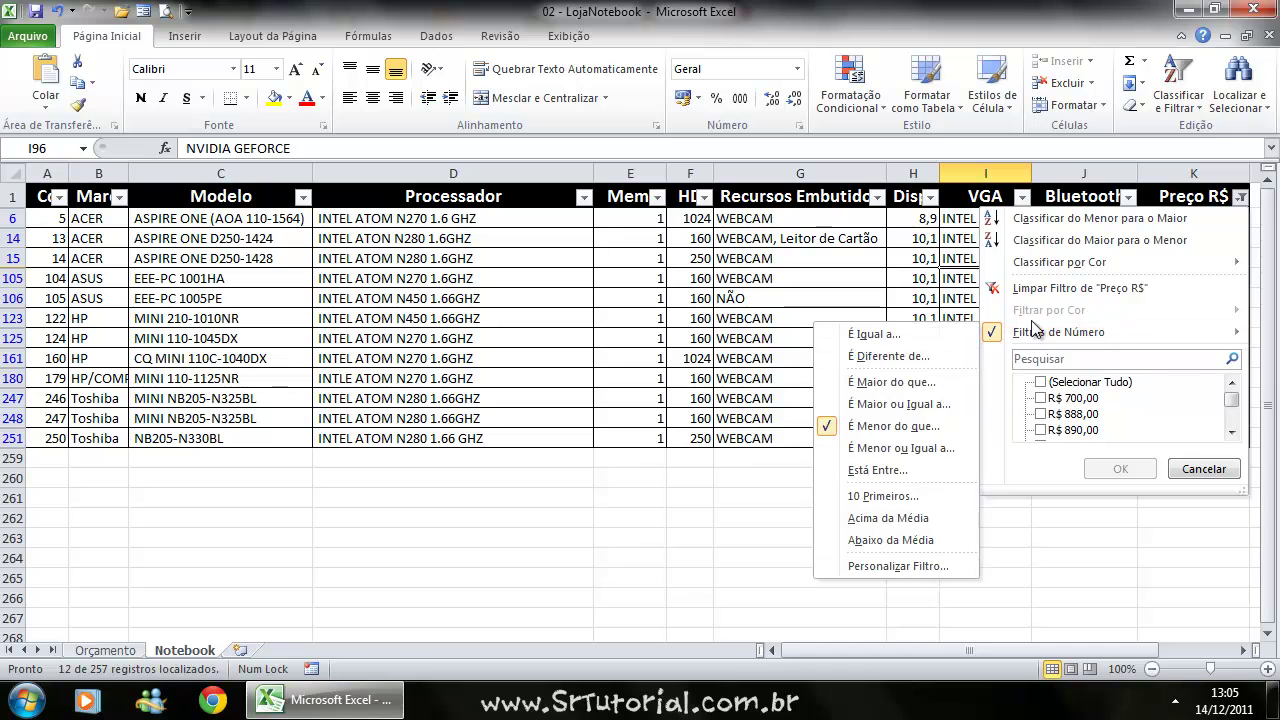
Filter Preço R$ with É Maior do que 2500 and review the results.
{"action": "mouse_move", "coordinate": [1058, 333]}
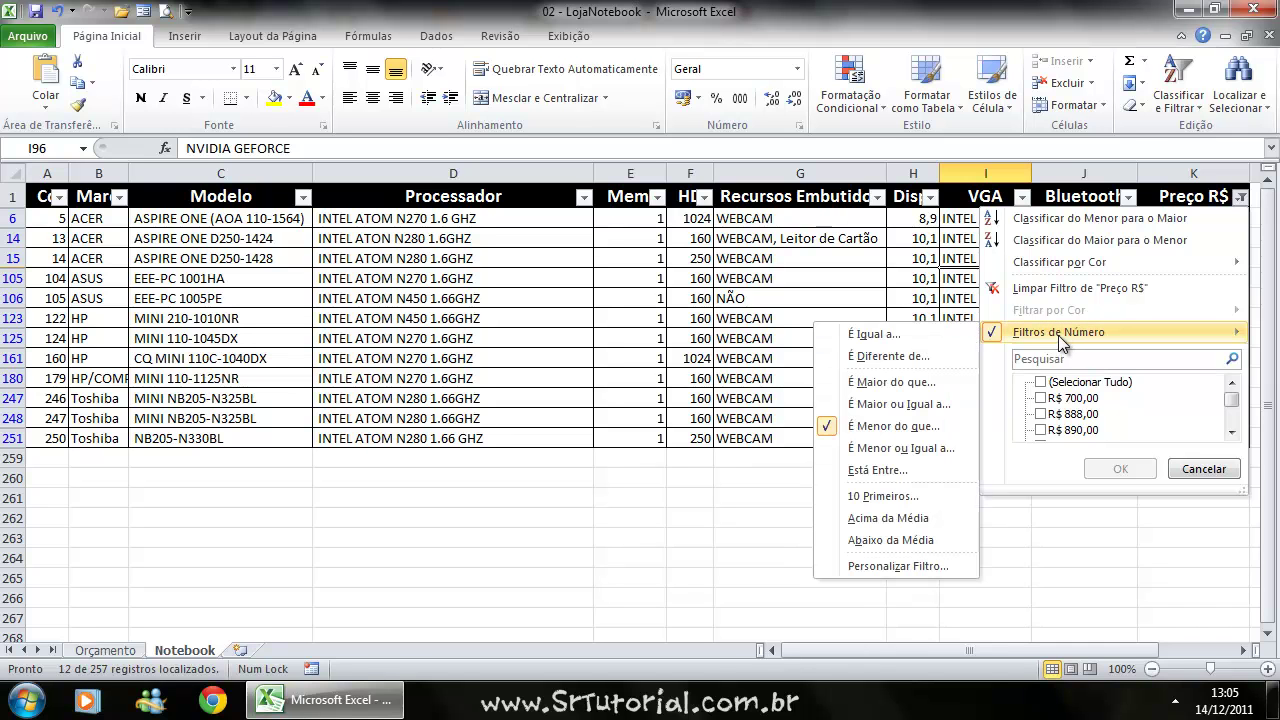
{"action": "left_click", "coordinate": [906, 386]}
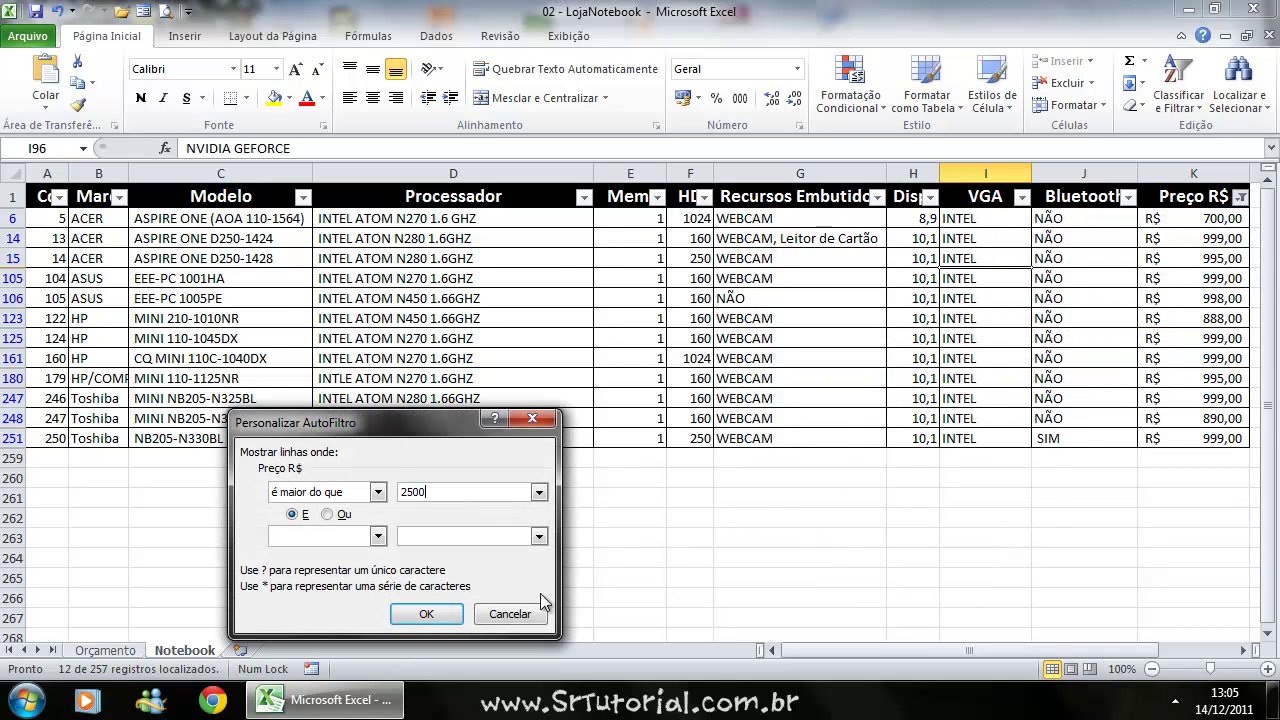
{"action": "left_click", "coordinate": [420, 616]}
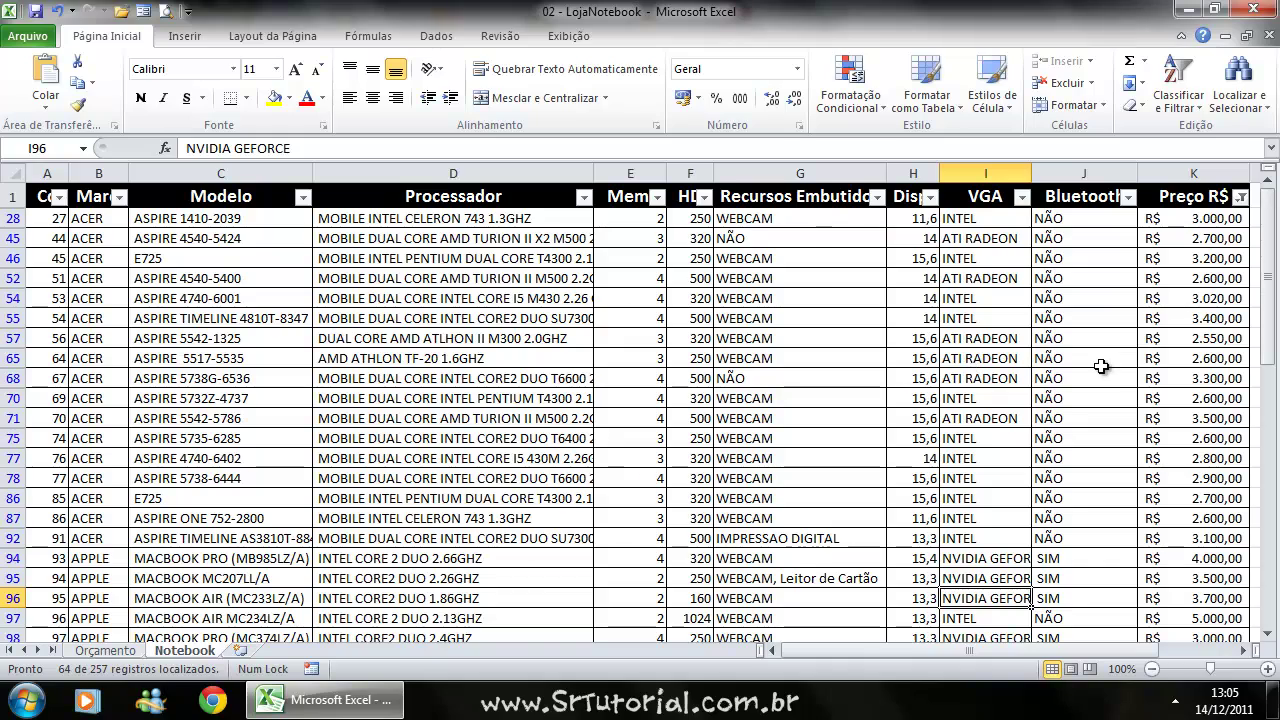
{"action": "scroll", "coordinate": [1170, 262], "scroll_direction": "down", "scroll_amount": 10}
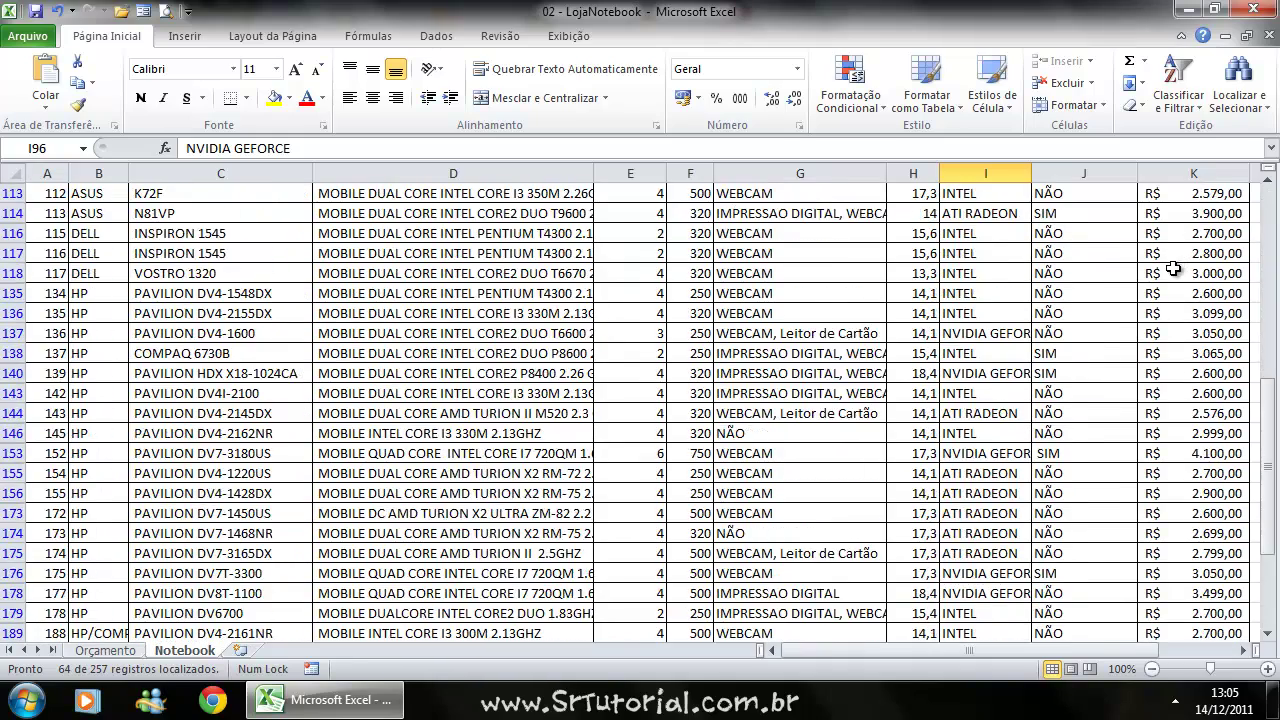
{"action": "scroll", "coordinate": [1172, 269], "scroll_direction": "down", "scroll_amount": 10}
{"action": "scroll", "coordinate": [1166, 330], "scroll_direction": "up", "scroll_amount": 12}
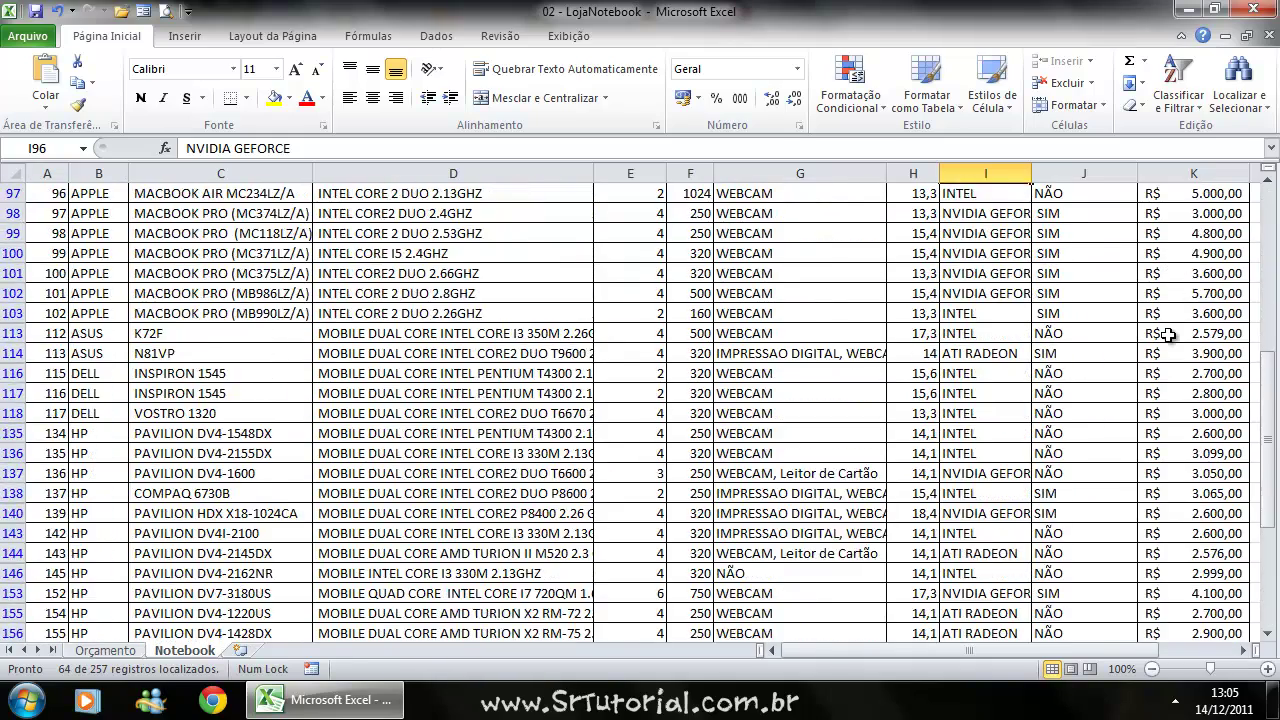
{"action": "scroll", "coordinate": [1168, 334], "scroll_direction": "up", "scroll_amount": 7}
Re-tick (Selecionar Tudo) in the Preço R$ filter to show all 257 laptops.
{"action": "left_click", "coordinate": [1240, 197]}
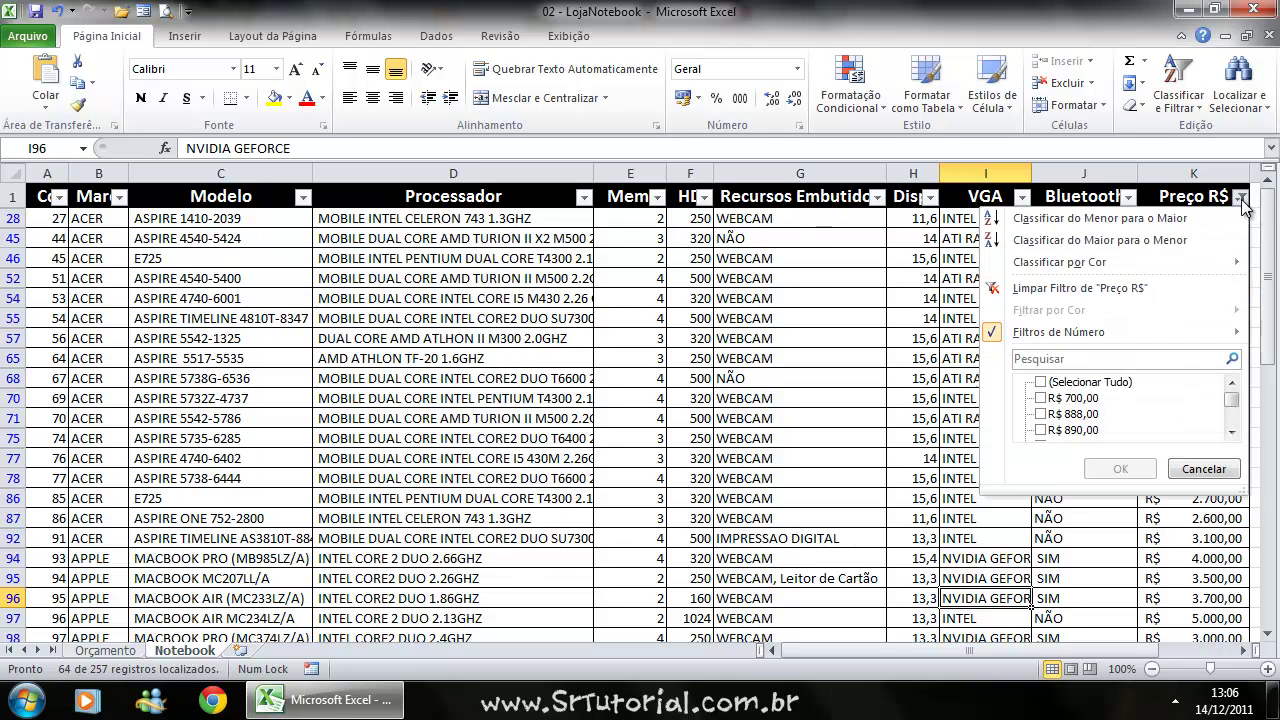
{"action": "left_click", "coordinate": [1041, 383]}
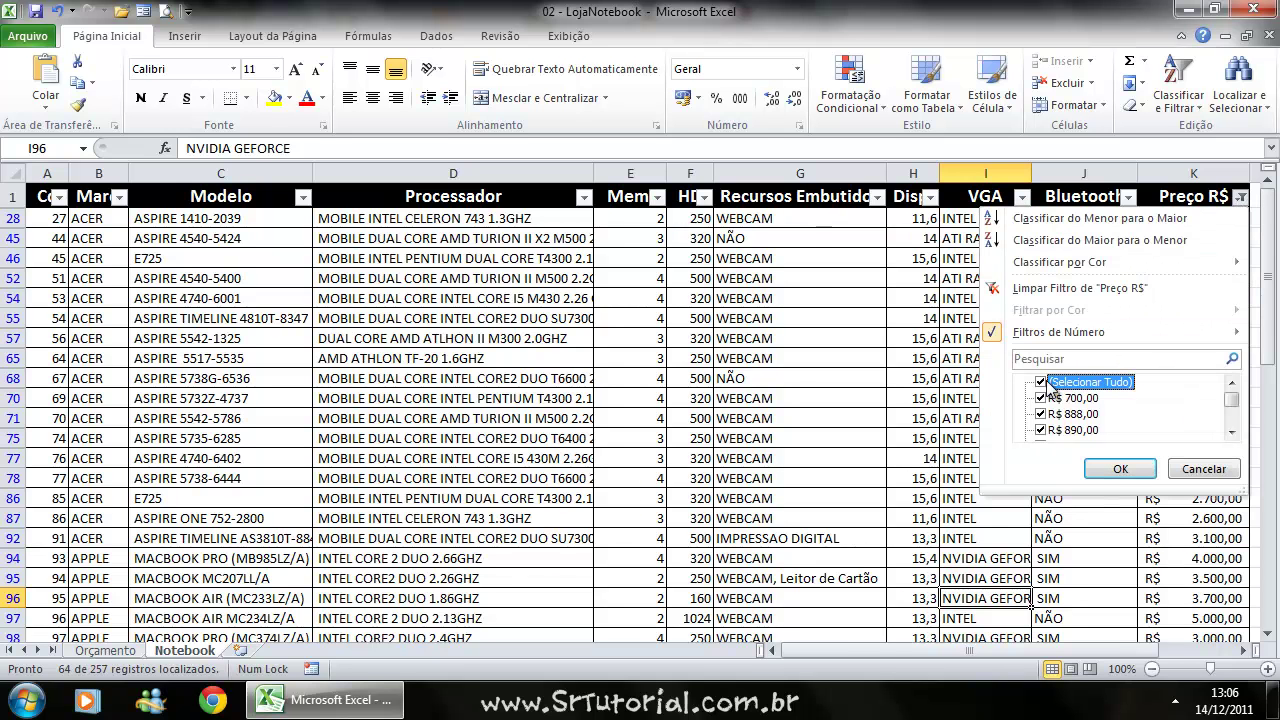
{"action": "left_click", "coordinate": [1118, 472]}
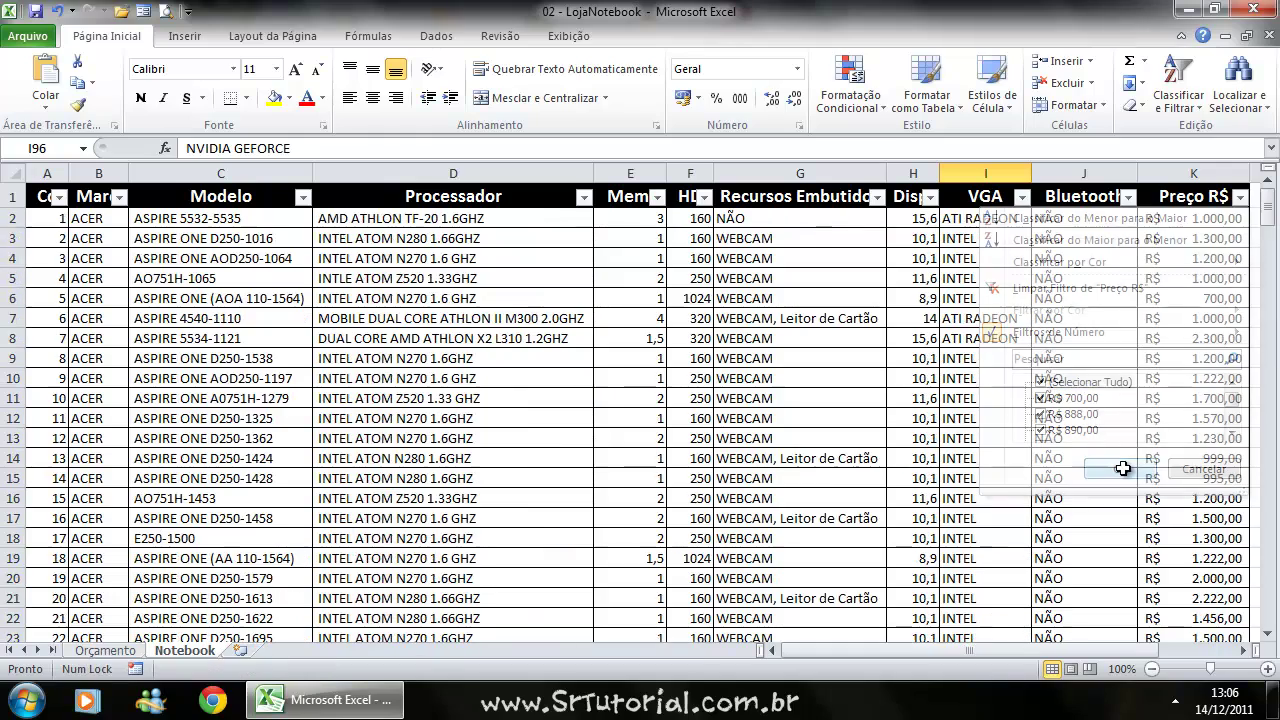
Turn off Filtro from cell E8 via Classificar e Filtrar.
{"action": "scroll", "coordinate": [1103, 352], "scroll_direction": "down", "scroll_amount": 20}
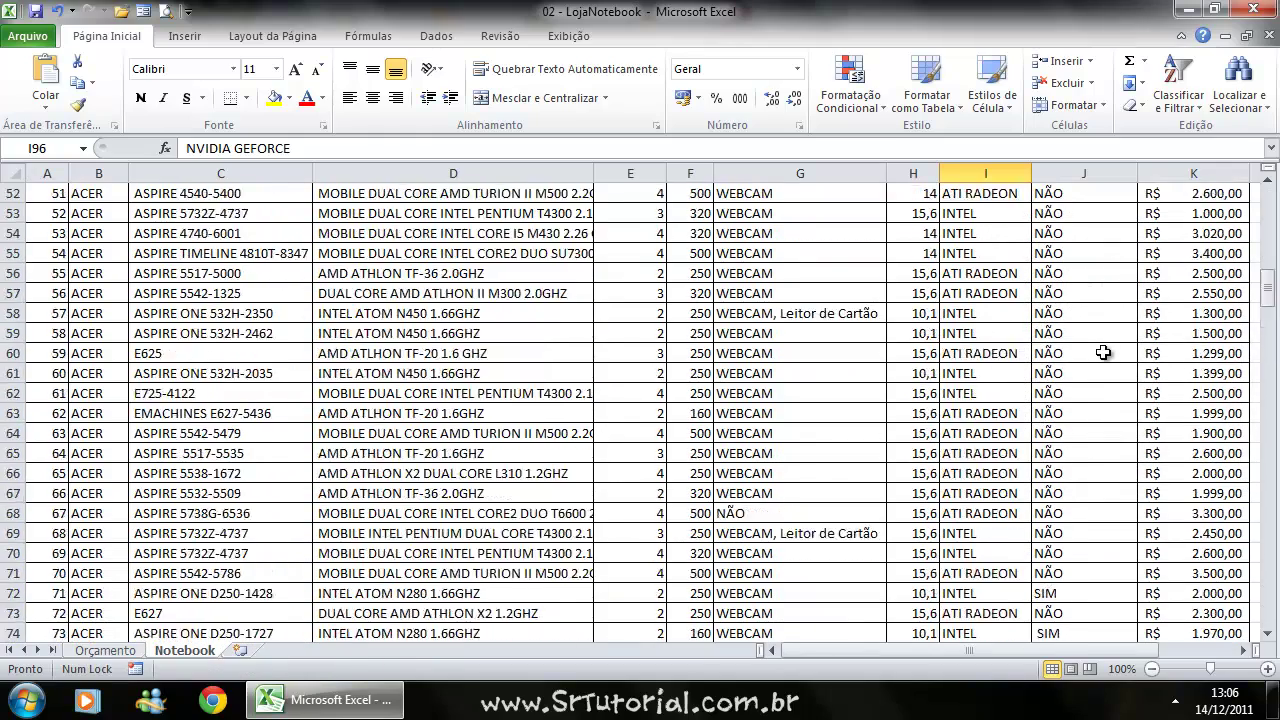
{"action": "scroll", "coordinate": [1108, 353], "scroll_direction": "down", "scroll_amount": 20}
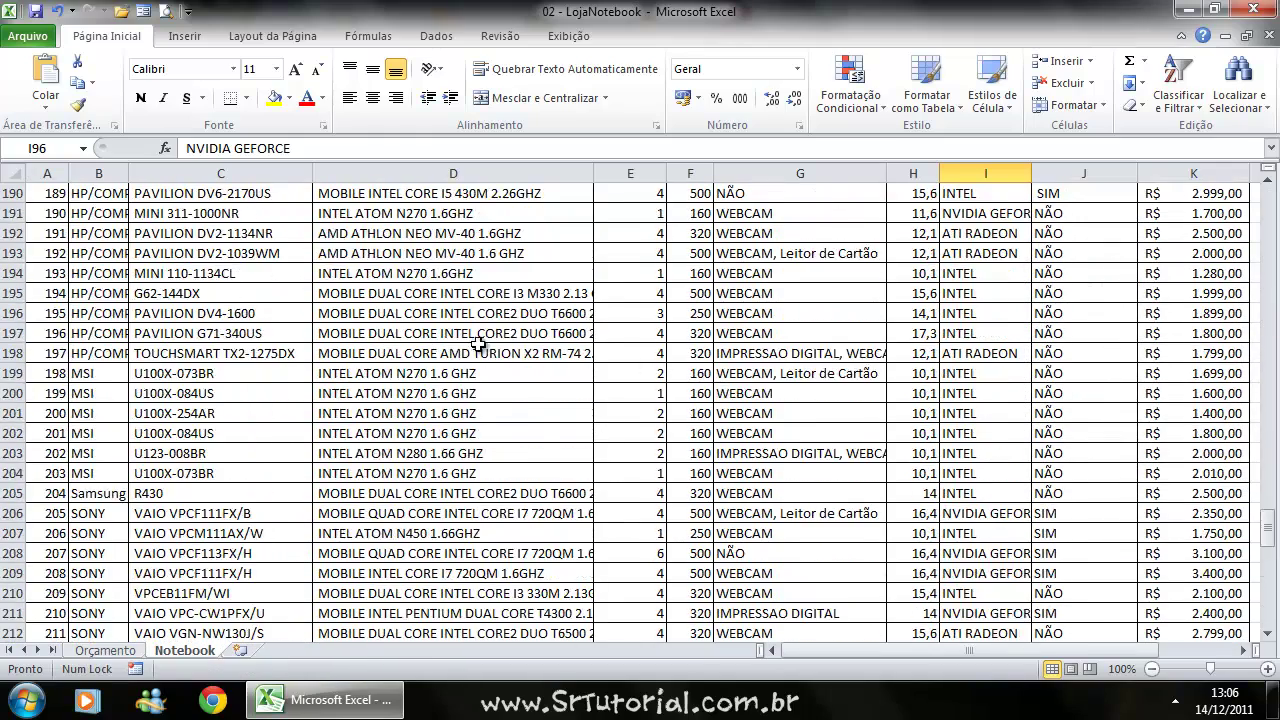
{"action": "scroll", "coordinate": [309, 387], "scroll_direction": "up", "scroll_amount": 20}
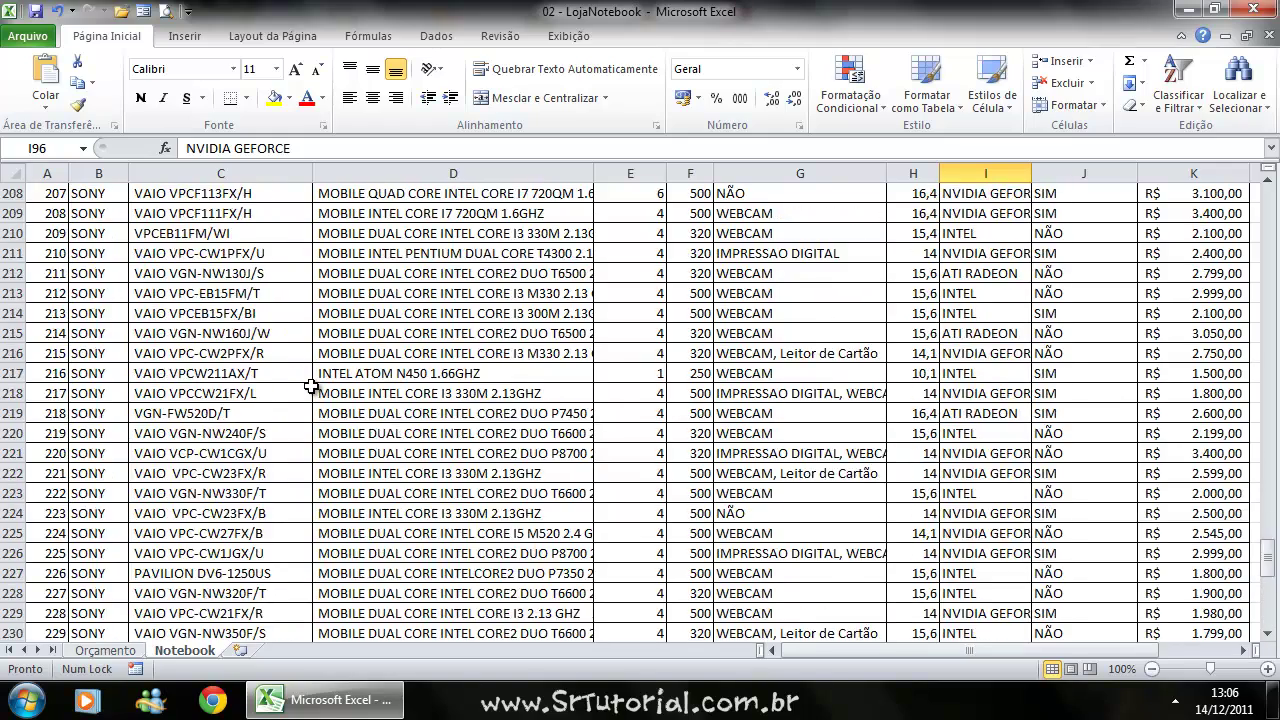
{"action": "scroll", "coordinate": [305, 374], "scroll_direction": "up", "scroll_amount": 20}
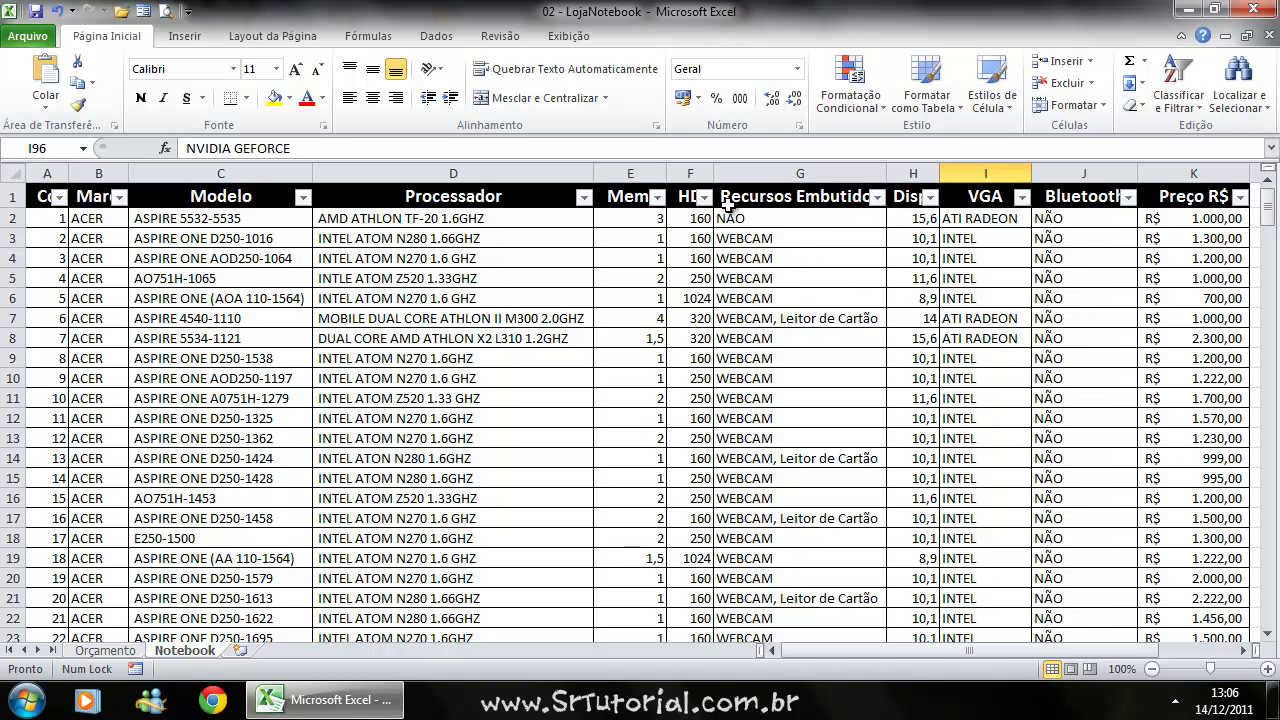
{"action": "left_click", "coordinate": [652, 342]}
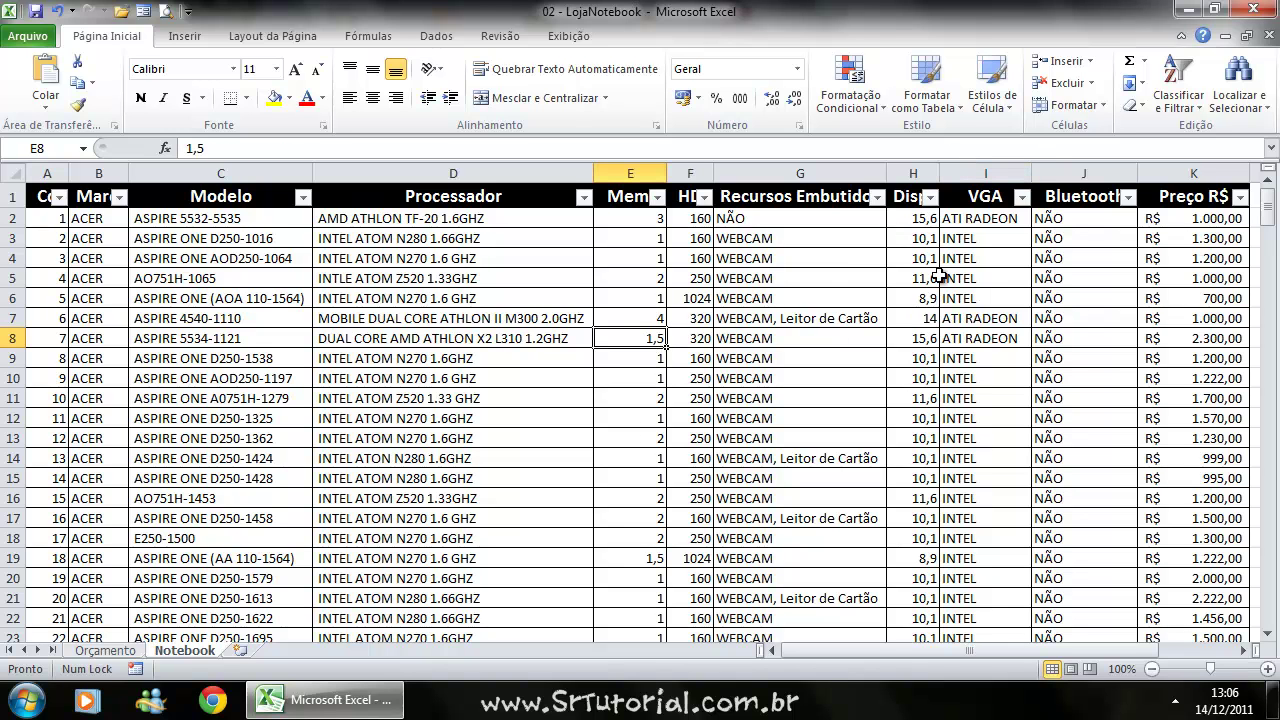
{"action": "left_click", "coordinate": [1172, 100]}
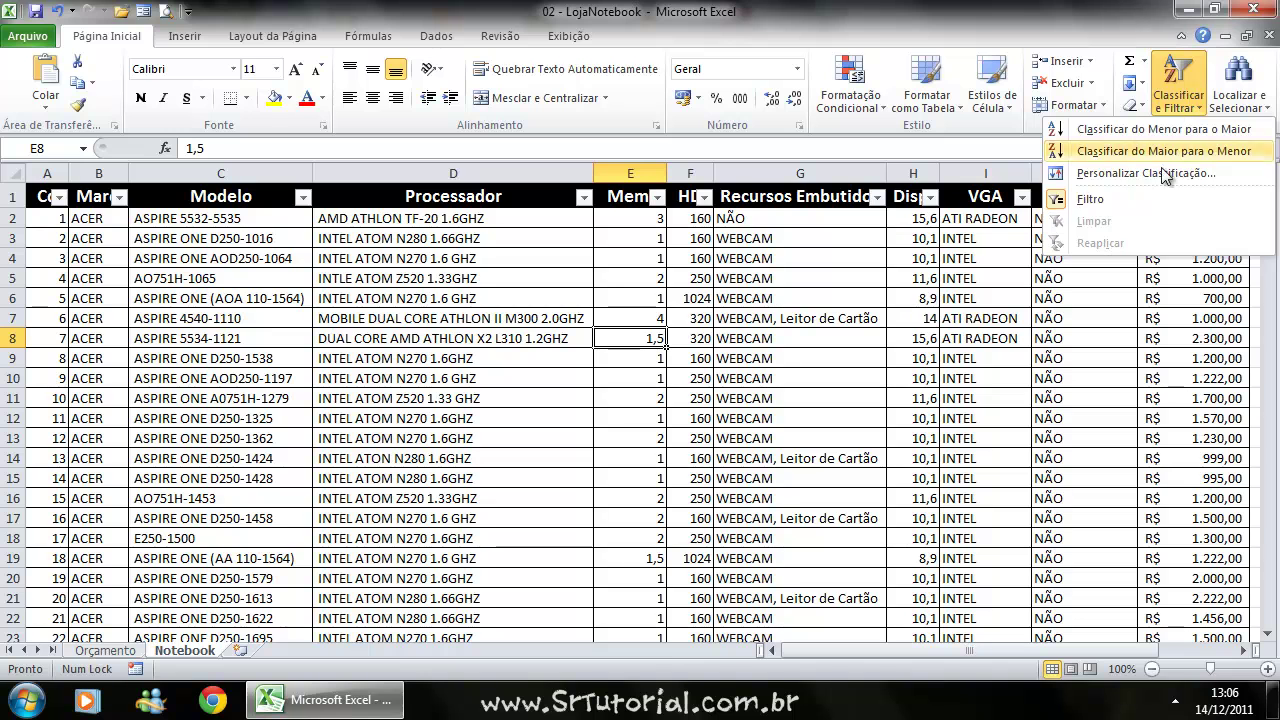
{"action": "left_click", "coordinate": [1073, 197]}
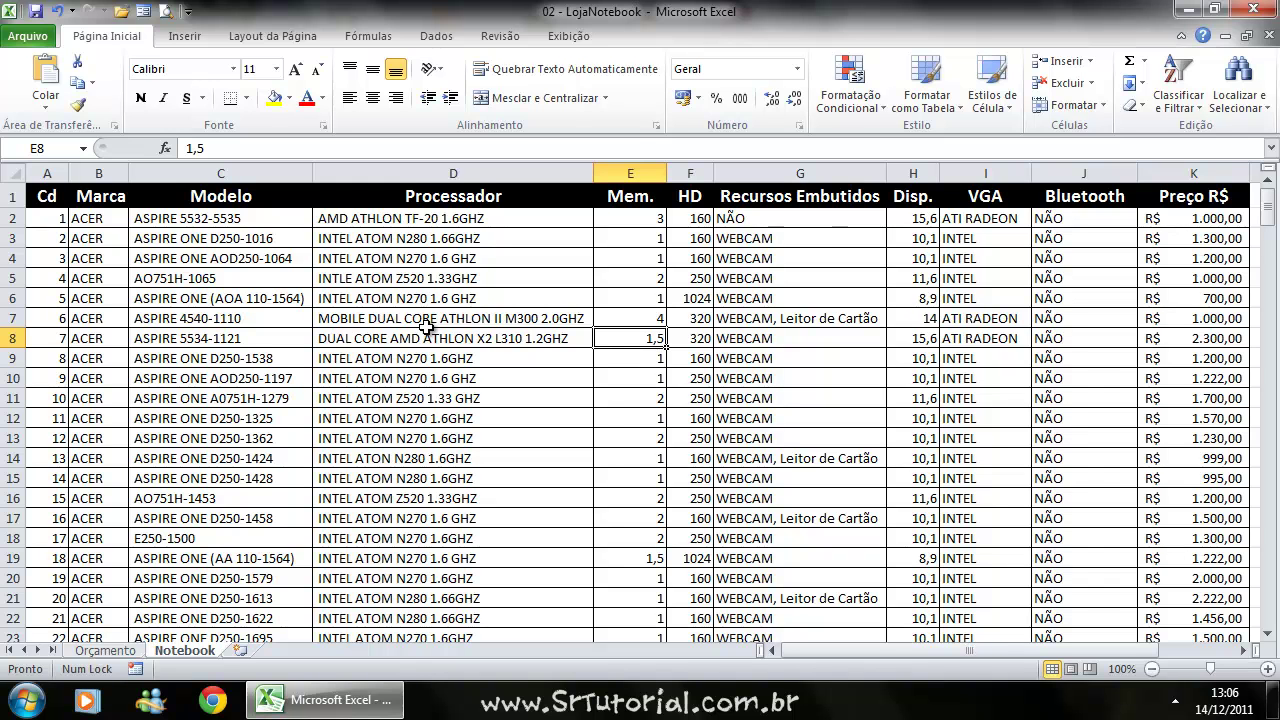
Select the header cells, then header row 1, then cell C4.
{"action": "left_click_drag", "start_coordinate": [46, 195], "coordinate": [391, 189]}
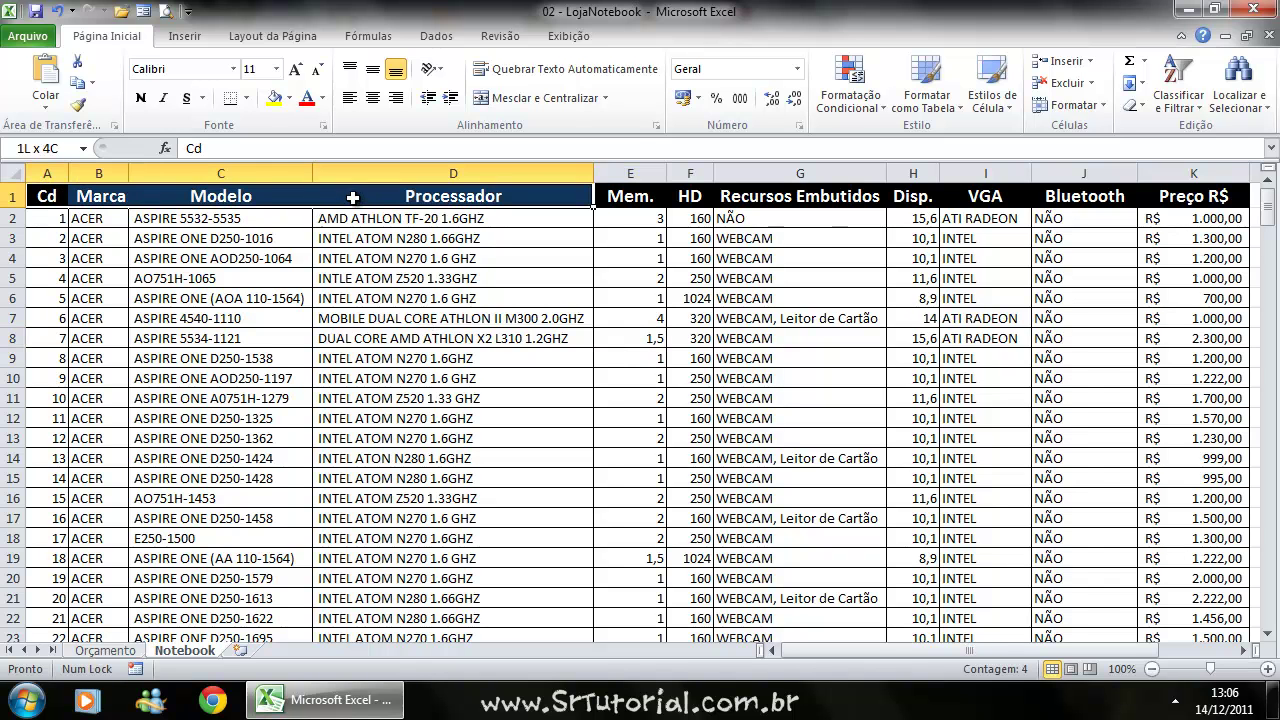
{"action": "left_click", "coordinate": [13, 196]}
{"action": "left_click", "coordinate": [133, 252]}
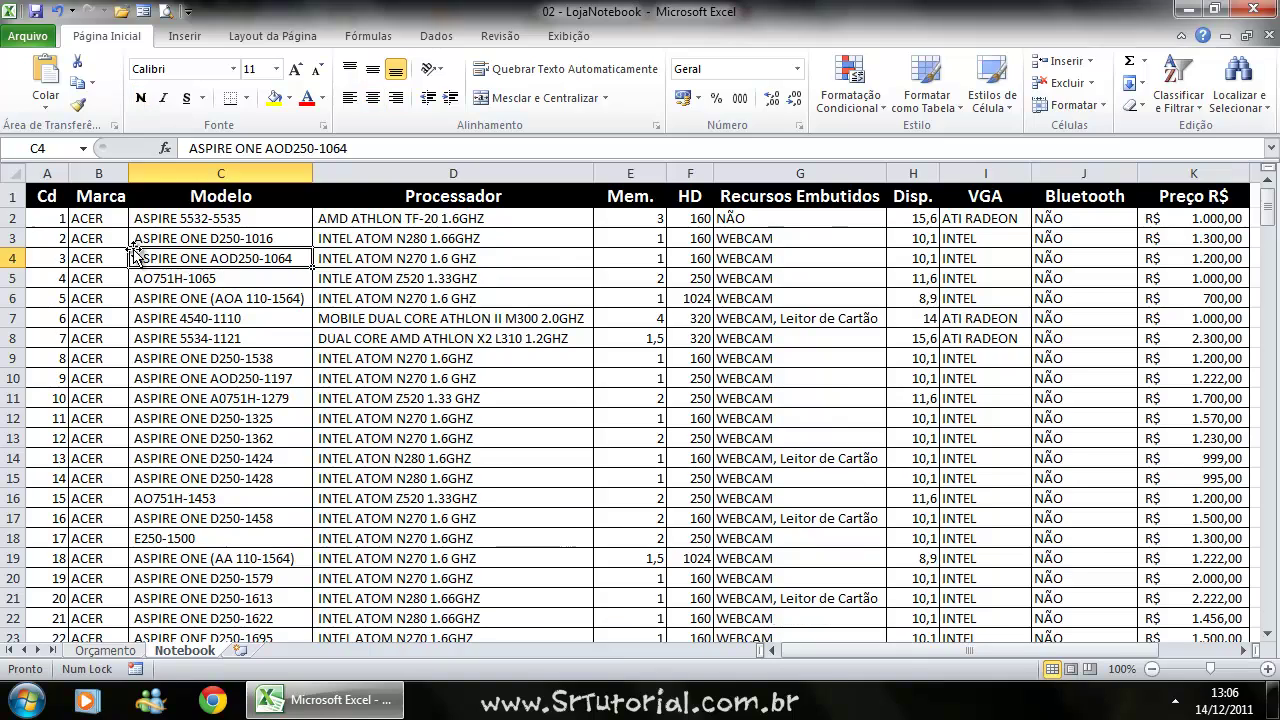
Apply Exibição > Congelar Painéis > Congelar Linha Superior.
{"action": "scroll", "coordinate": [135, 255], "scroll_direction": "down", "scroll_amount": 7}
{"action": "scroll", "coordinate": [135, 255], "scroll_direction": "up", "scroll_amount": 7}
{"action": "scroll", "coordinate": [137, 230], "scroll_direction": "down", "scroll_amount": 15}
{"action": "scroll", "coordinate": [138, 228], "scroll_direction": "up", "scroll_amount": 7}
{"action": "scroll", "coordinate": [140, 231], "scroll_direction": "up", "scroll_amount": 7}
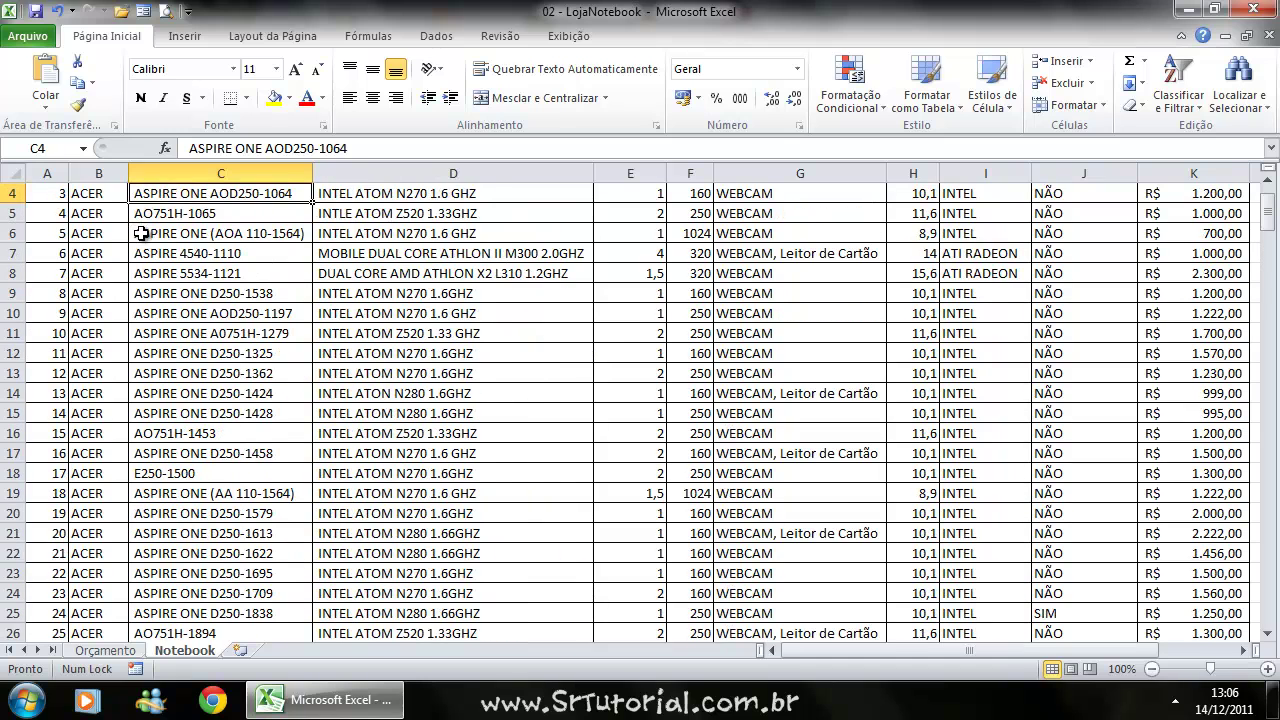
{"action": "scroll", "coordinate": [124, 248], "scroll_direction": "up", "scroll_amount": 1}
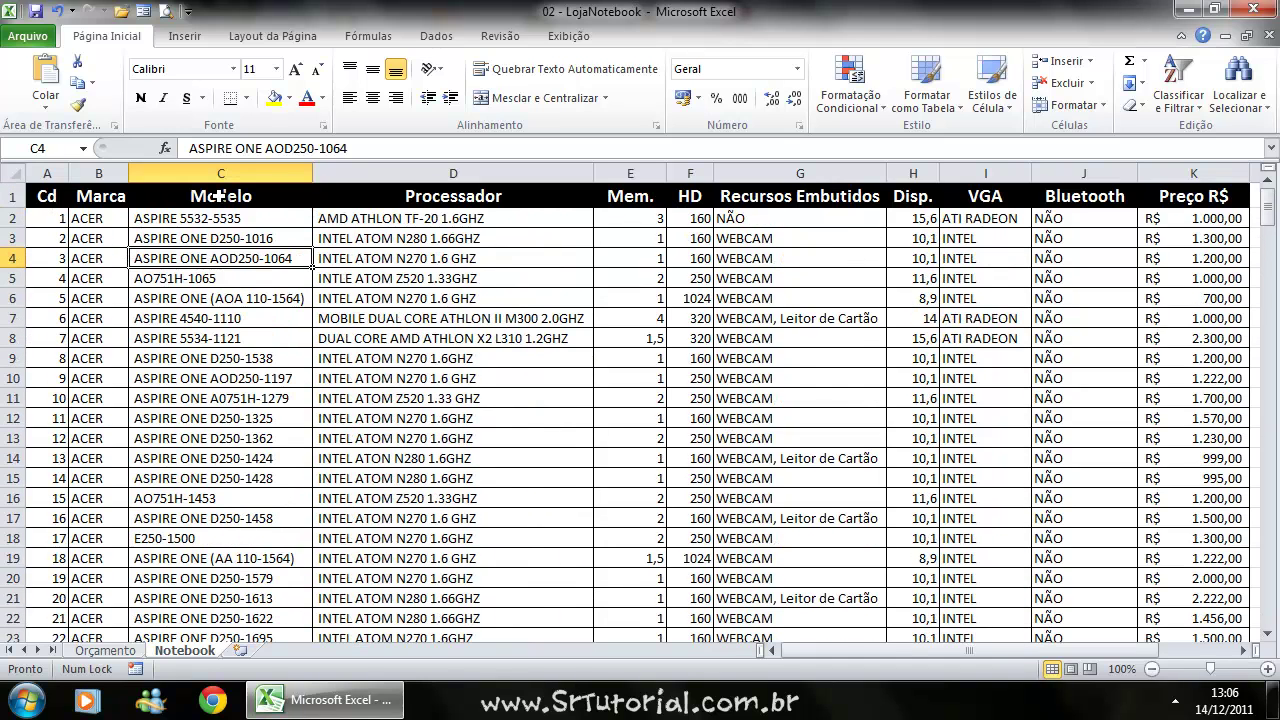
{"action": "left_click", "coordinate": [568, 40]}
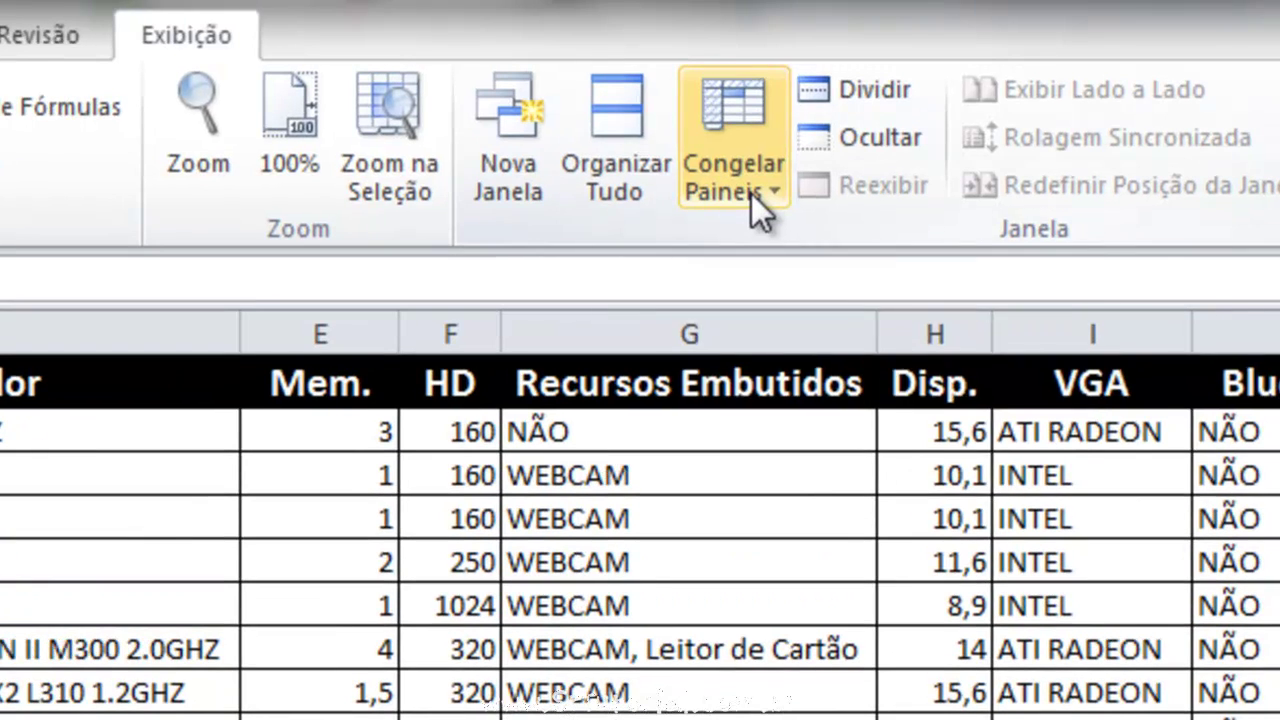
{"action": "left_click", "coordinate": [775, 160]}
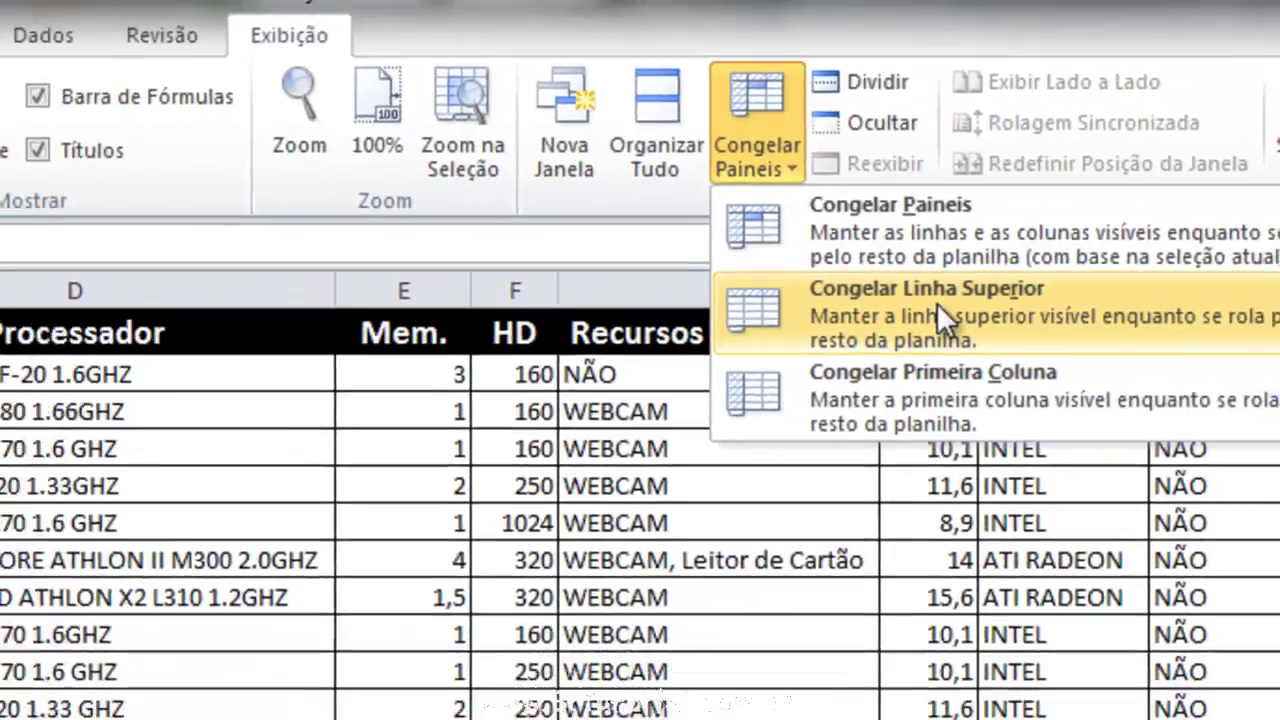
{"action": "left_click", "coordinate": [860, 352]}
Scroll through the laptop rows to confirm the header stays fixed.
{"action": "scroll", "coordinate": [8, 458], "scroll_direction": "down", "scroll_amount": 20}
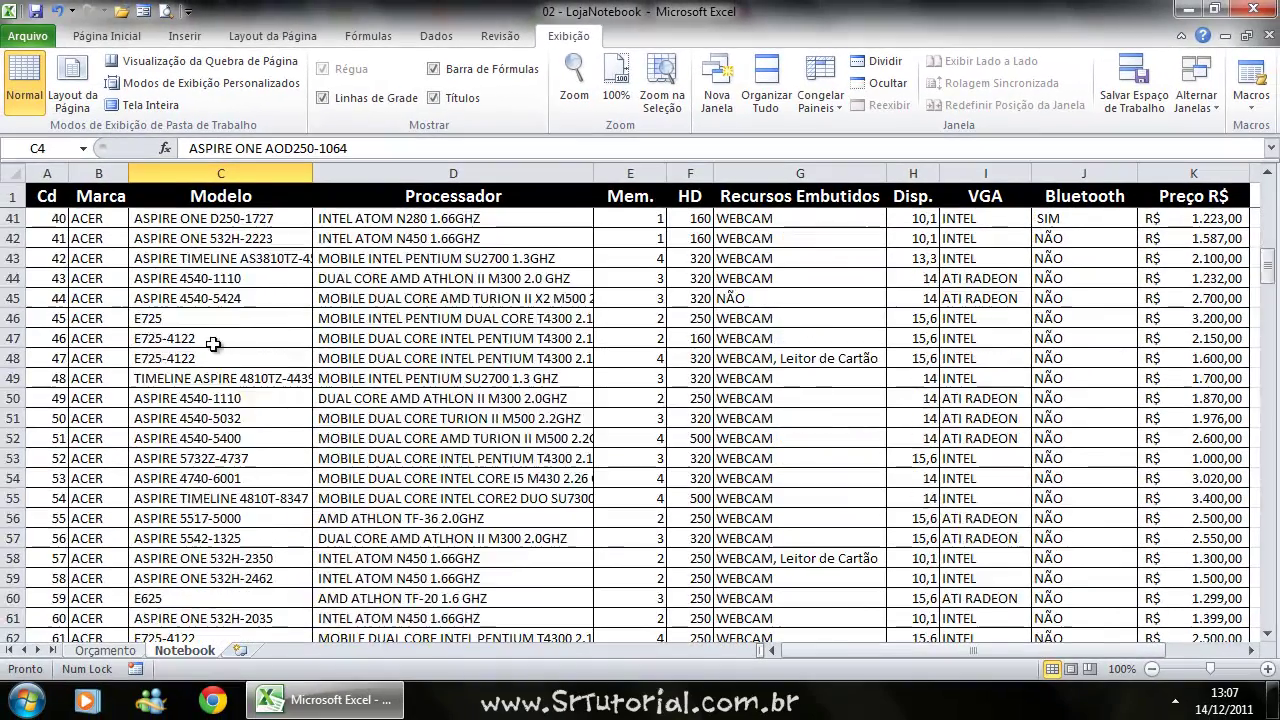
{"action": "scroll", "coordinate": [220, 357], "scroll_direction": "up", "scroll_amount": 4}
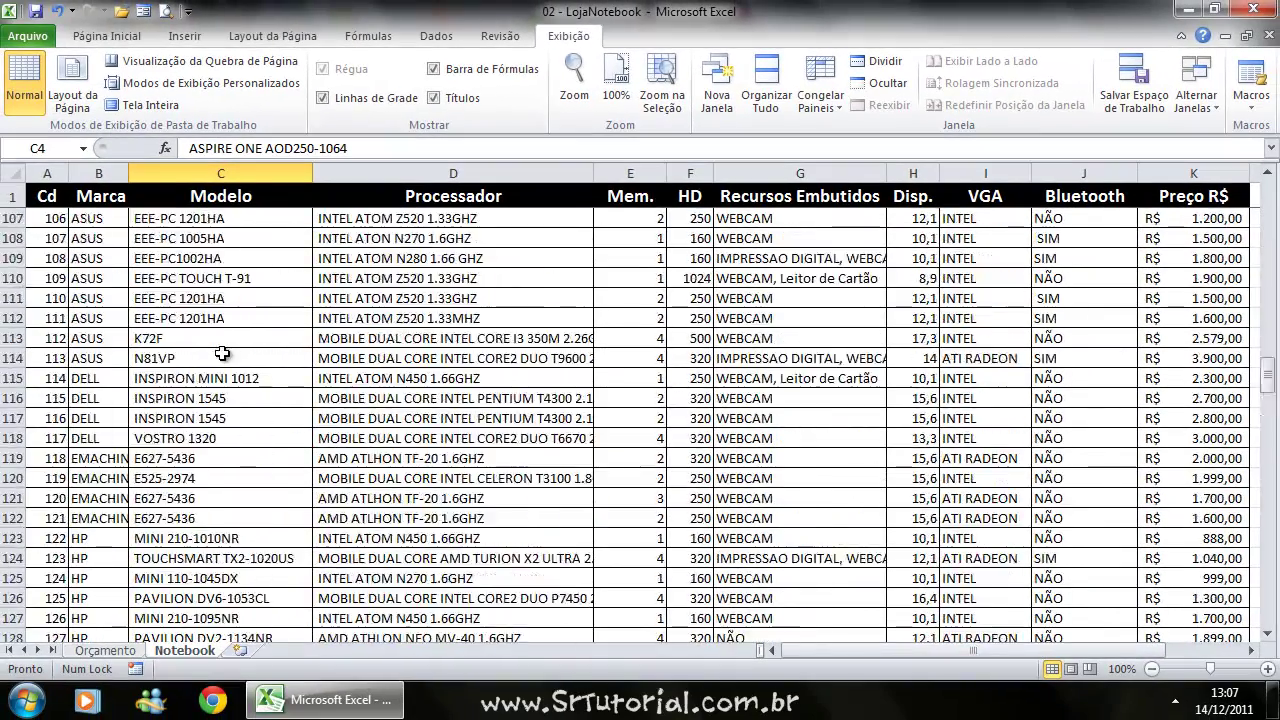
{"action": "scroll", "coordinate": [200, 350], "scroll_direction": "down", "scroll_amount": 6}
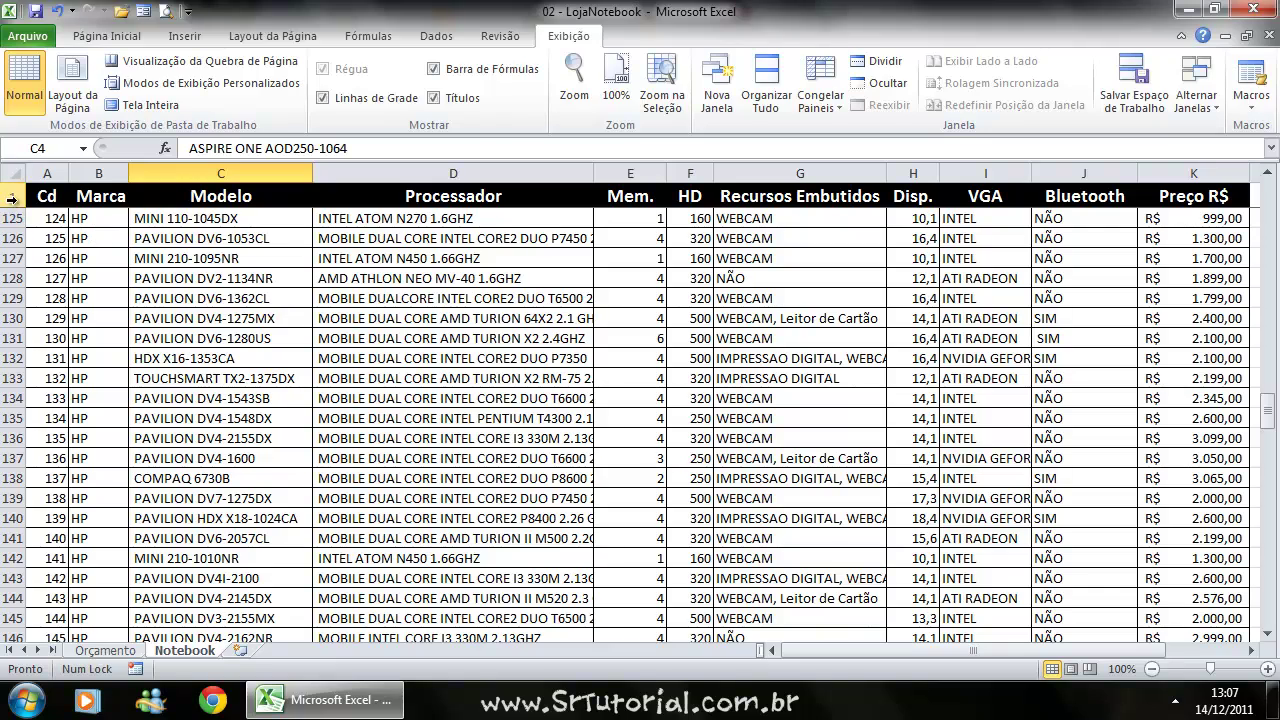
{"action": "scroll", "coordinate": [66, 259], "scroll_direction": "down", "scroll_amount": 20}
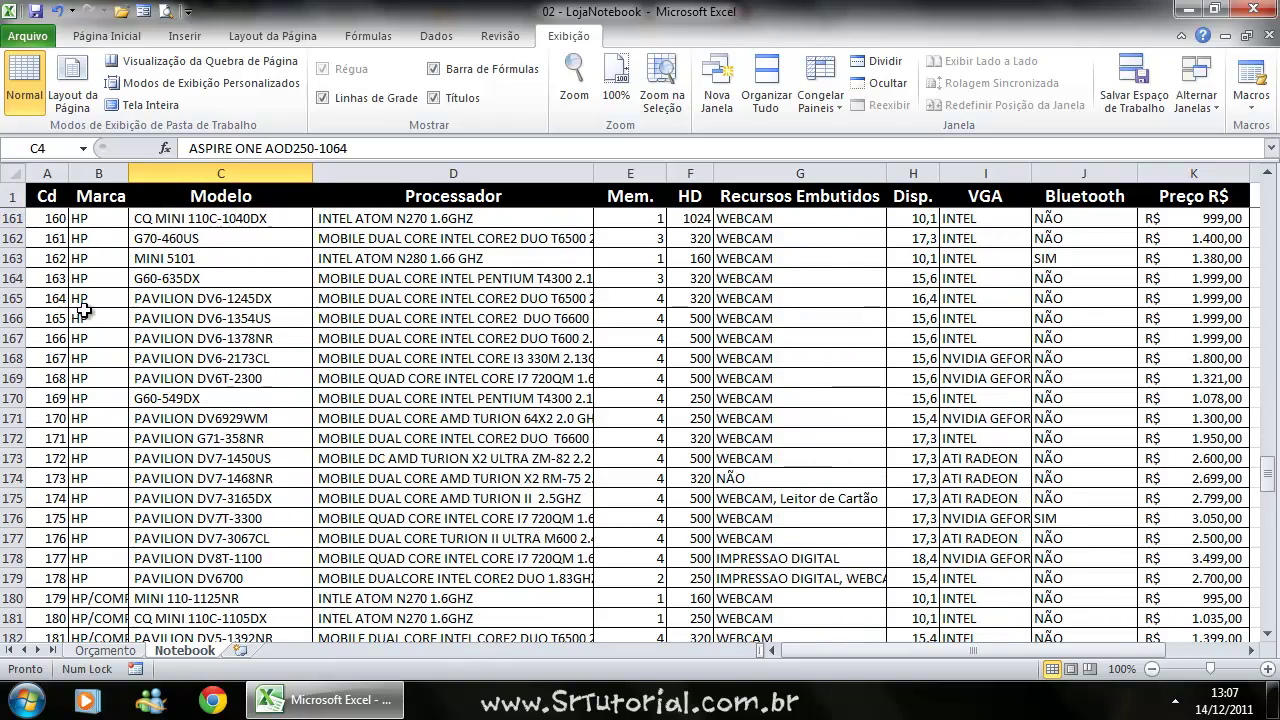
{"action": "scroll", "coordinate": [124, 311], "scroll_direction": "down", "scroll_amount": 5}
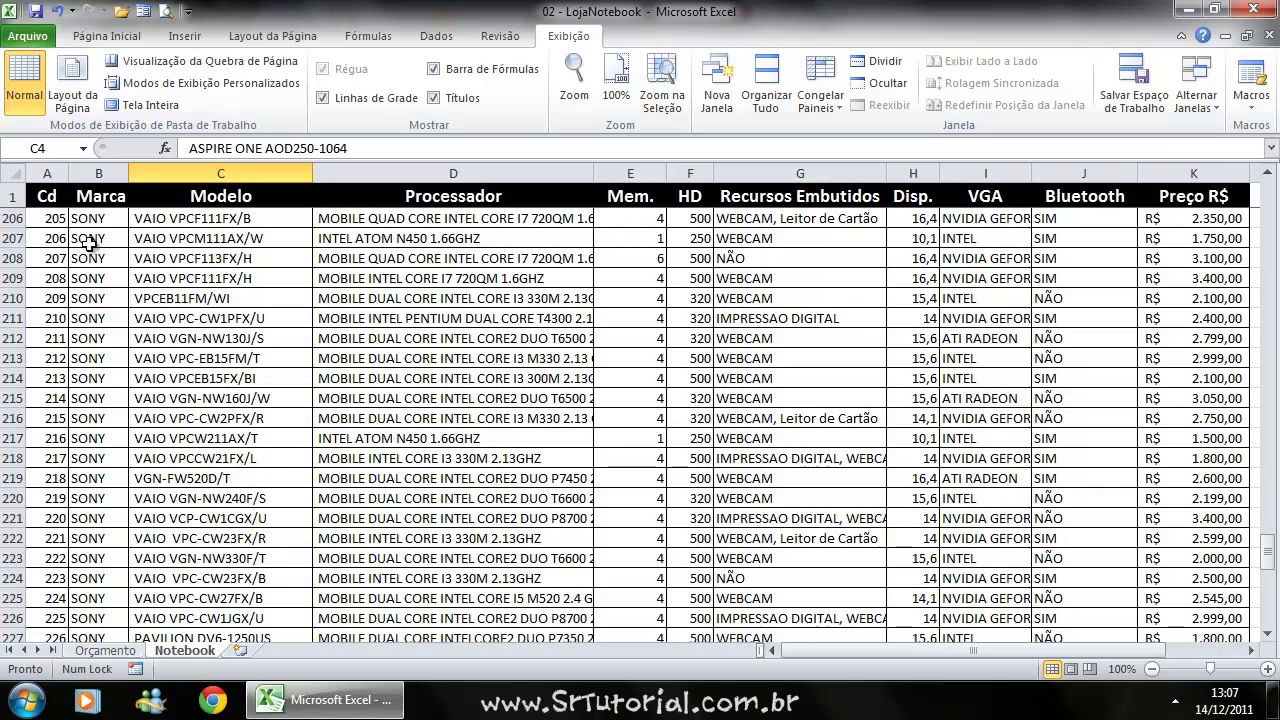
{"action": "scroll", "coordinate": [753, 323], "scroll_direction": "down", "scroll_amount": 17}
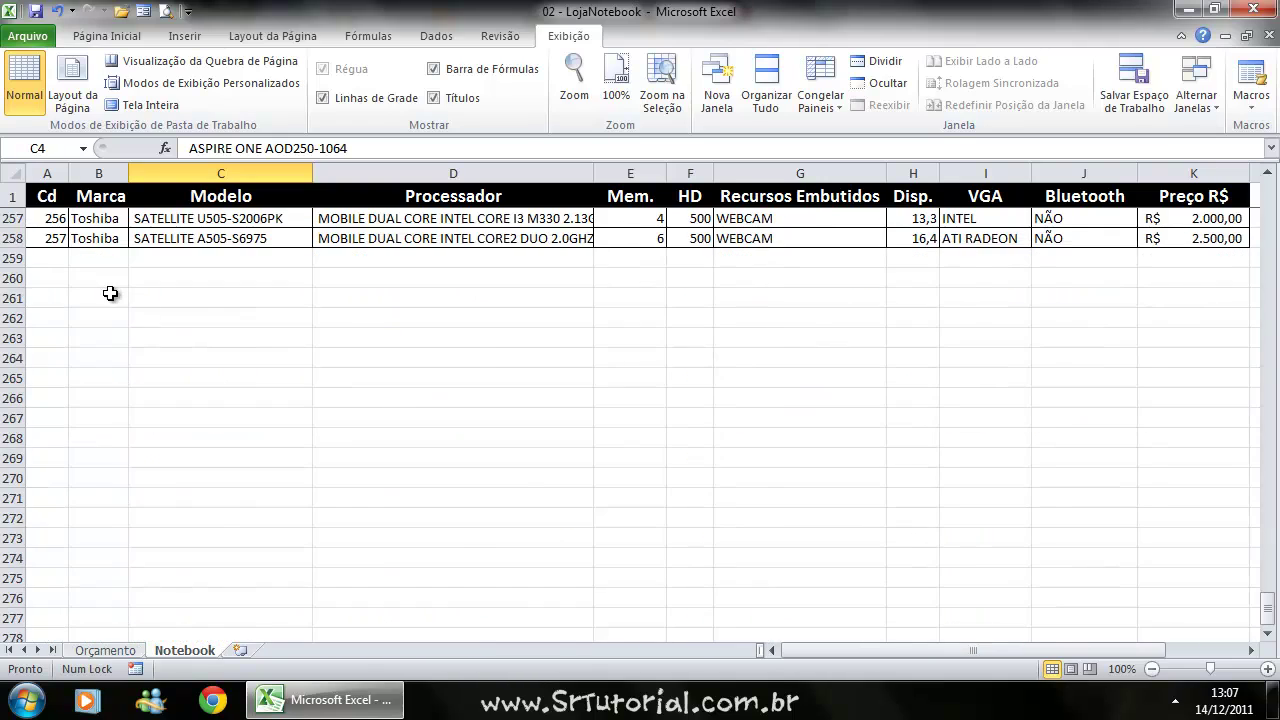
{"action": "scroll", "coordinate": [110, 293], "scroll_direction": "up", "scroll_amount": 20}
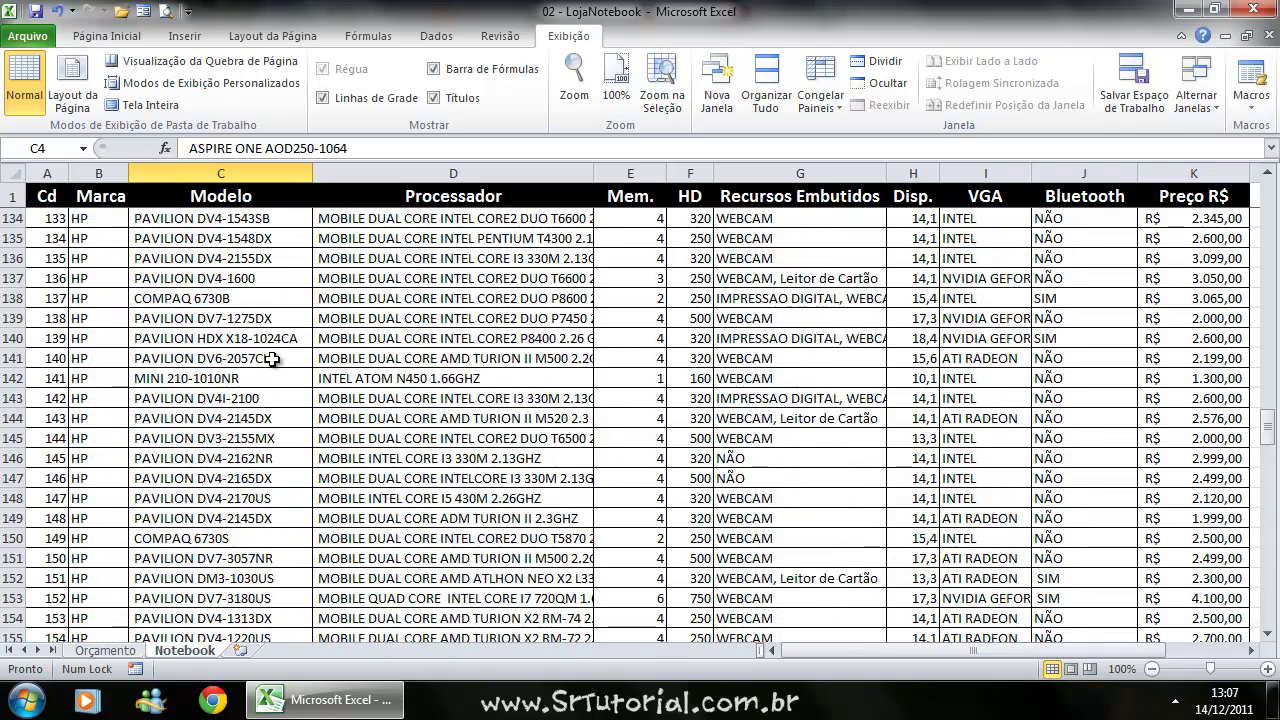
{"action": "scroll", "coordinate": [272, 360], "scroll_direction": "up", "scroll_amount": 20}
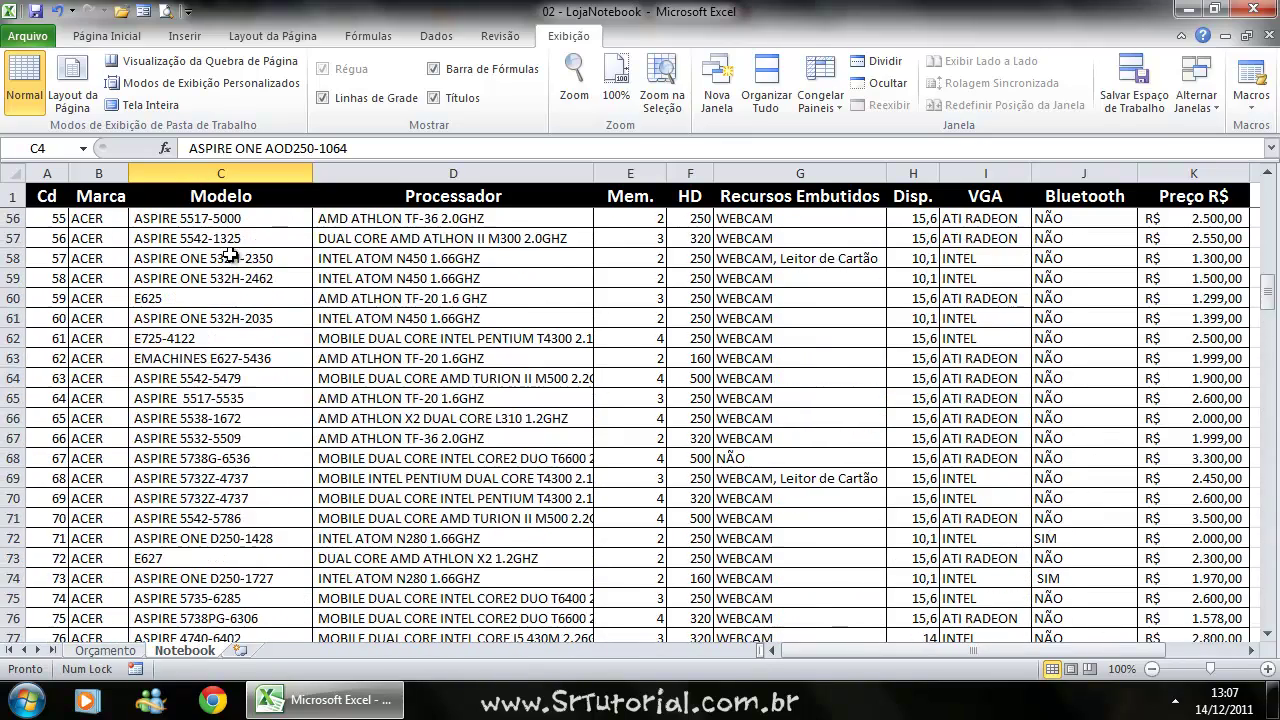
{"action": "scroll", "coordinate": [231, 255], "scroll_direction": "up", "scroll_amount": 15}
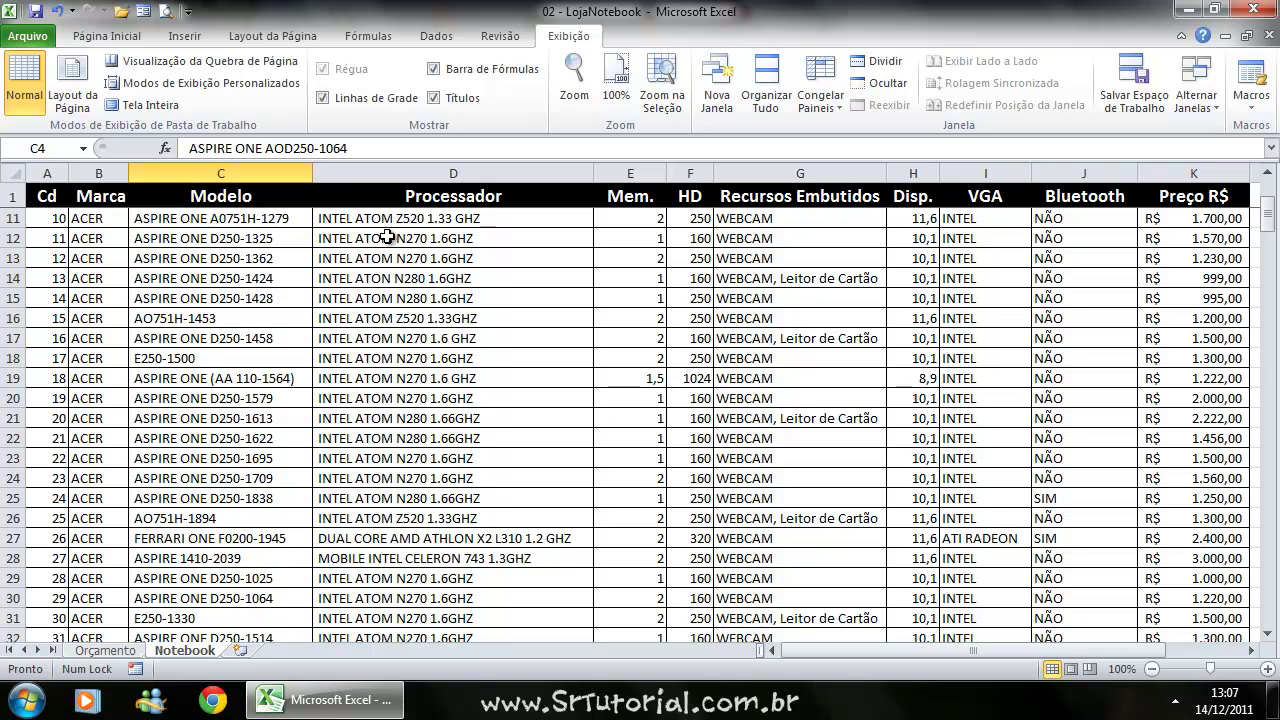
Replace the frozen header row with Congelar Primeira Coluna so Cd stays fixed.
{"action": "left_click", "coordinate": [819, 100]}
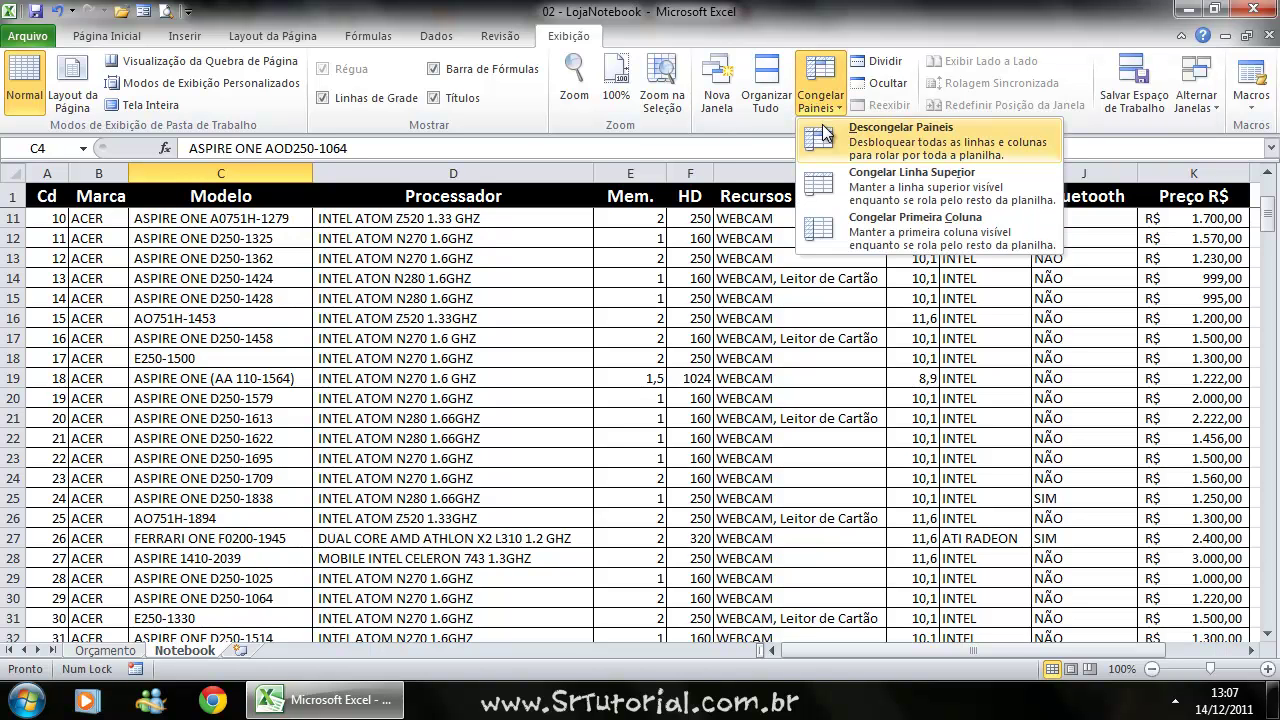
{"action": "left_click", "coordinate": [930, 143]}
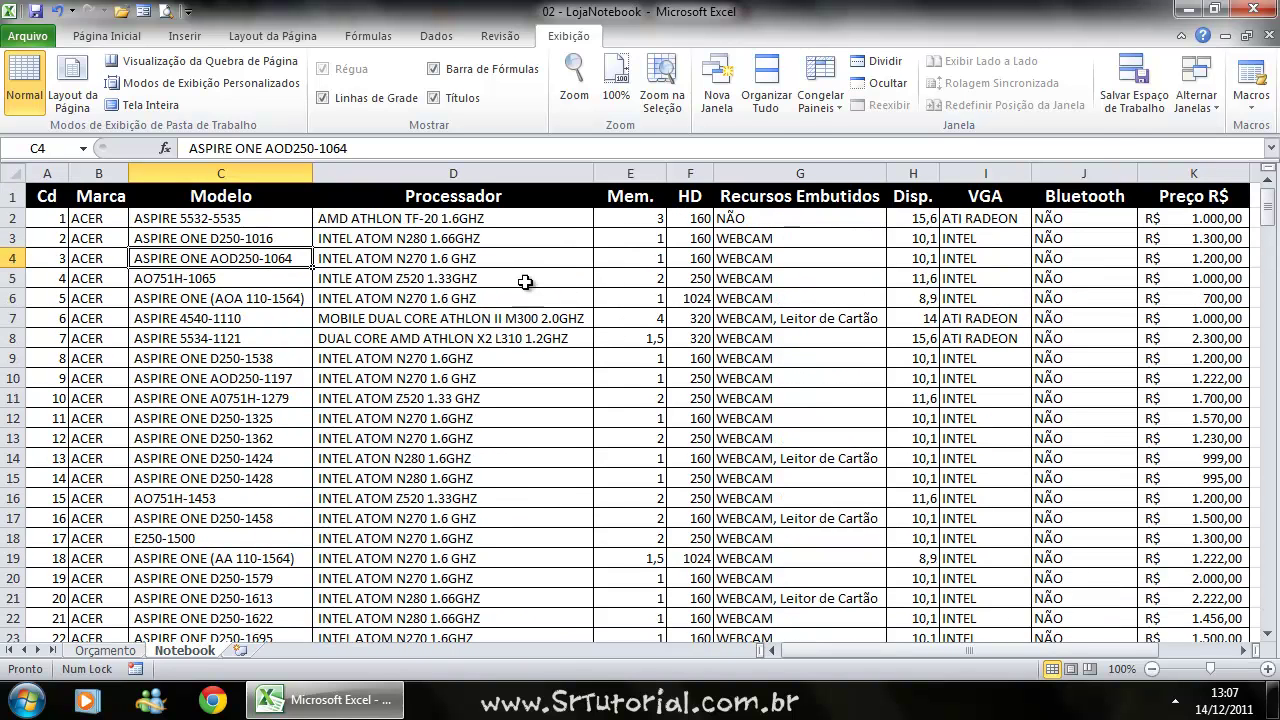
{"action": "left_click", "coordinate": [821, 96]}
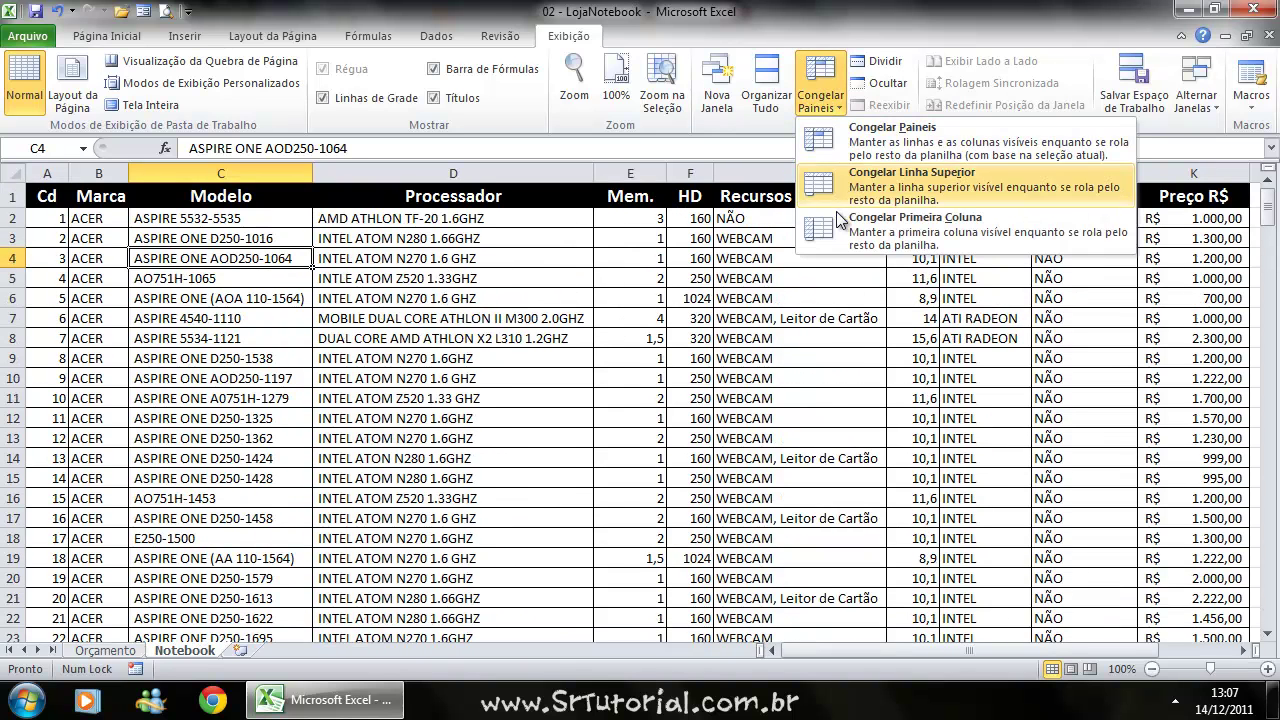
{"action": "left_click", "coordinate": [906, 223]}
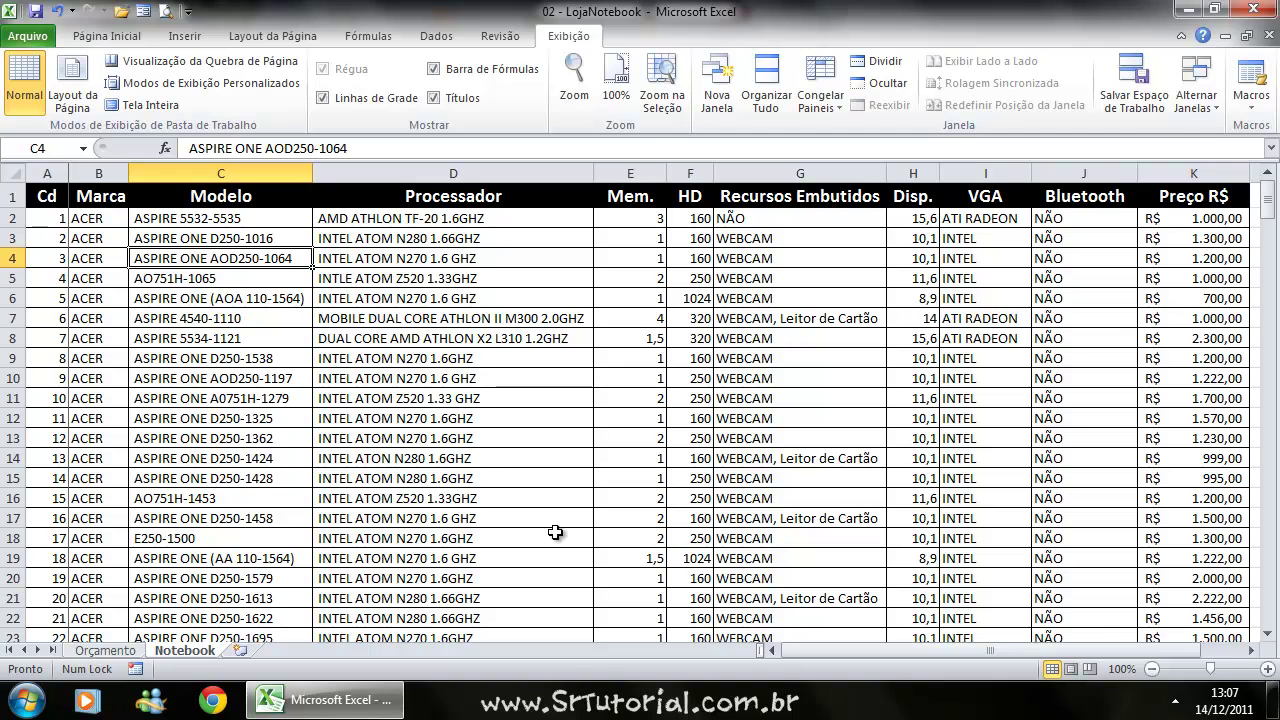
Scroll sideways through the Notebook columns to confirm Cd stays in view.
{"action": "left_click", "coordinate": [1250, 650]}
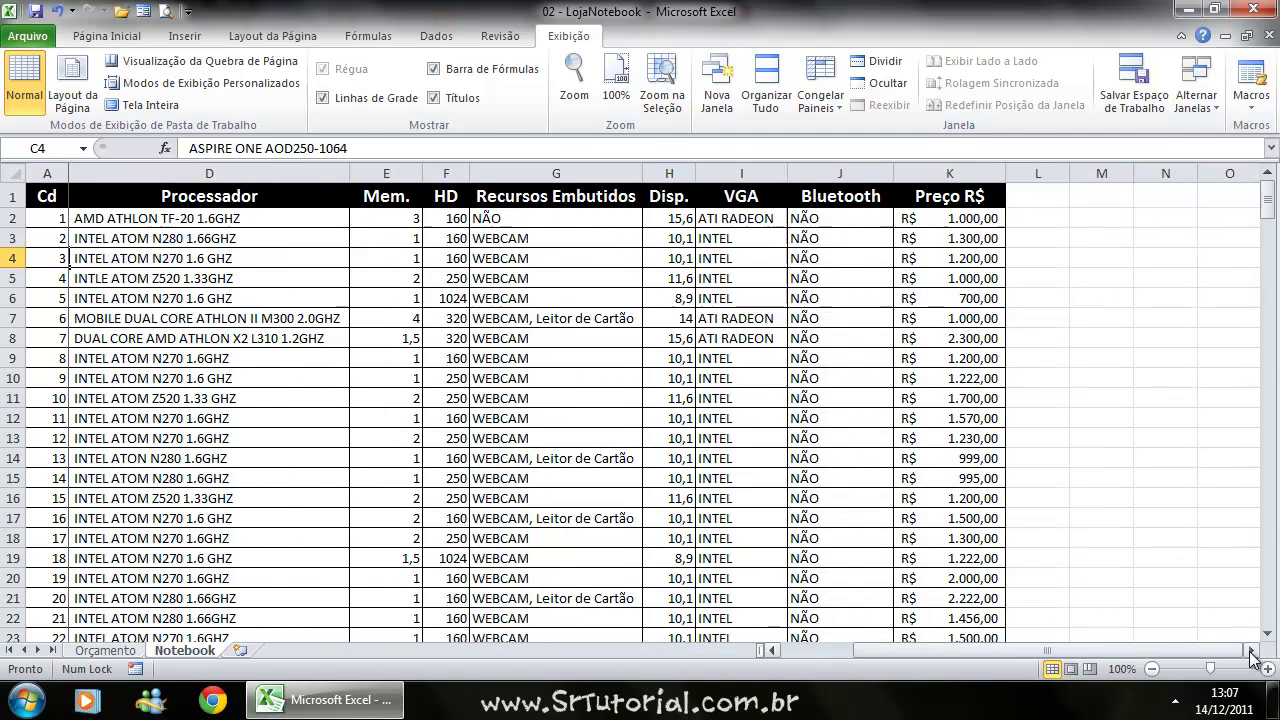
{"action": "left_click", "coordinate": [1250, 650]}
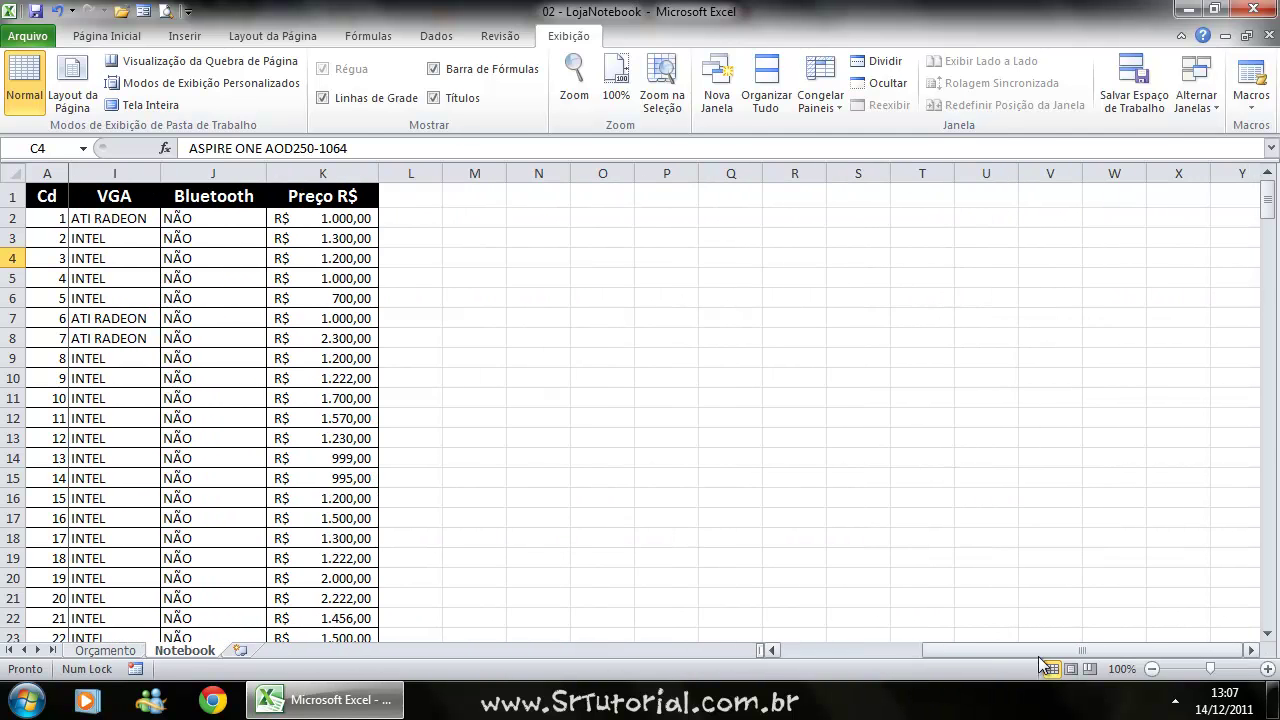
{"action": "left_click", "coordinate": [775, 652]}
{"action": "left_click", "coordinate": [775, 652]}
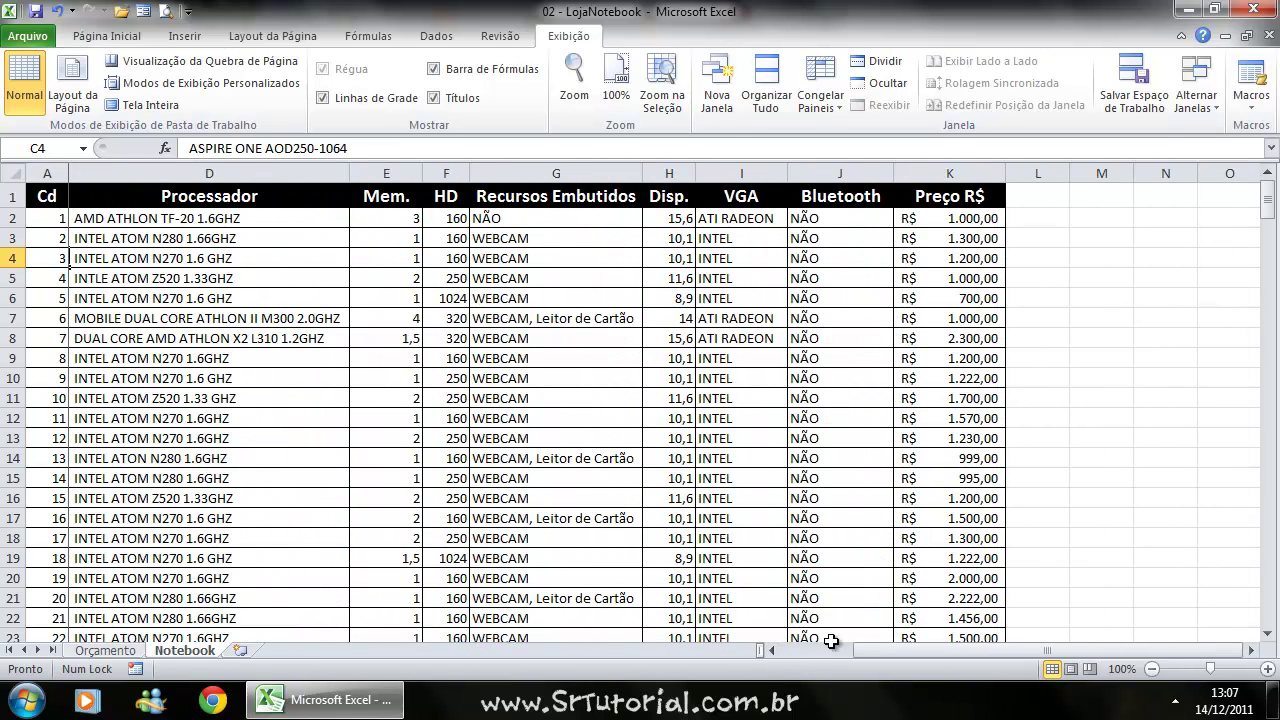
{"action": "left_click", "coordinate": [776, 650]}
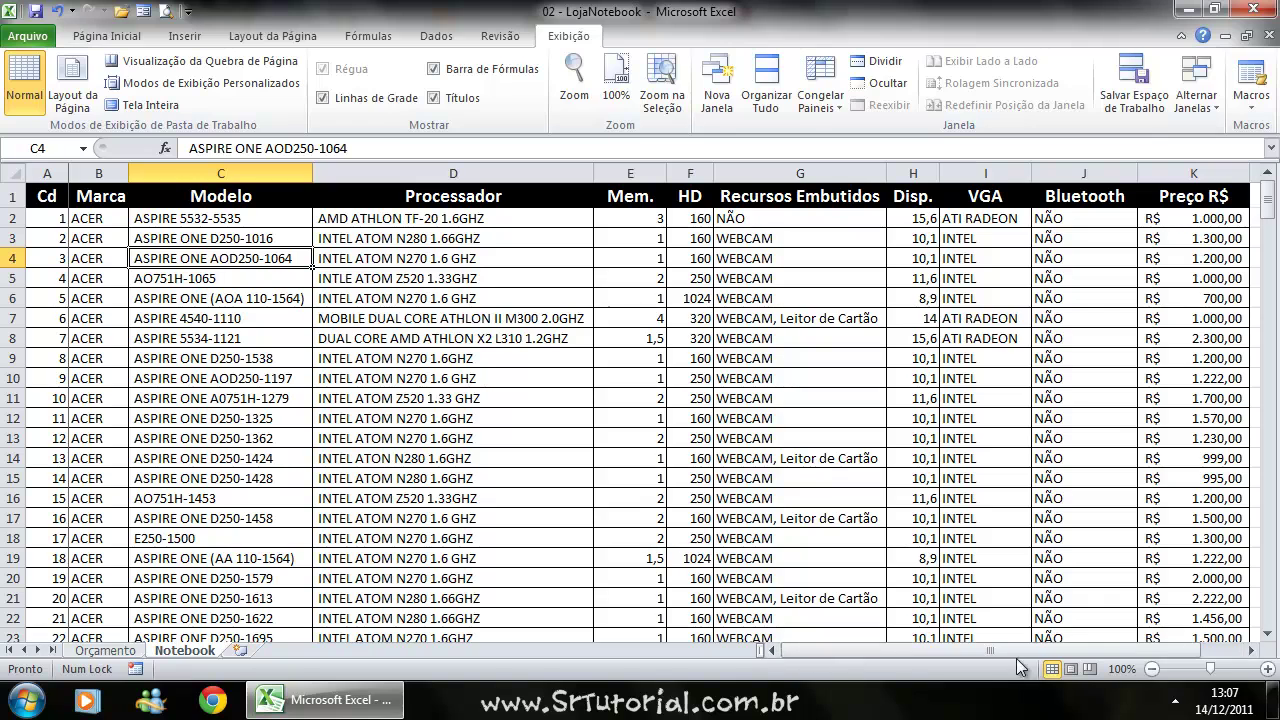
{"action": "left_click", "coordinate": [1251, 651]}
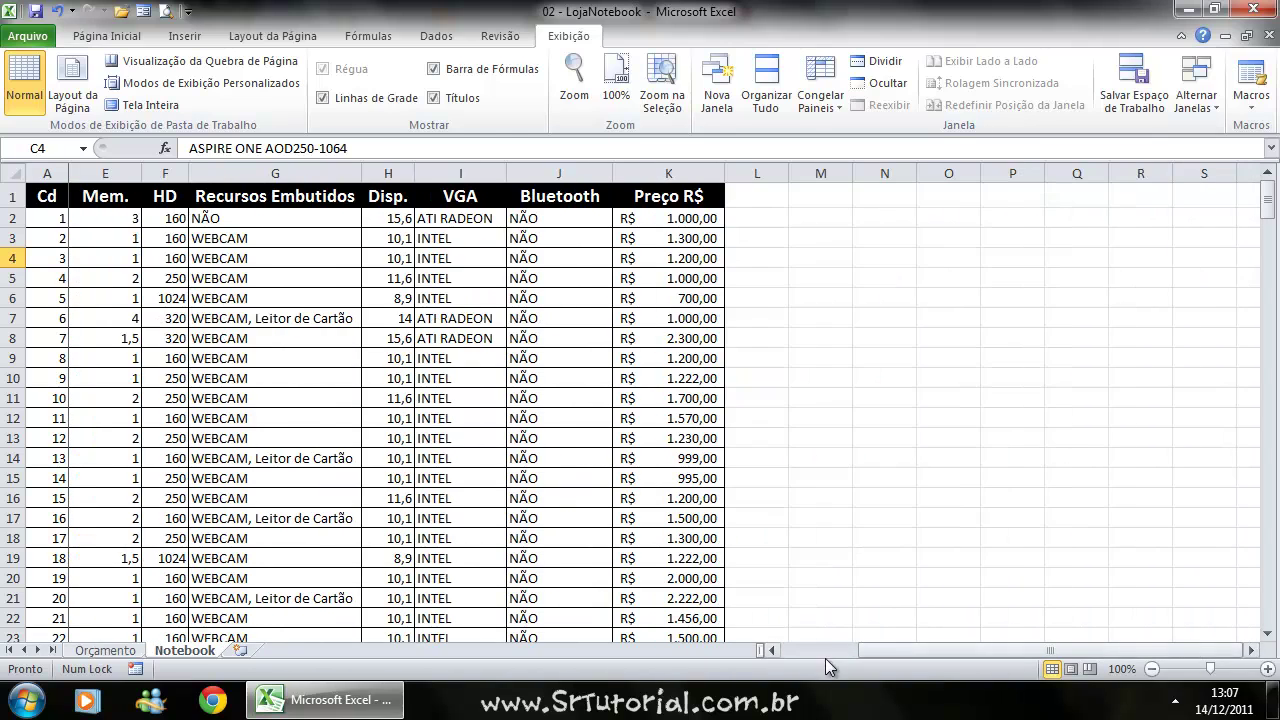
{"action": "left_click", "coordinate": [771, 650]}
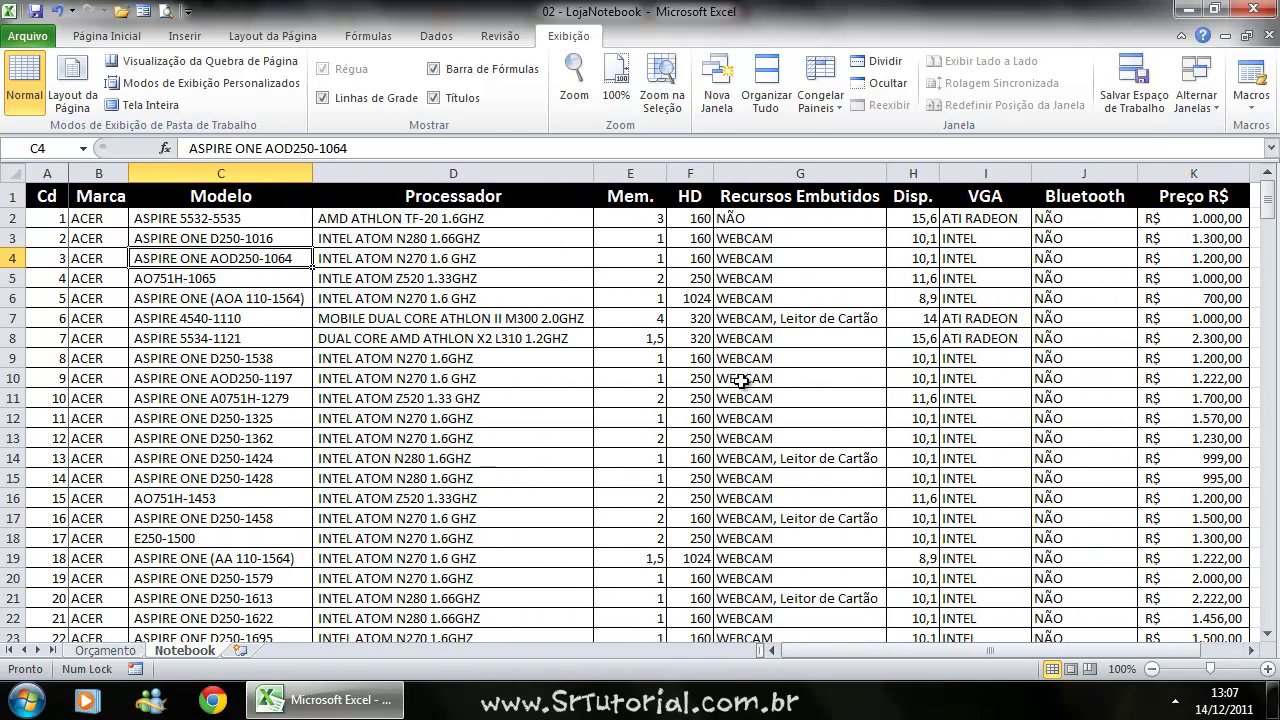
{"action": "left_click", "coordinate": [821, 88]}
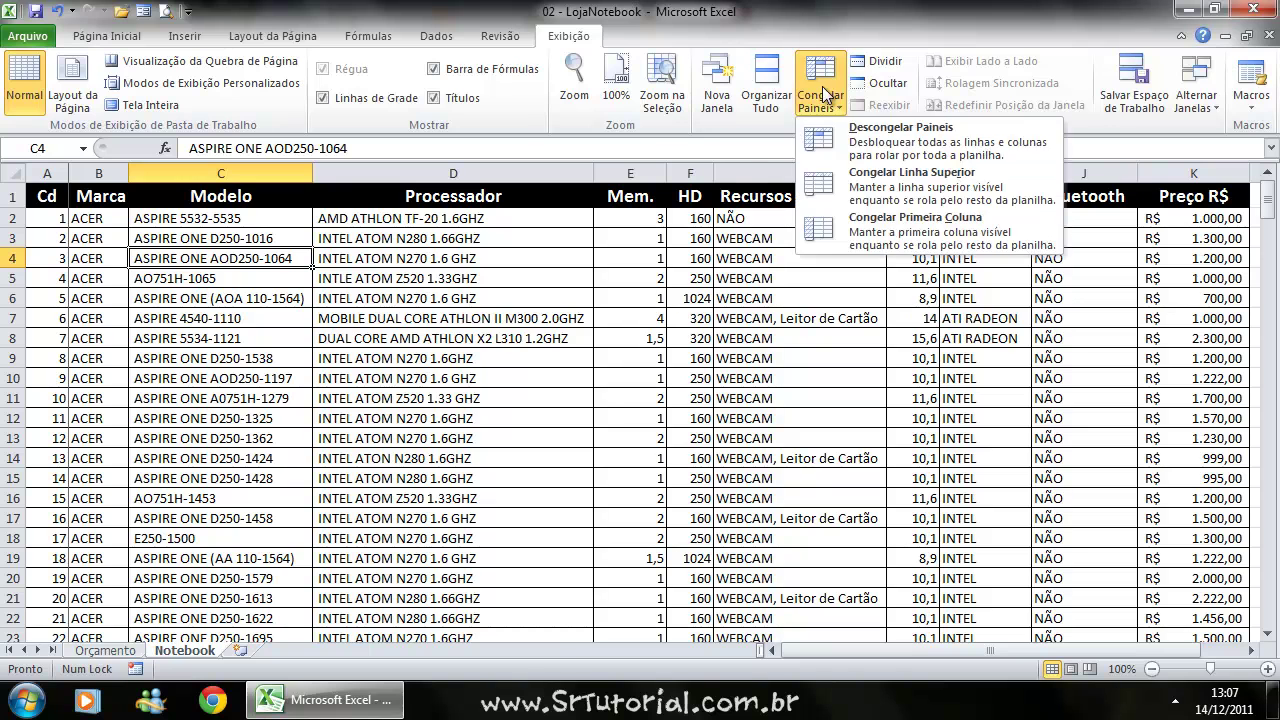
Unfreeze the Cd column with Descongelar Painéis and scroll right to confirm it moves.
{"action": "left_click", "coordinate": [853, 143]}
{"action": "left_click", "coordinate": [1241, 650]}
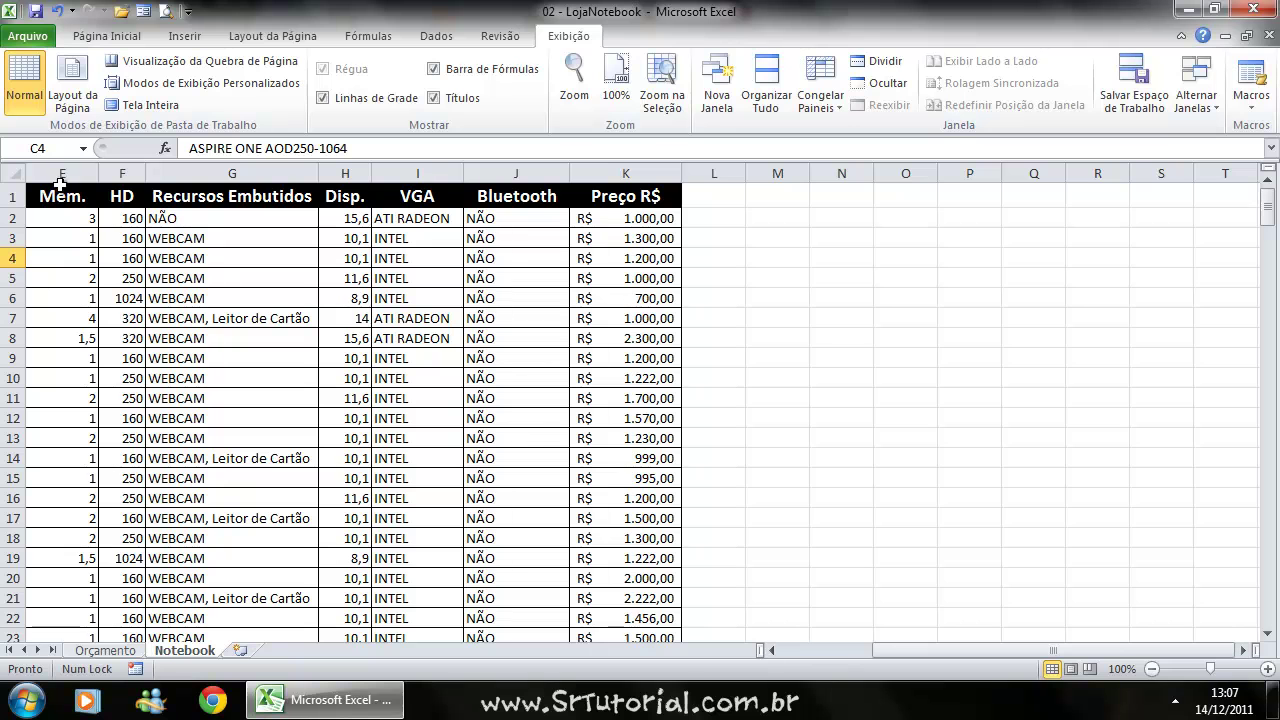
{"action": "left_click", "coordinate": [1244, 652]}
{"action": "left_click", "coordinate": [1244, 652]}
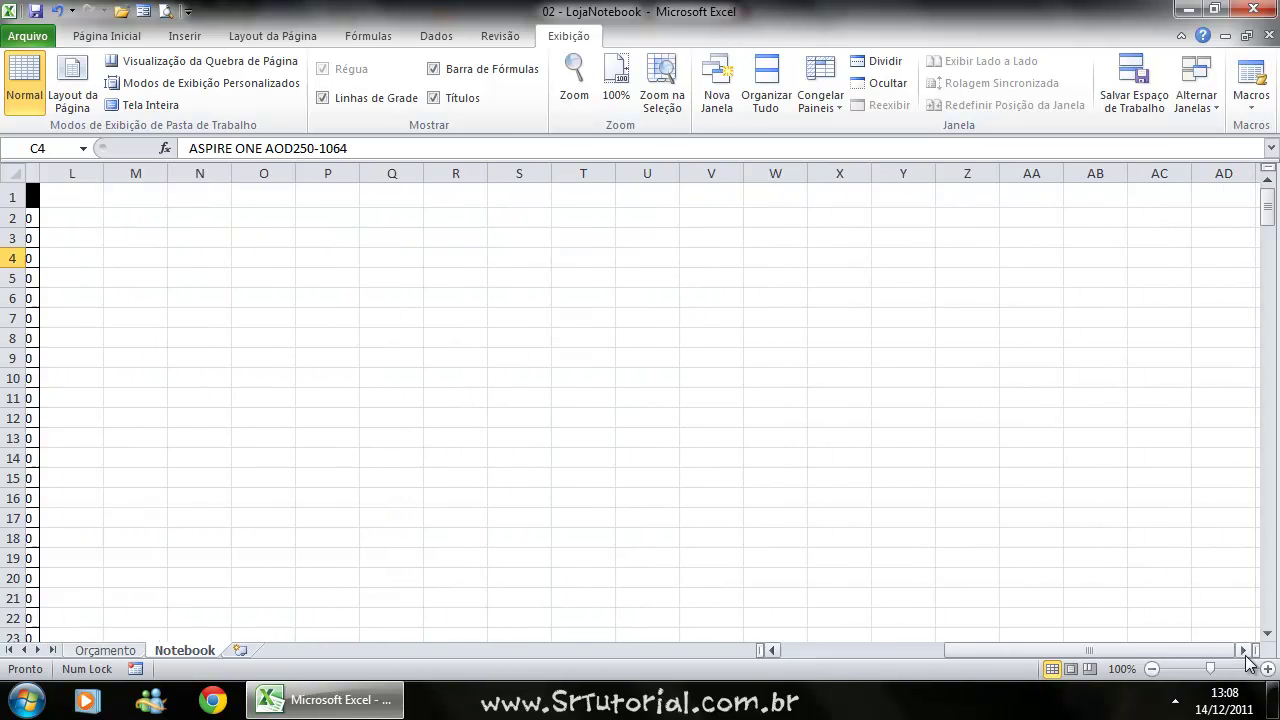
{"action": "left_click", "coordinate": [770, 652]}
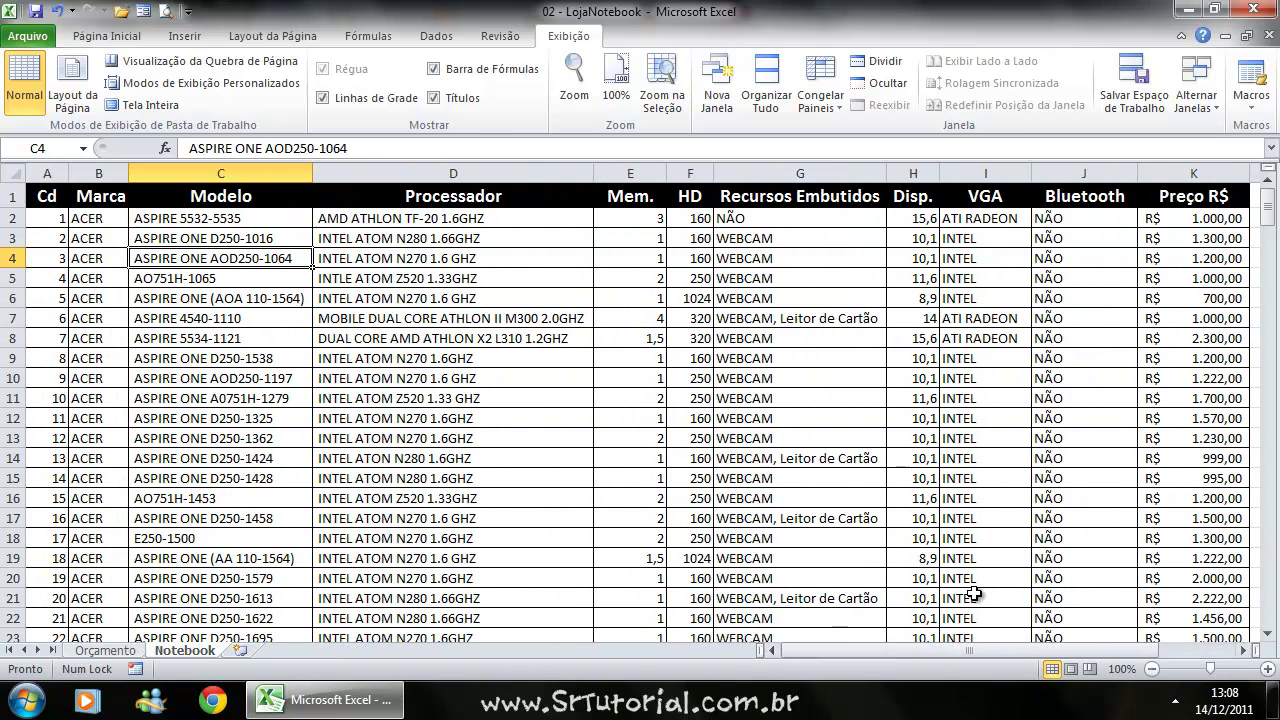
Select cell C4 as the new freeze point.
{"action": "left_click", "coordinate": [290, 362]}
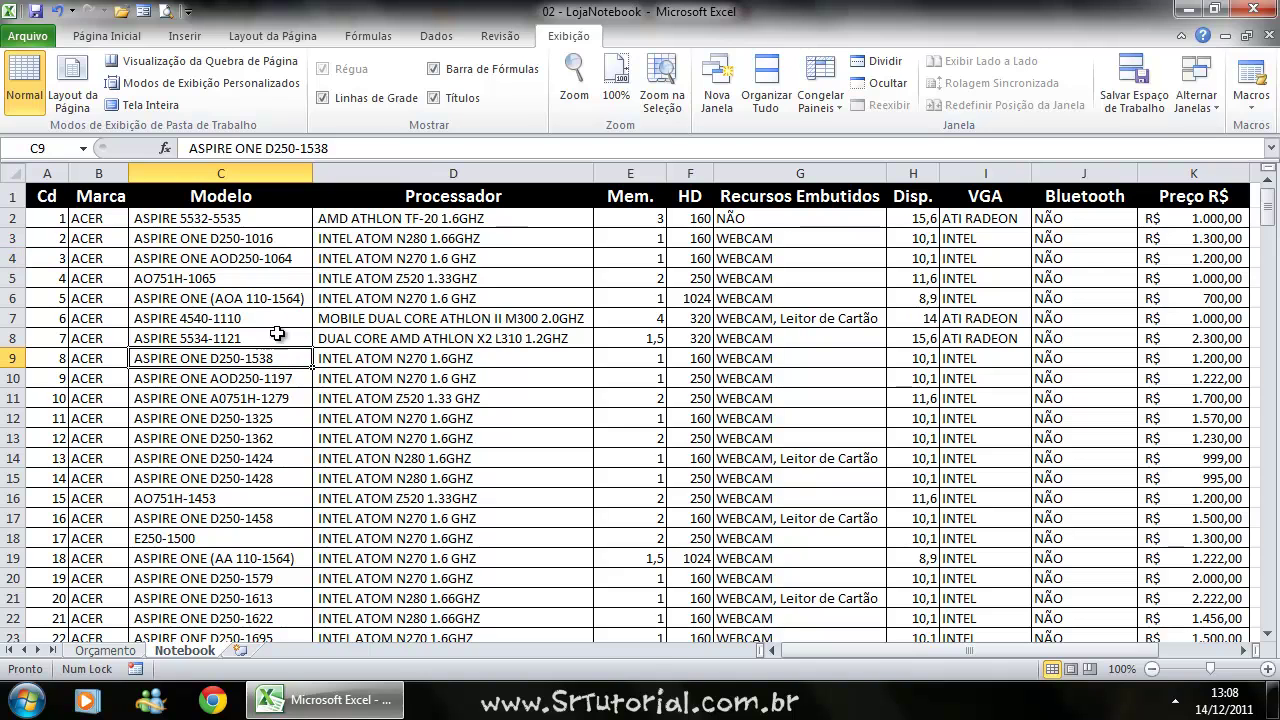
{"action": "left_click", "coordinate": [160, 258]}
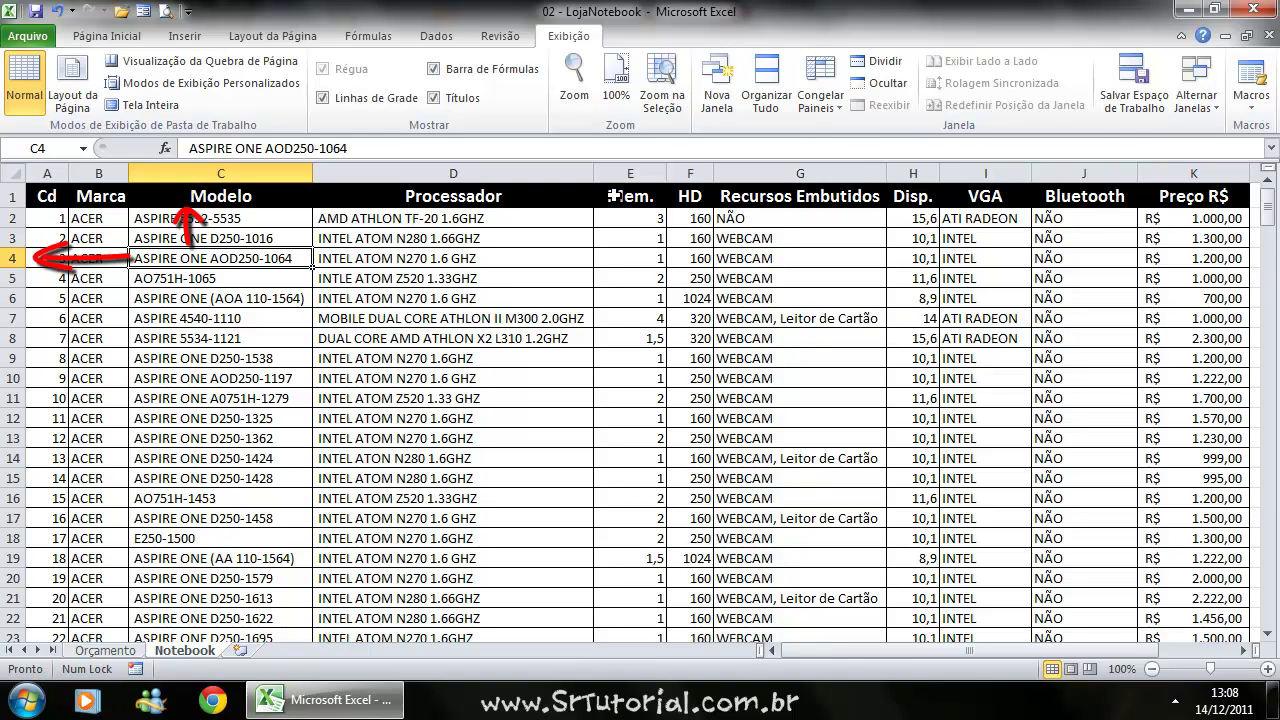
{"action": "left_click", "coordinate": [822, 100]}
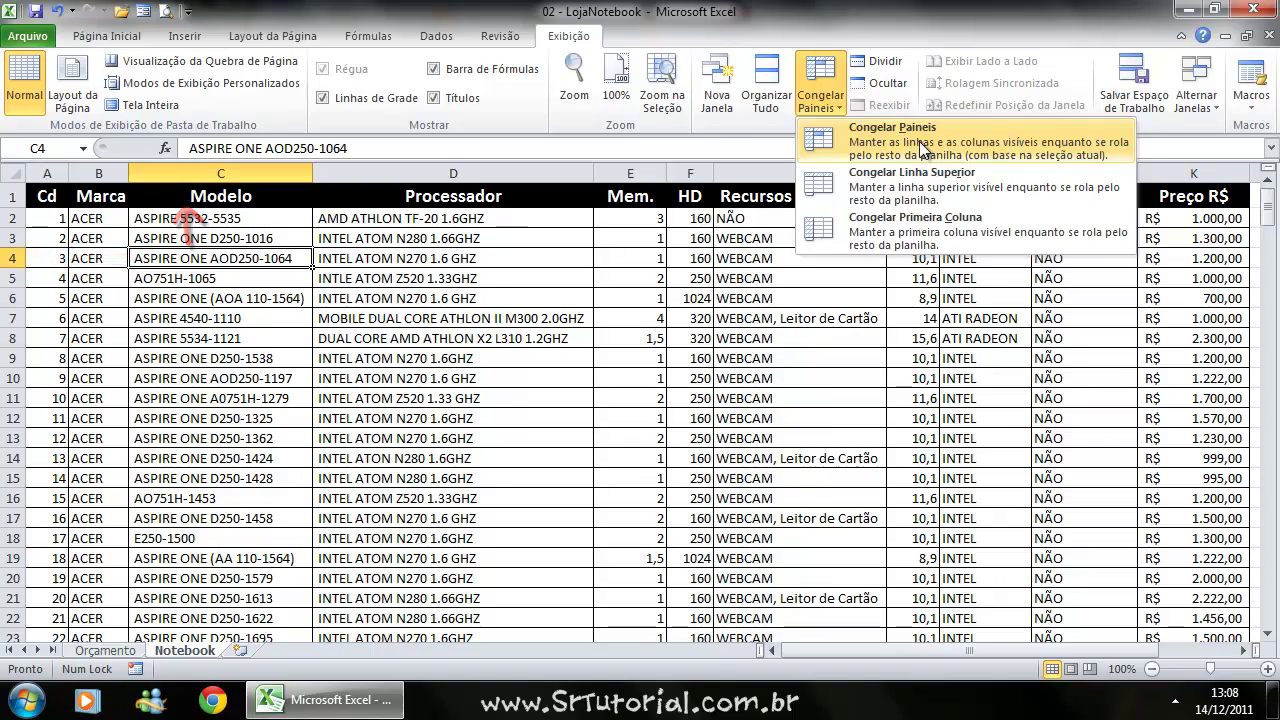
Freeze panes at C4, fixing rows 1–3 and columns A–B, and scroll to test.
{"action": "left_click", "coordinate": [914, 133]}
{"action": "scroll", "coordinate": [349, 362], "scroll_direction": "down", "scroll_amount": 2}
{"action": "scroll", "coordinate": [351, 362], "scroll_direction": "down", "scroll_amount": 5}
{"action": "scroll", "coordinate": [356, 361], "scroll_direction": "up", "scroll_amount": 5}
{"action": "scroll", "coordinate": [357, 355], "scroll_direction": "down", "scroll_amount": 6}
{"action": "scroll", "coordinate": [362, 344], "scroll_direction": "up", "scroll_amount": 7}
{"action": "scroll", "coordinate": [365, 338], "scroll_direction": "down", "scroll_amount": 7}
{"action": "scroll", "coordinate": [365, 338], "scroll_direction": "up", "scroll_amount": 8}
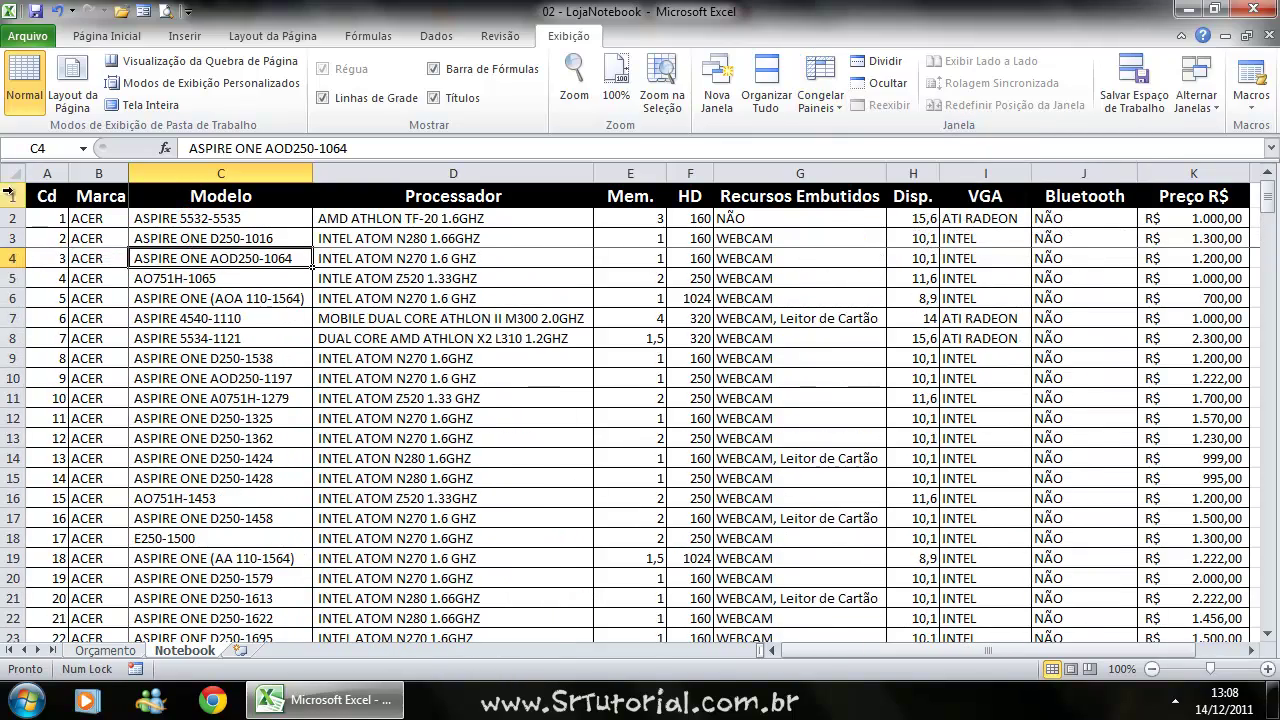
{"action": "scroll", "coordinate": [200, 255], "scroll_direction": "down", "scroll_amount": 20}
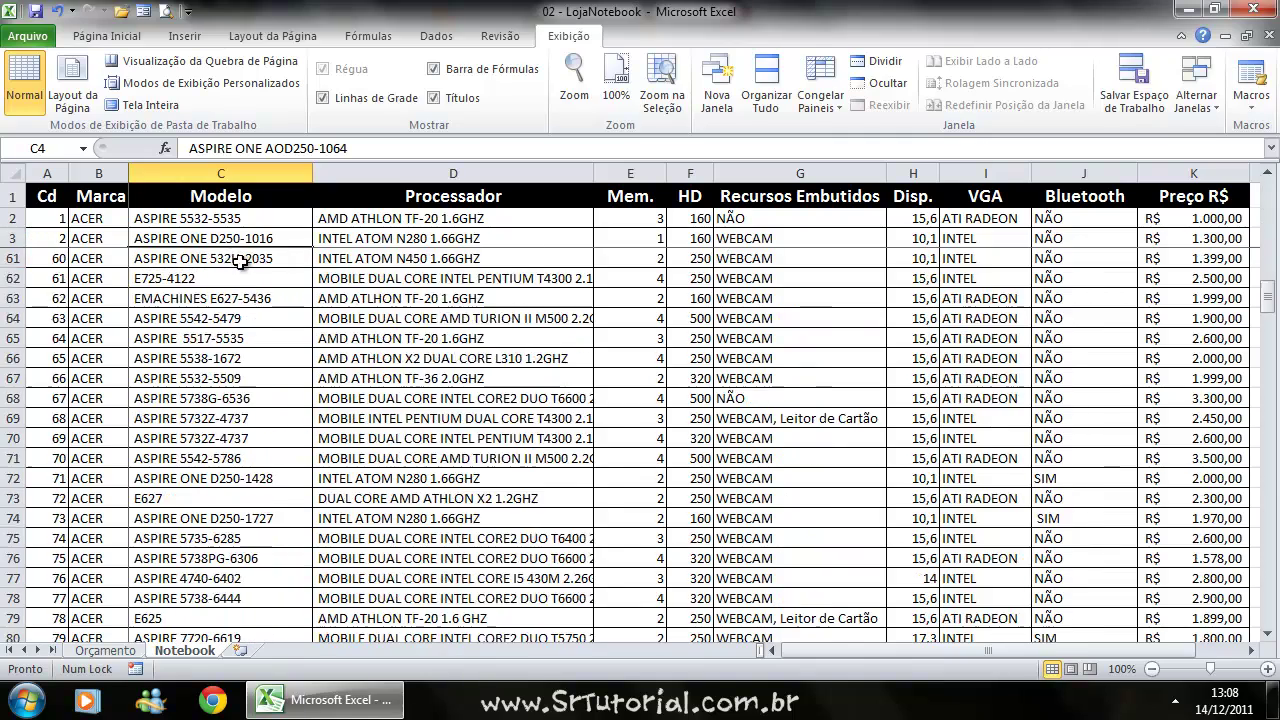
{"action": "scroll", "coordinate": [250, 270], "scroll_direction": "down", "scroll_amount": 20}
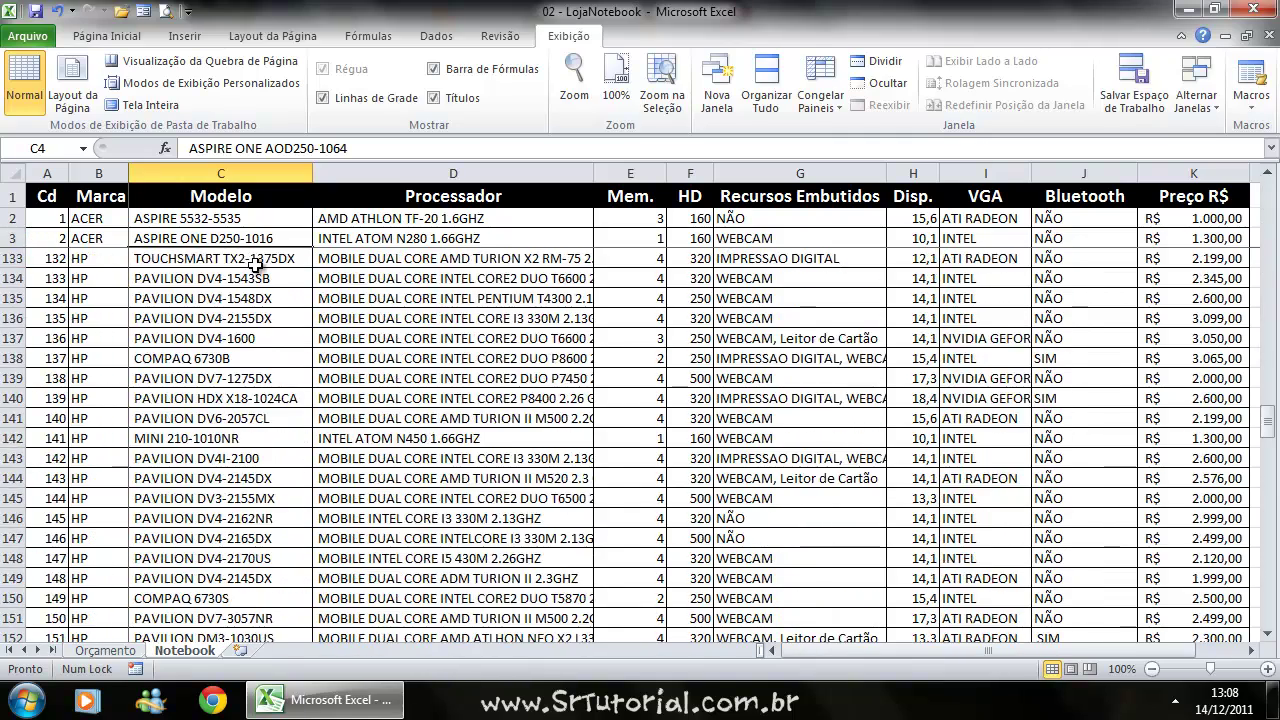
{"action": "scroll", "coordinate": [255, 260], "scroll_direction": "up", "scroll_amount": 14}
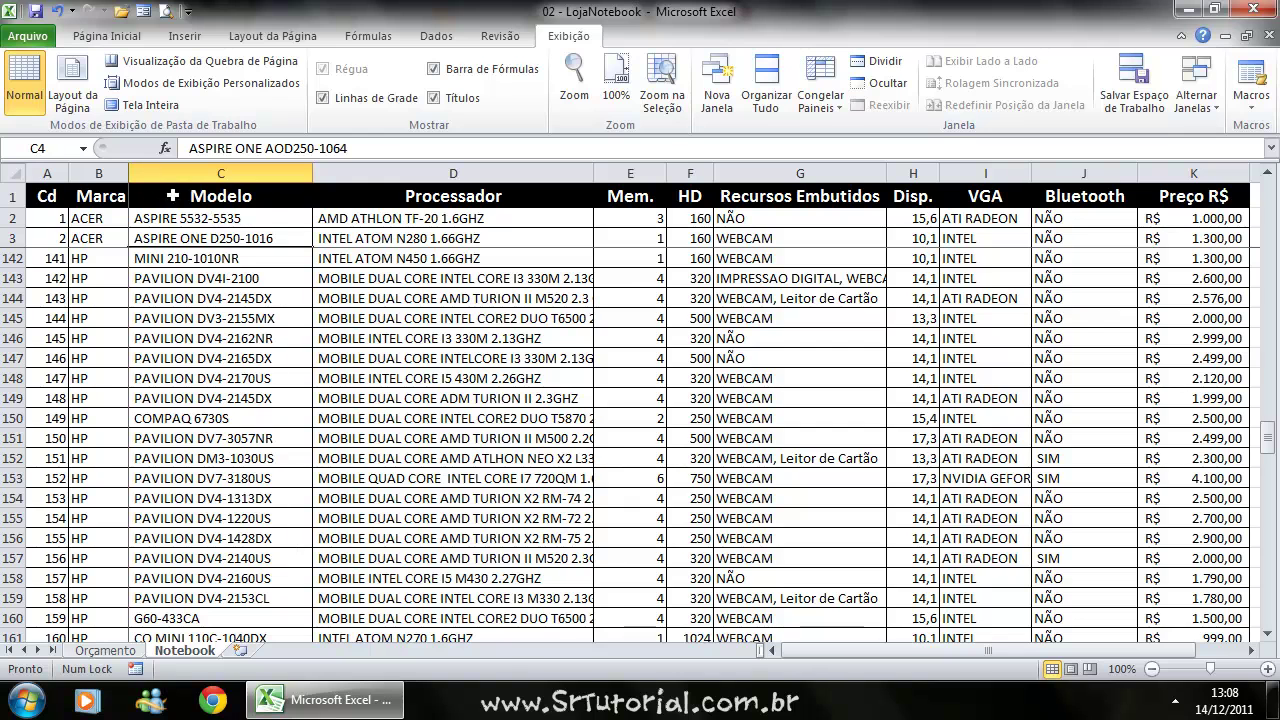
Select A2:D2, A3:D3 and C1 in the frozen rows and scroll vertically.
{"action": "left_click_drag", "start_coordinate": [57, 217], "coordinate": [320, 219]}
{"action": "left_click_drag", "start_coordinate": [57, 240], "coordinate": [320, 237]}
{"action": "left_click", "coordinate": [158, 197]}
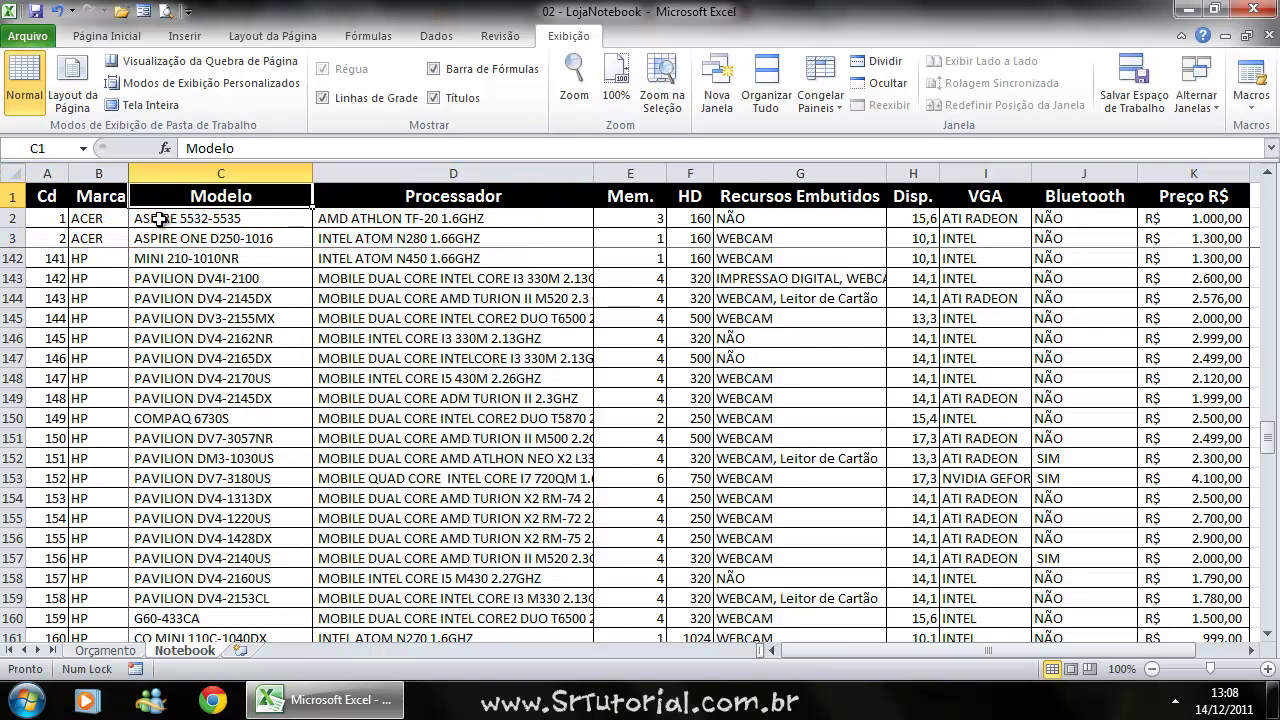
{"action": "scroll", "coordinate": [186, 222], "scroll_direction": "down", "scroll_amount": 12}
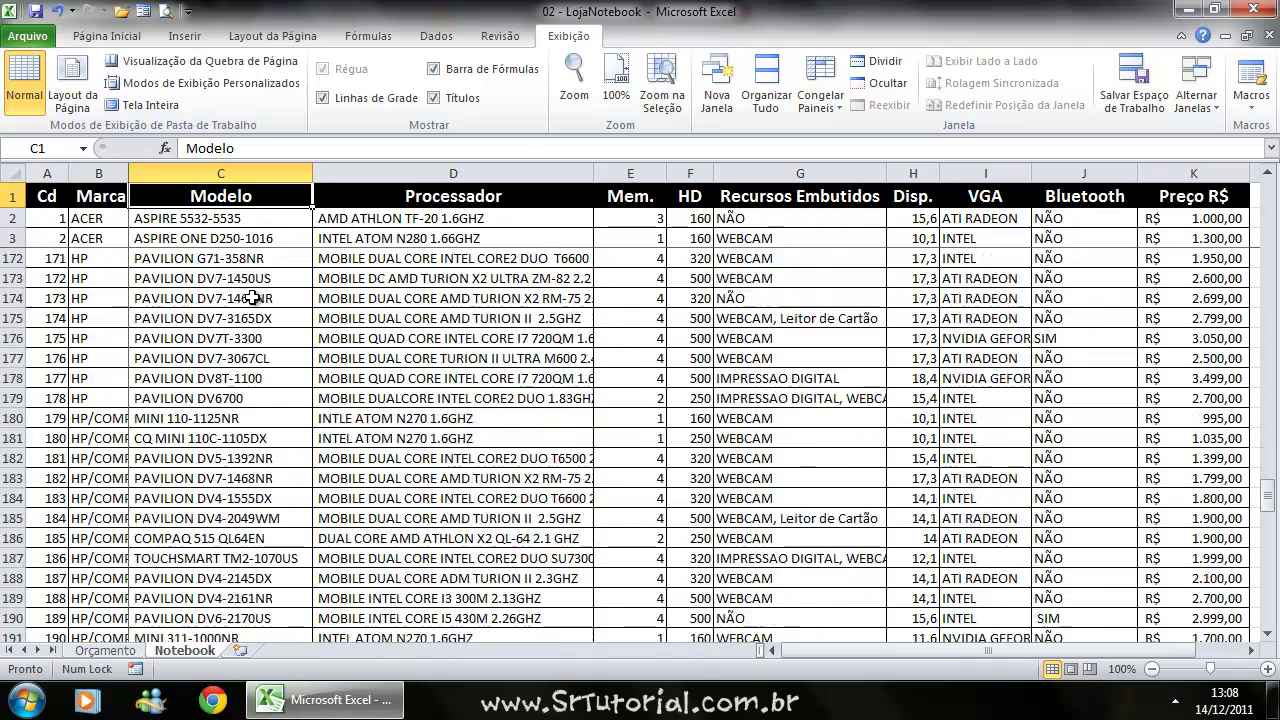
{"action": "scroll", "coordinate": [257, 286], "scroll_direction": "down", "scroll_amount": 1}
{"action": "scroll", "coordinate": [350, 380], "scroll_direction": "up", "scroll_amount": 7}
{"action": "scroll", "coordinate": [560, 457], "scroll_direction": "down", "scroll_amount": 6}
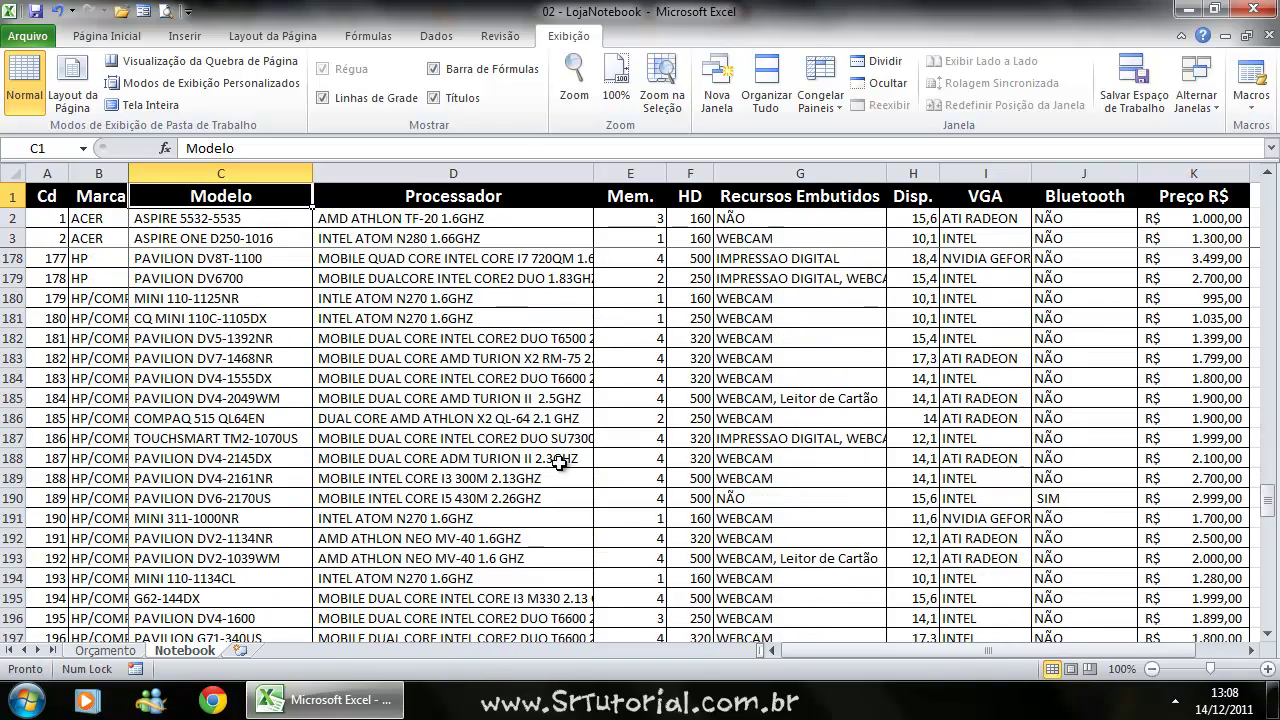
Scroll sideways to check columns A–B stay fixed beside VGA, Bluetooth and Preço.
{"action": "left_click", "coordinate": [1251, 650]}
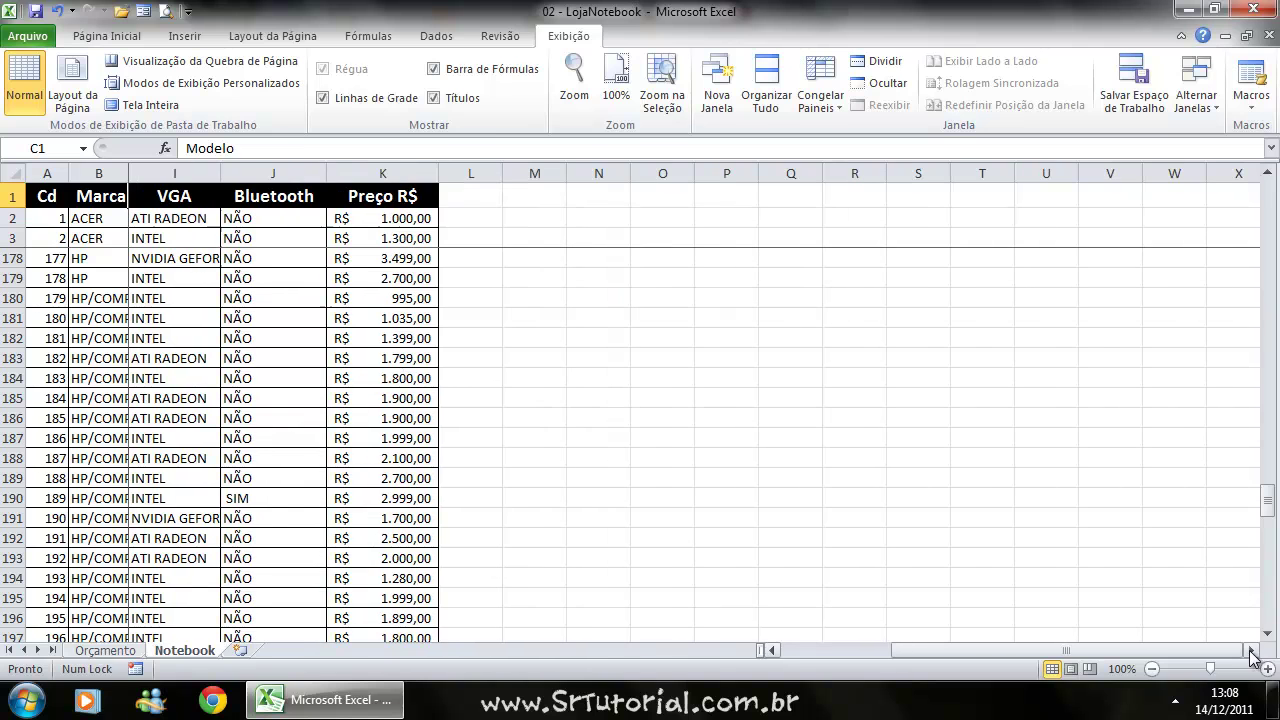
{"action": "left_click", "coordinate": [184, 258]}
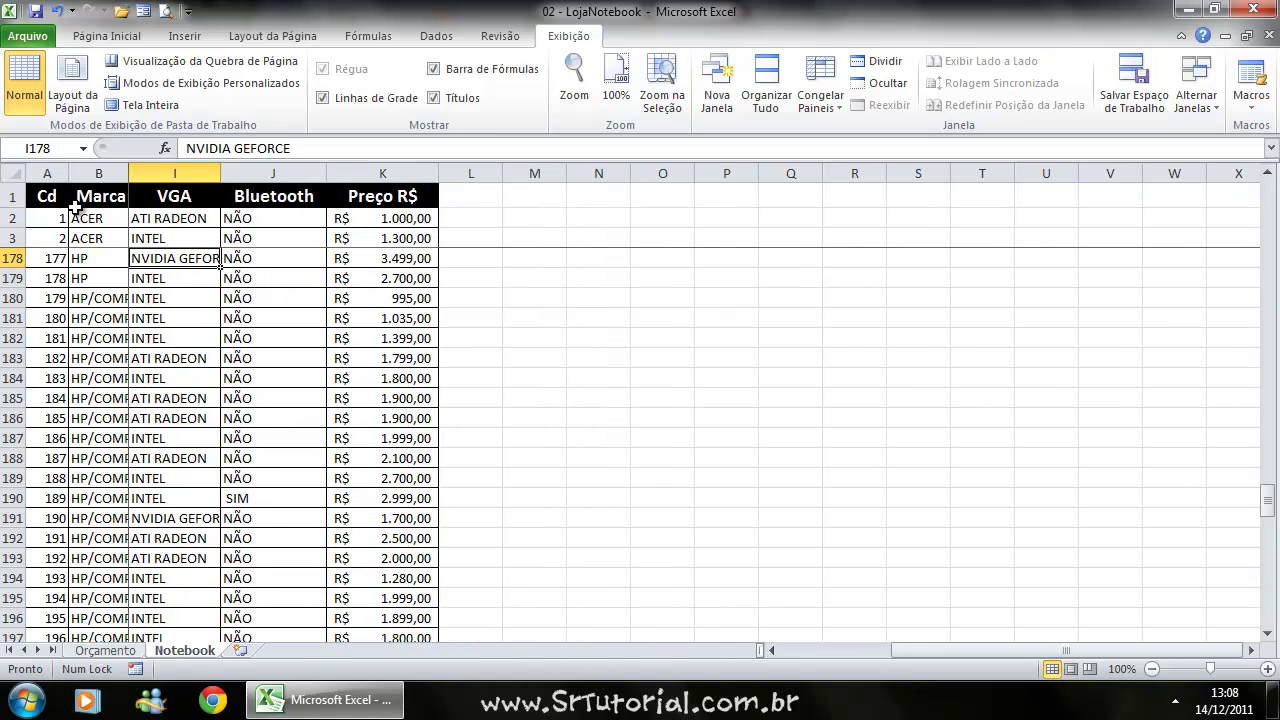
{"action": "left_click", "coordinate": [774, 650]}
{"action": "left_click", "coordinate": [775, 650]}
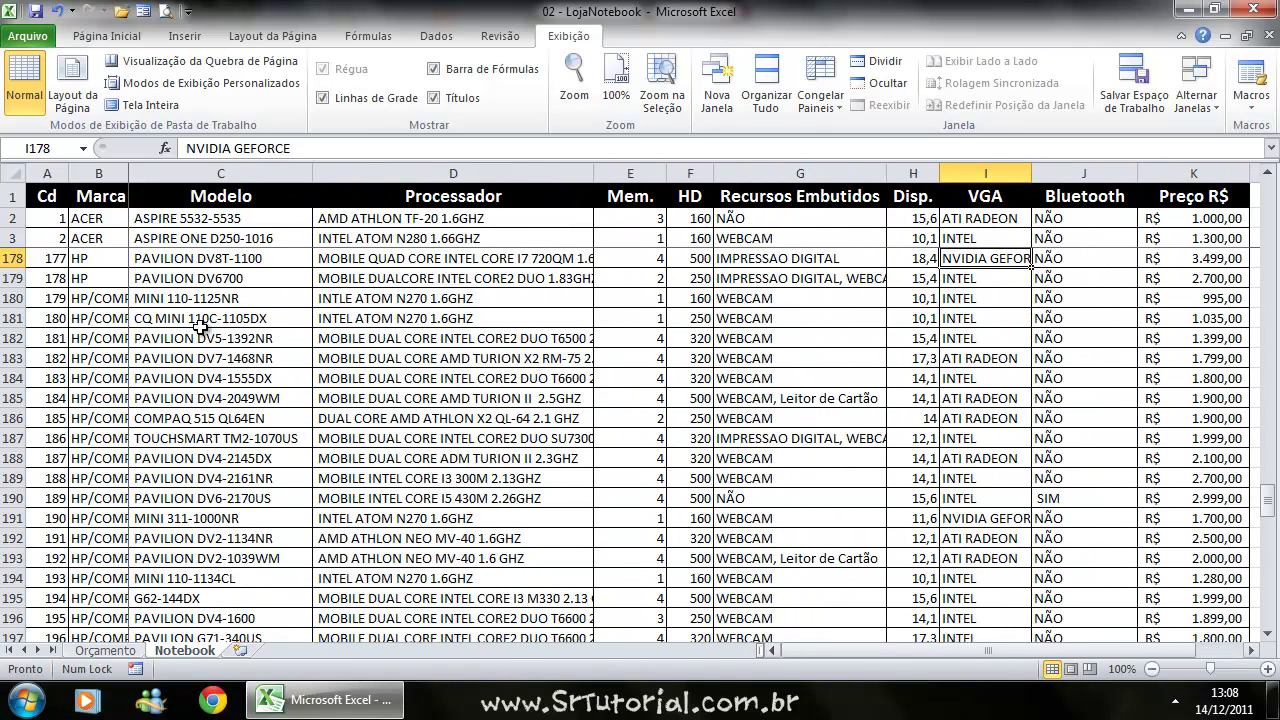
{"action": "left_click", "coordinate": [184, 255]}
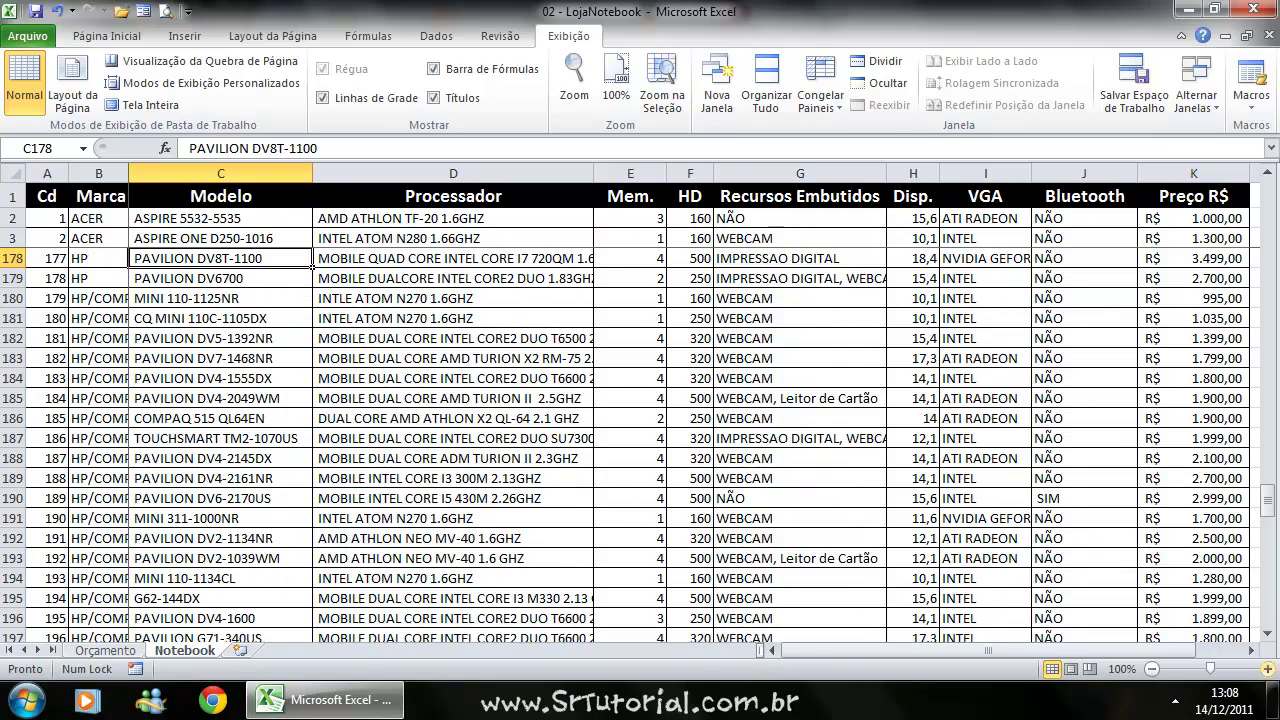
{"action": "left_click", "coordinate": [1252, 650]}
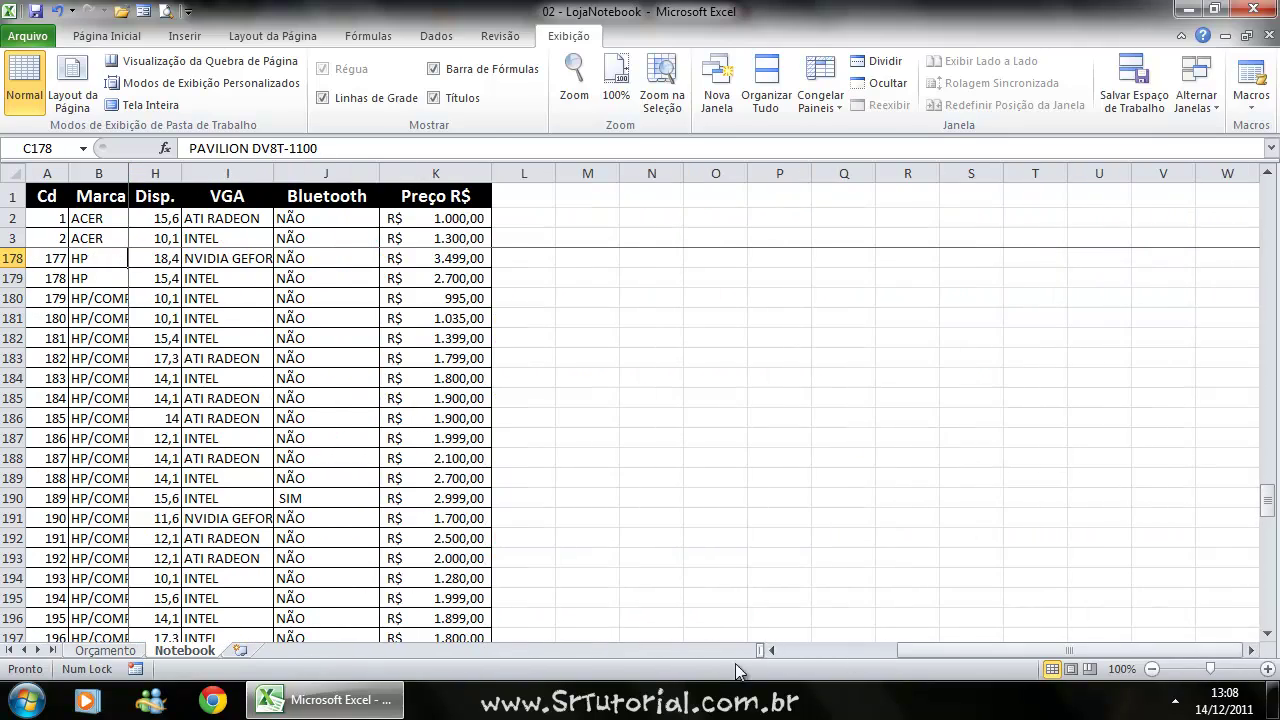
{"action": "left_click", "coordinate": [771, 650]}
{"action": "left_click", "coordinate": [771, 650]}
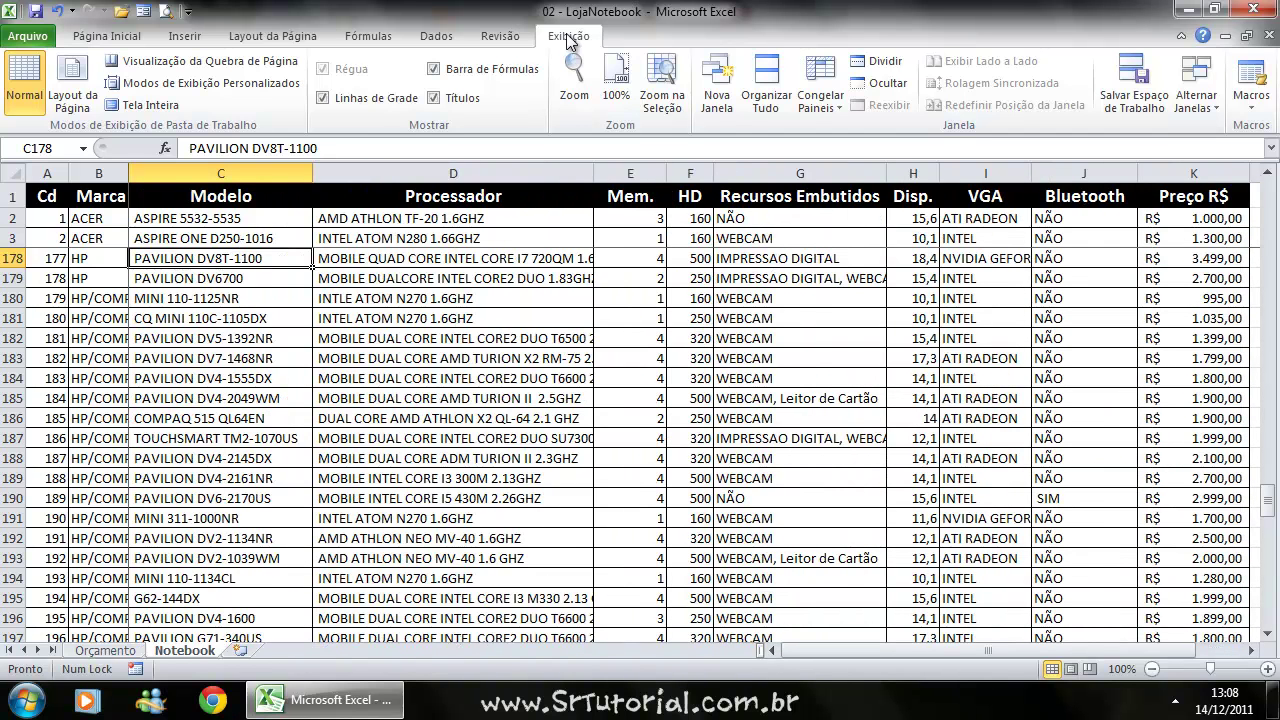
Unfreeze all panes and switch to the Orçamento sheet.
{"action": "left_click", "coordinate": [826, 102]}
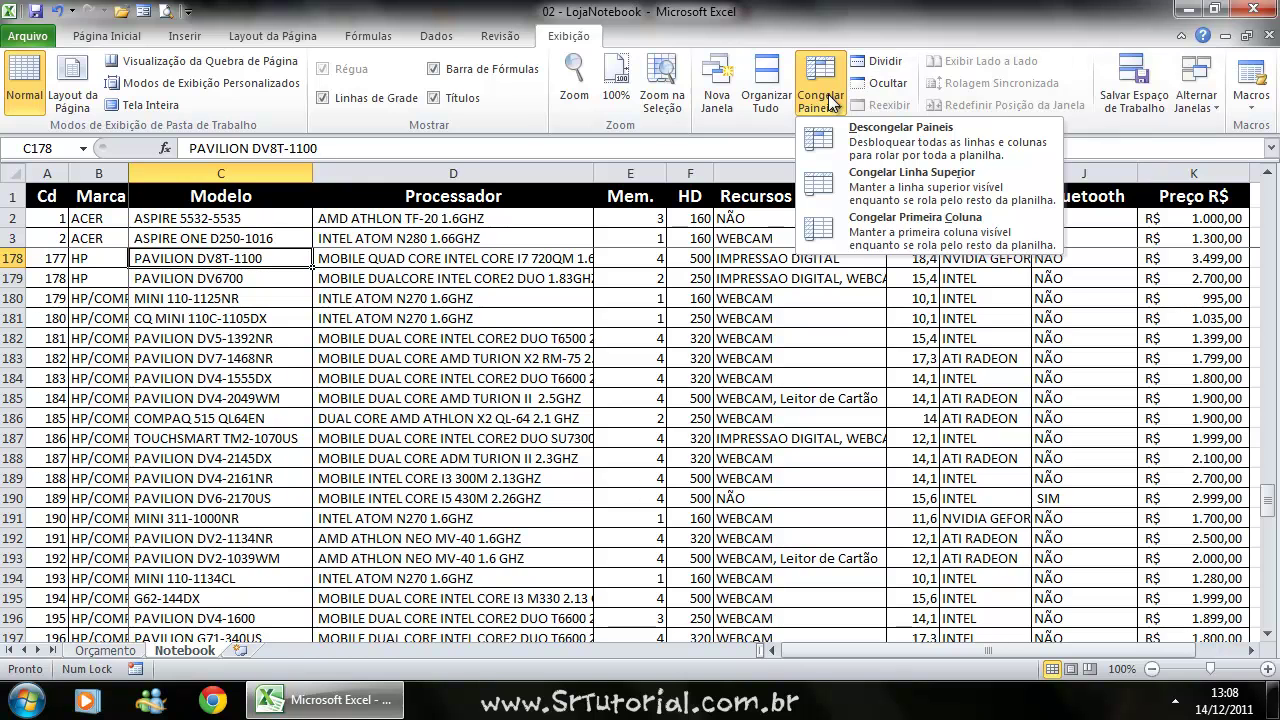
{"action": "left_click", "coordinate": [884, 143]}
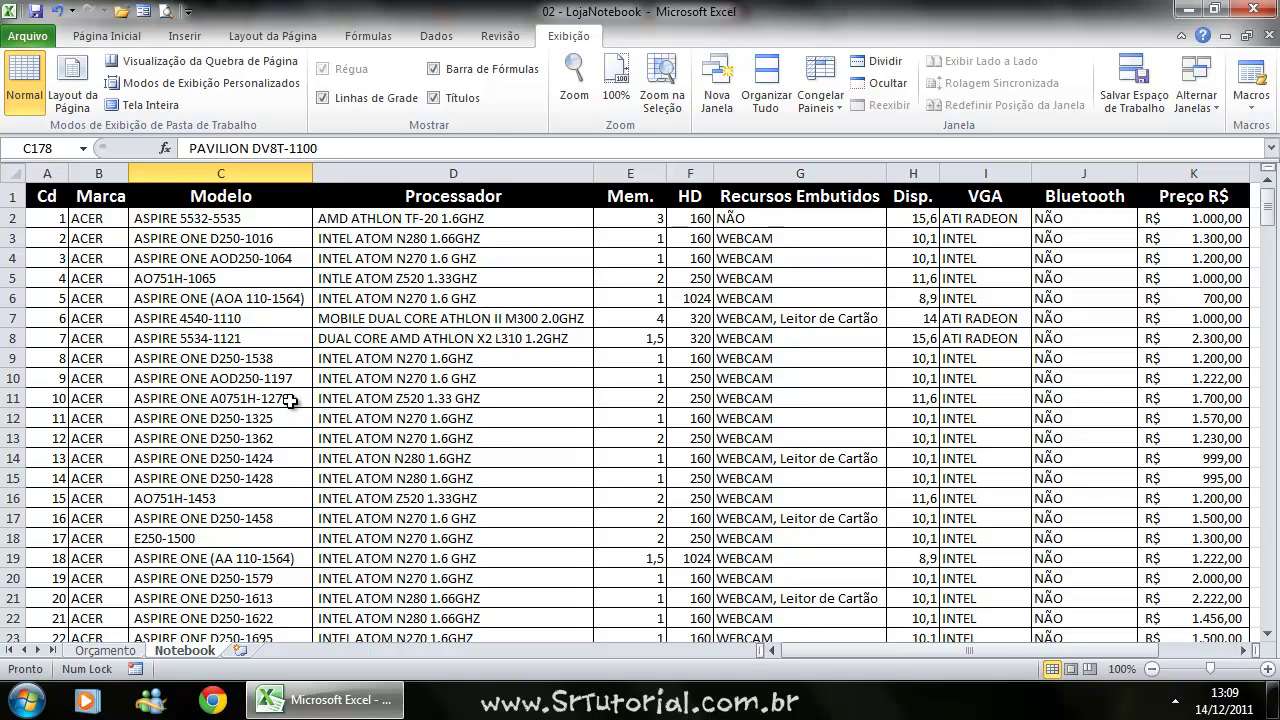
{"action": "left_click", "coordinate": [112, 650]}
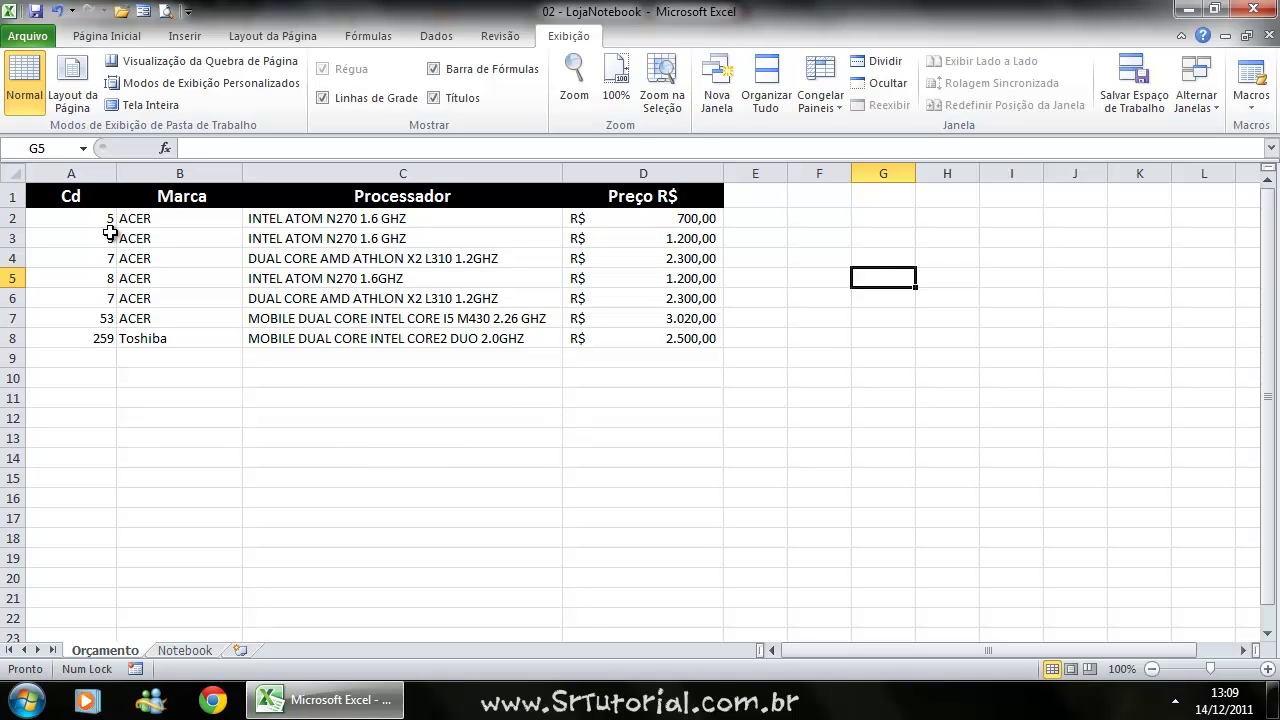
Delete the seven sample codes in Orçamento cells A2:A8.
{"action": "left_click_drag", "start_coordinate": [95, 218], "coordinate": [100, 337]}
{"action": "key", "text": "Delete"}
{"action": "left_click", "coordinate": [213, 357]}
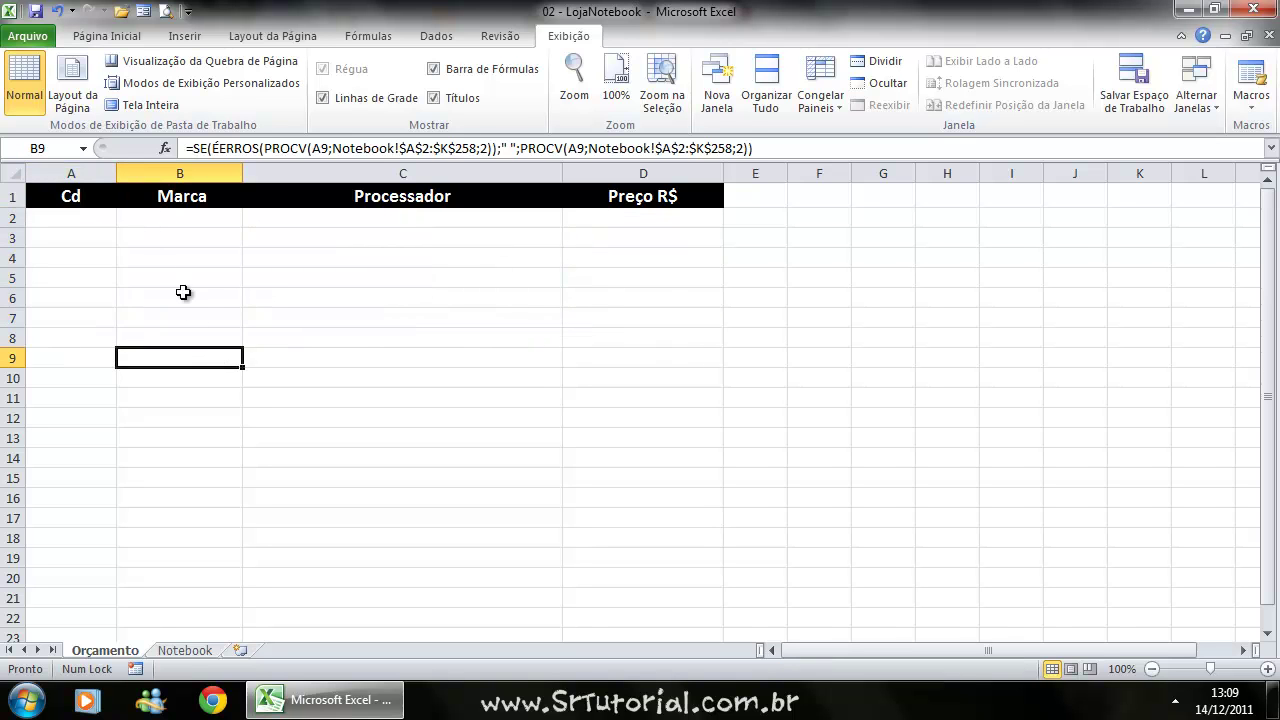
{"action": "left_click", "coordinate": [97, 218]}
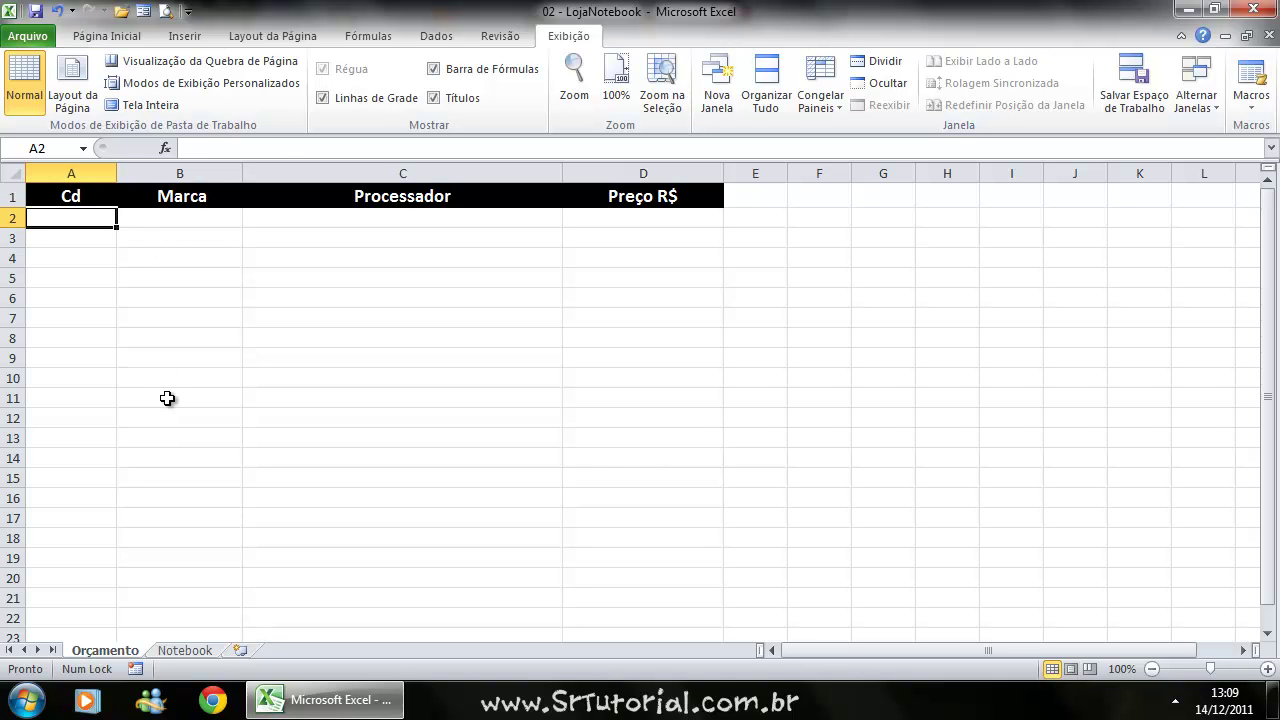
Check that the last Notebook code is 257, then return to Orçamento.
{"action": "left_click", "coordinate": [192, 650]}
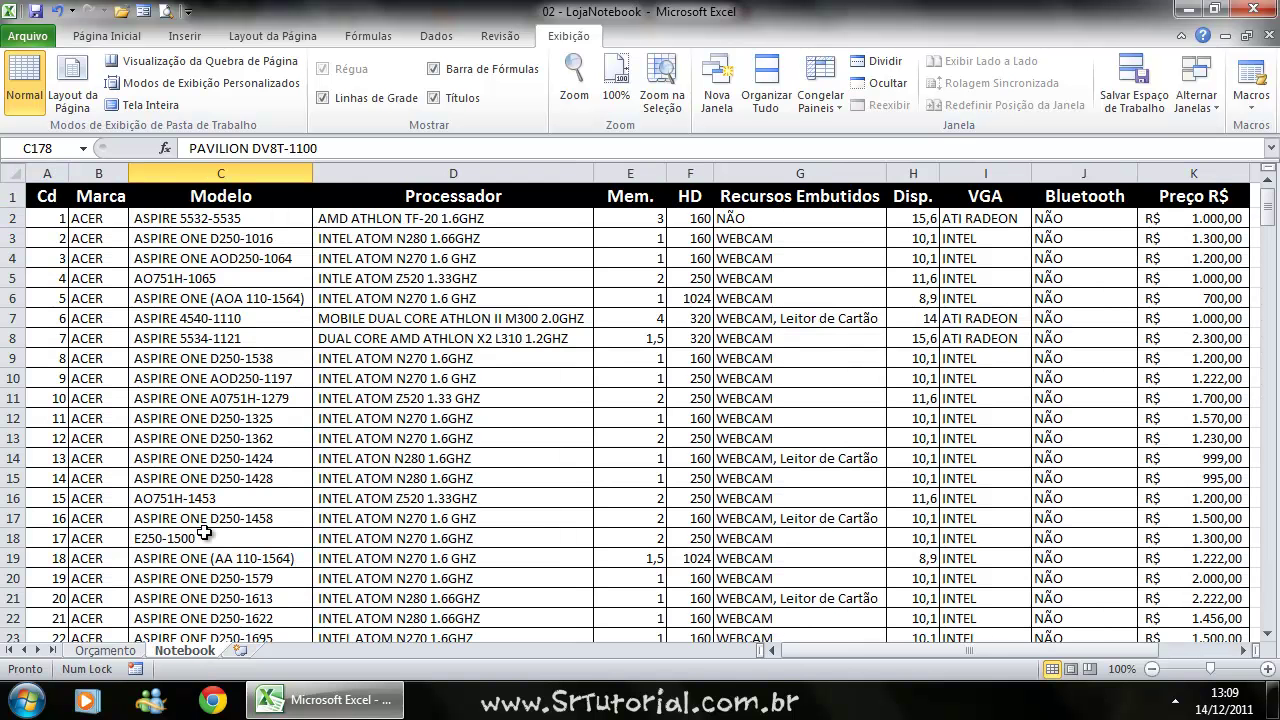
{"action": "scroll", "coordinate": [207, 510], "scroll_direction": "down", "scroll_amount": 6}
{"action": "scroll", "coordinate": [207, 510], "scroll_direction": "down", "scroll_amount": 20}
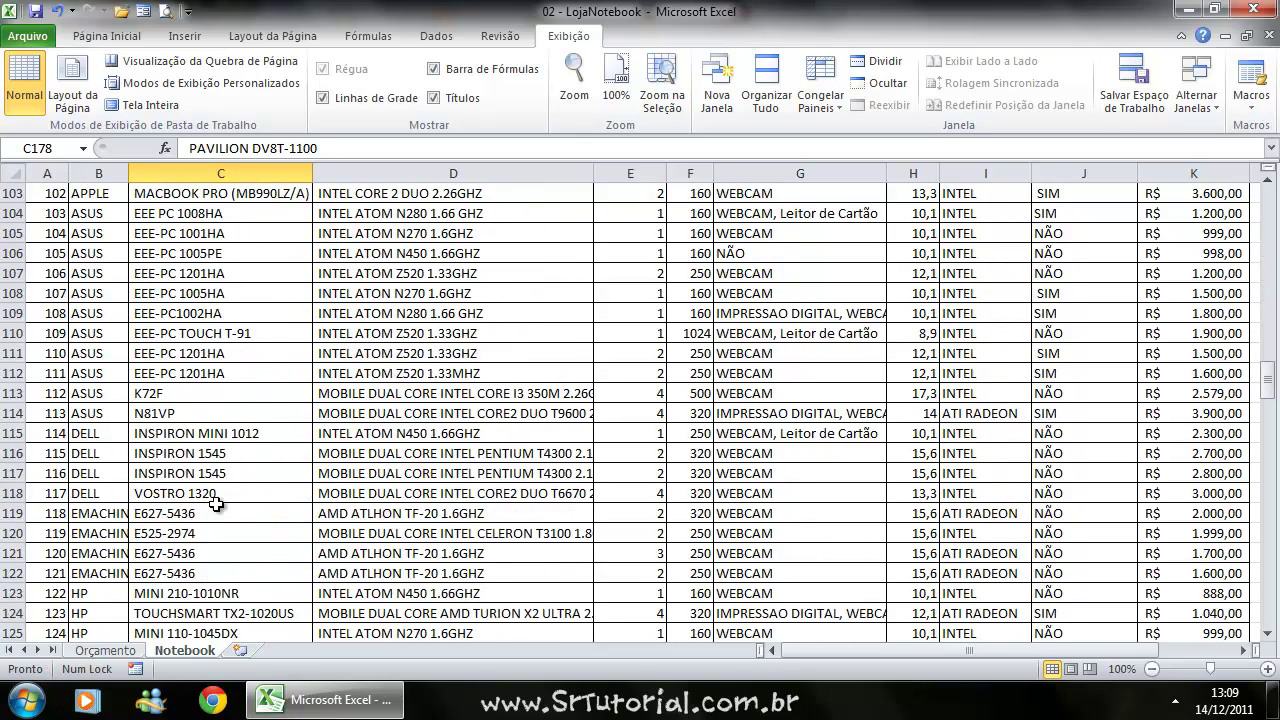
{"action": "scroll", "coordinate": [215, 505], "scroll_direction": "down", "scroll_amount": 20}
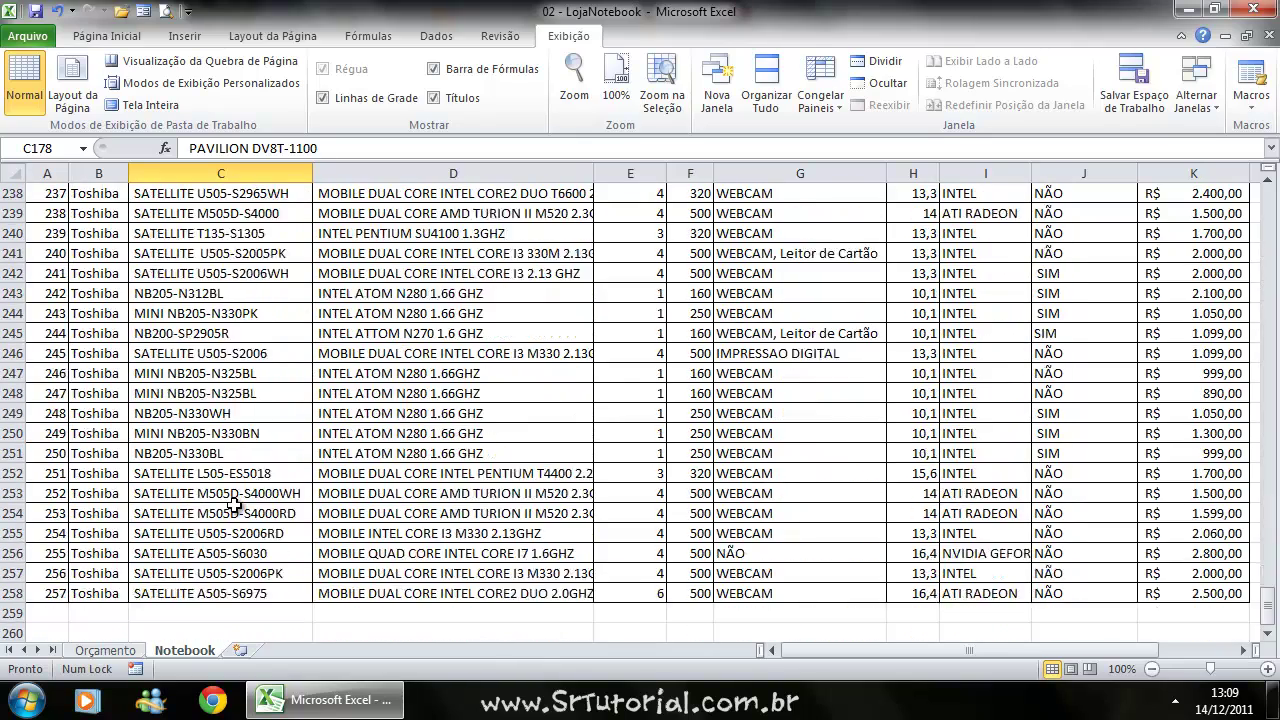
{"action": "left_click", "coordinate": [50, 491]}
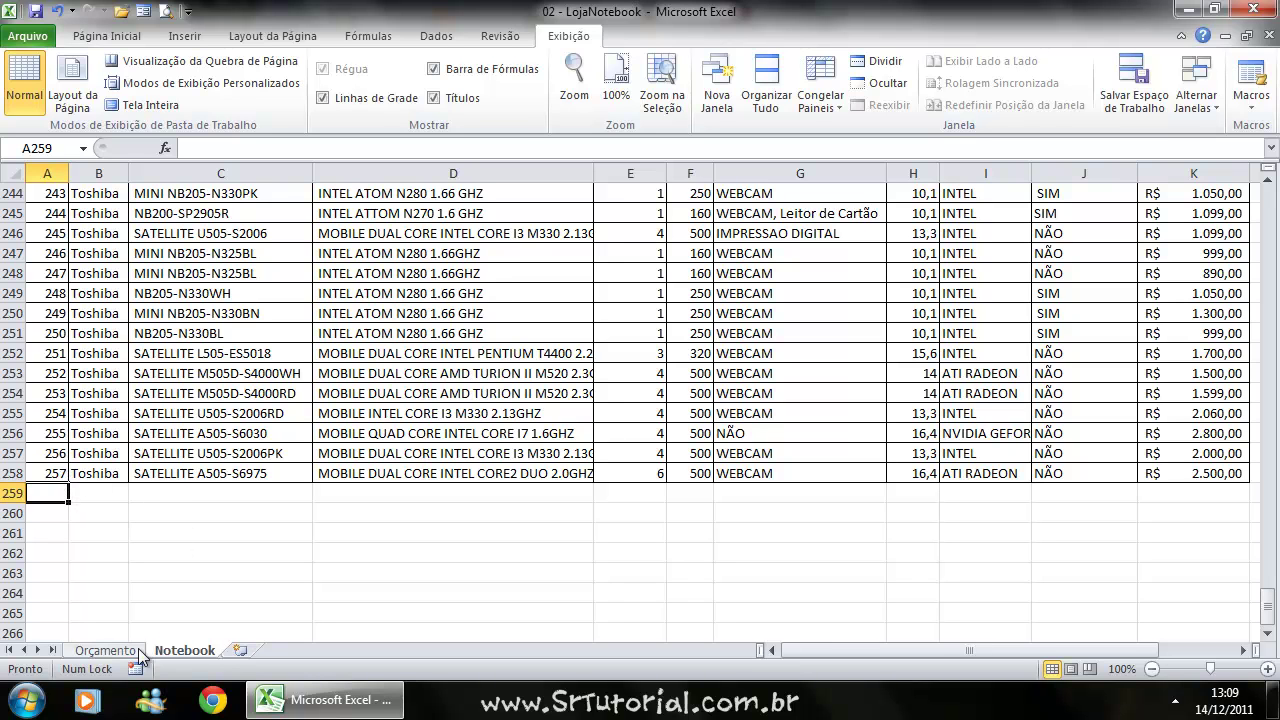
{"action": "left_click", "coordinate": [104, 650]}
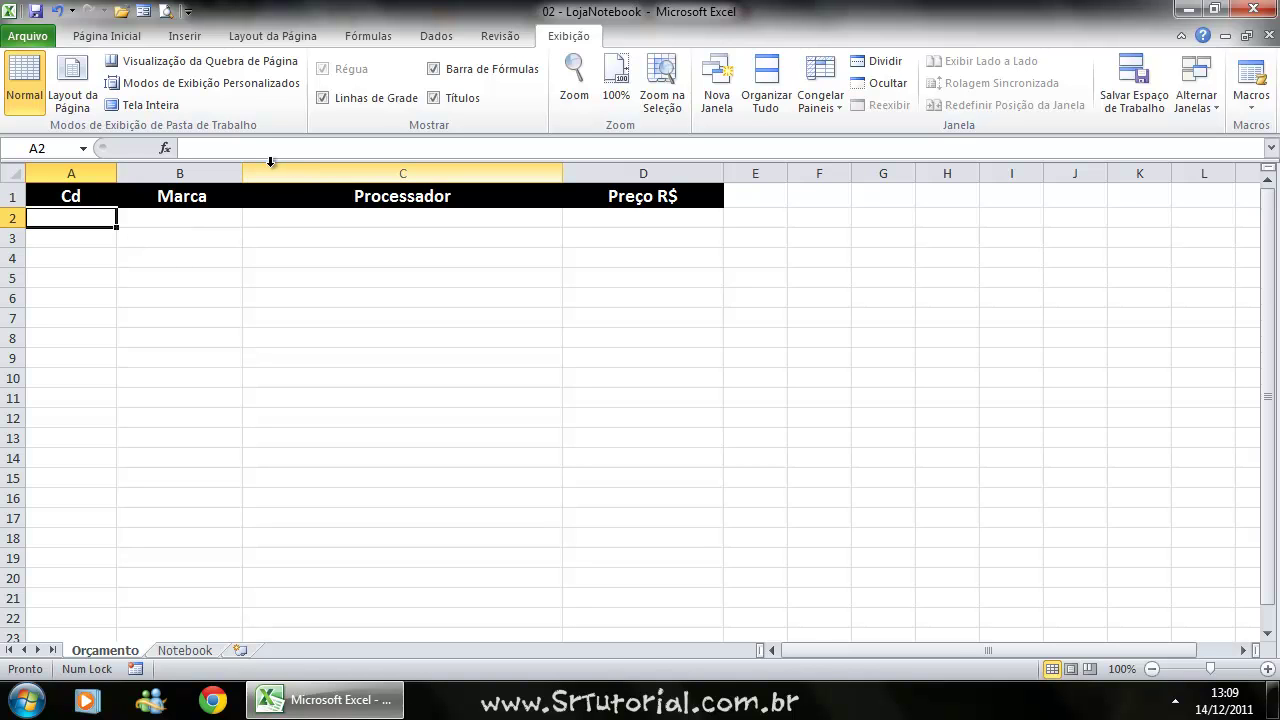
Open Validação de Dados and set Permitir to Número inteiro.
{"action": "left_click", "coordinate": [436, 40]}
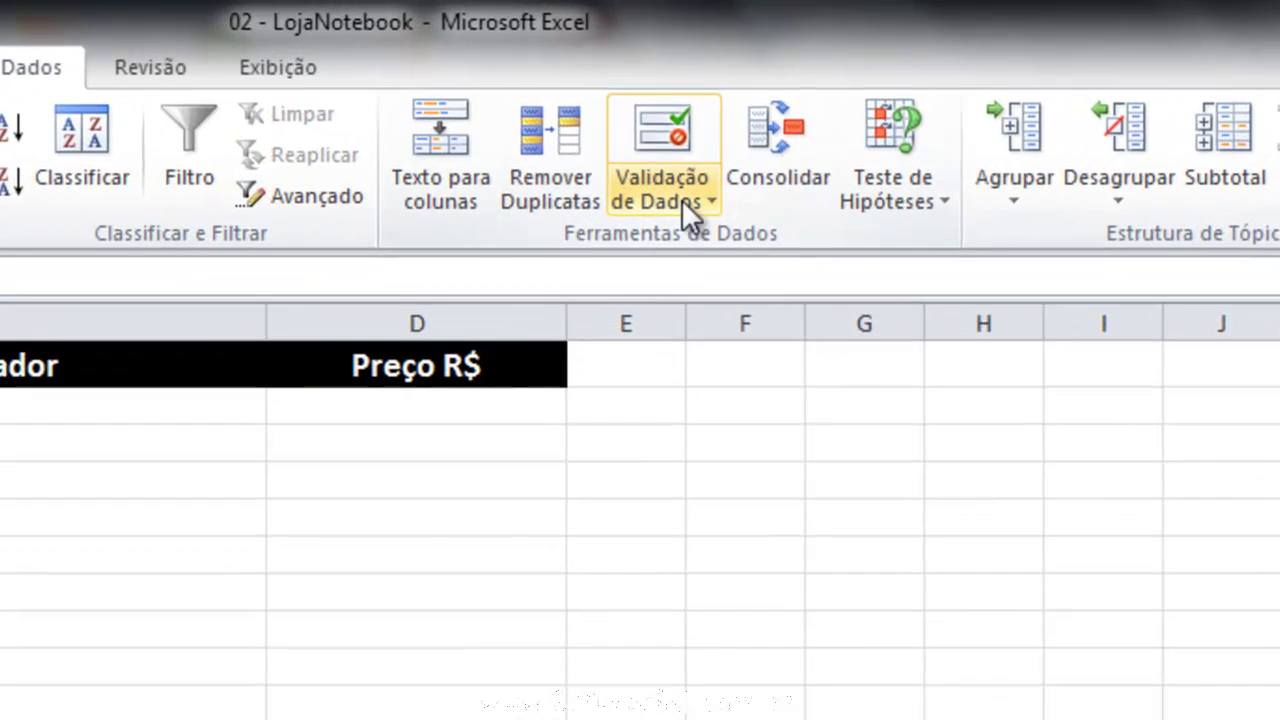
{"action": "left_click", "coordinate": [690, 194]}
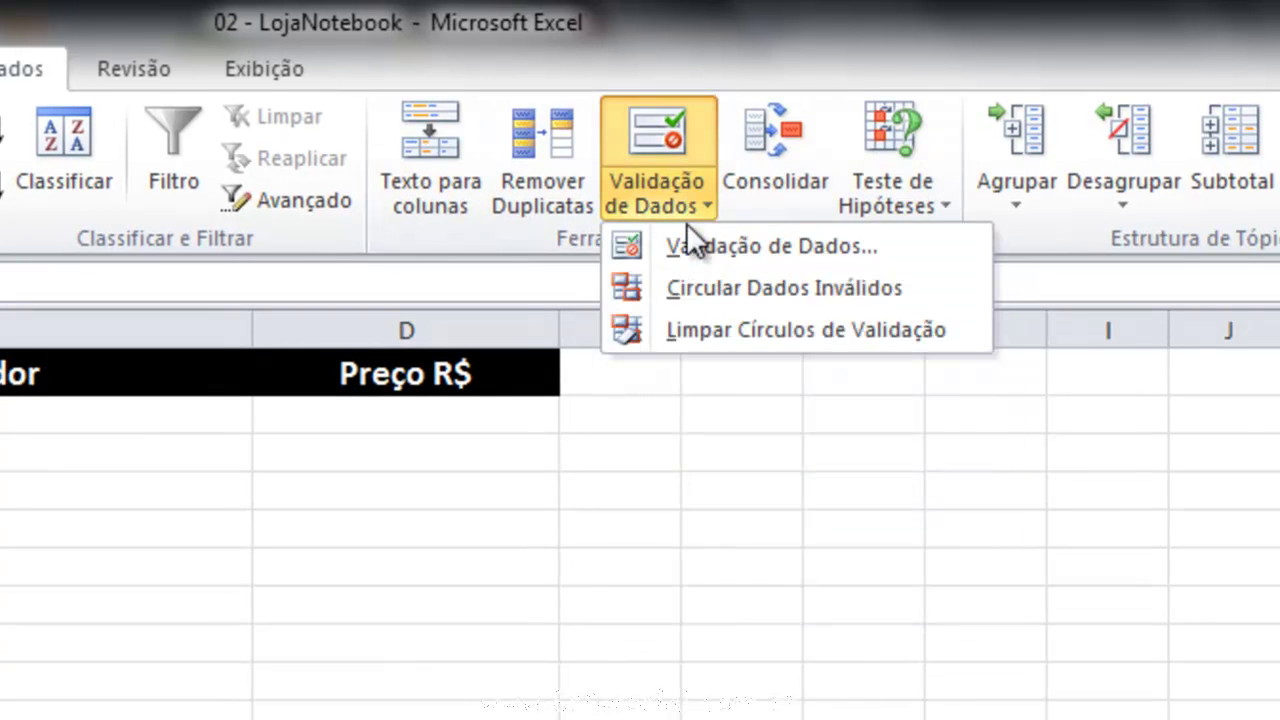
{"action": "left_click", "coordinate": [762, 243]}
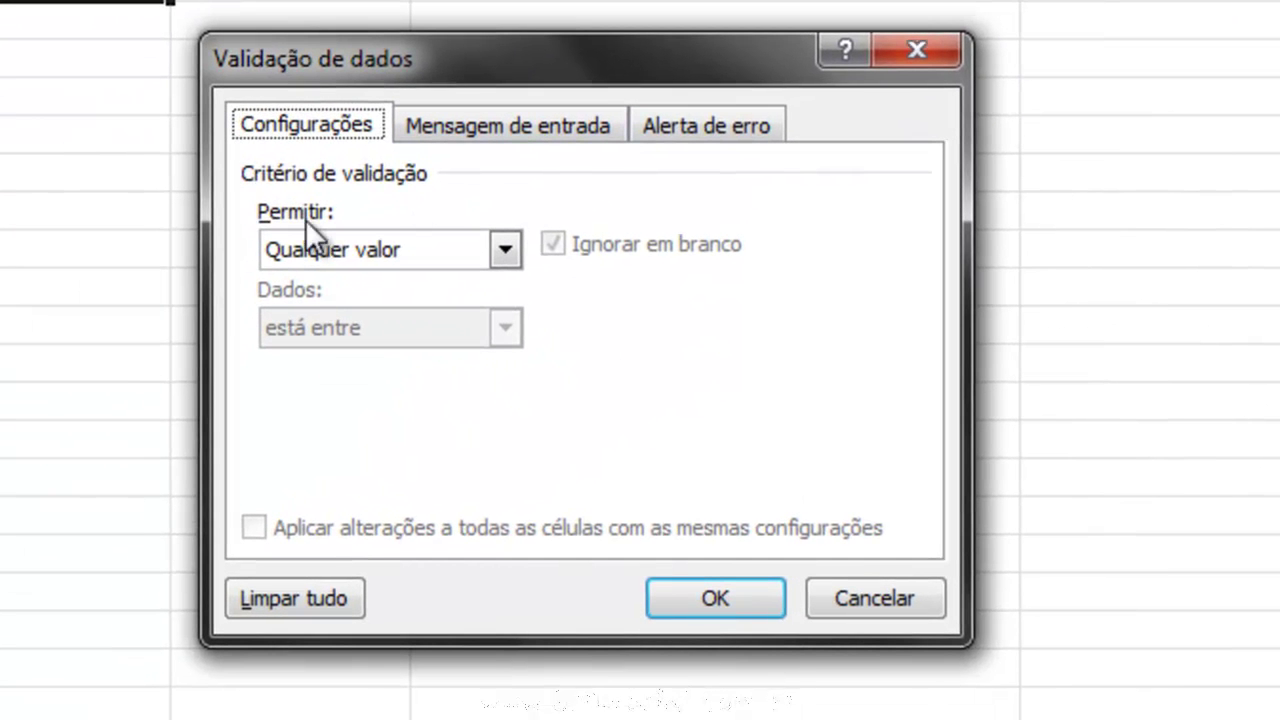
{"action": "left_click", "coordinate": [502, 244]}
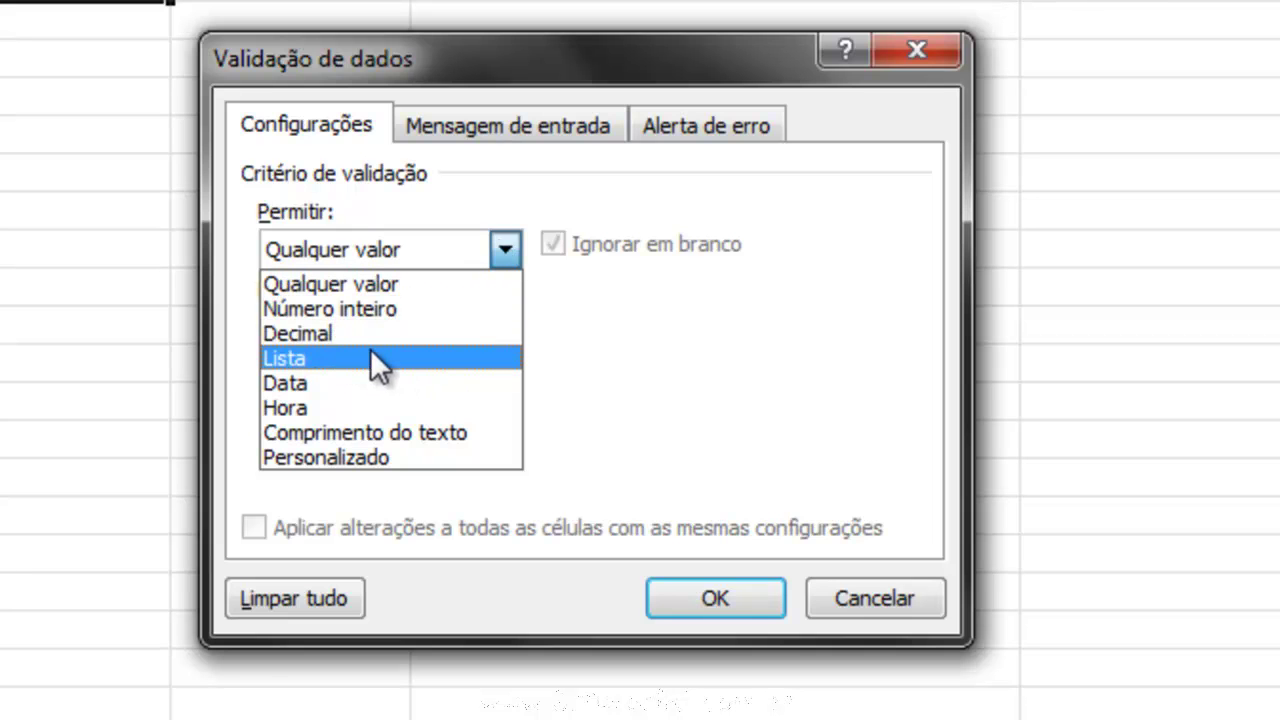
{"action": "left_click", "coordinate": [359, 309]}
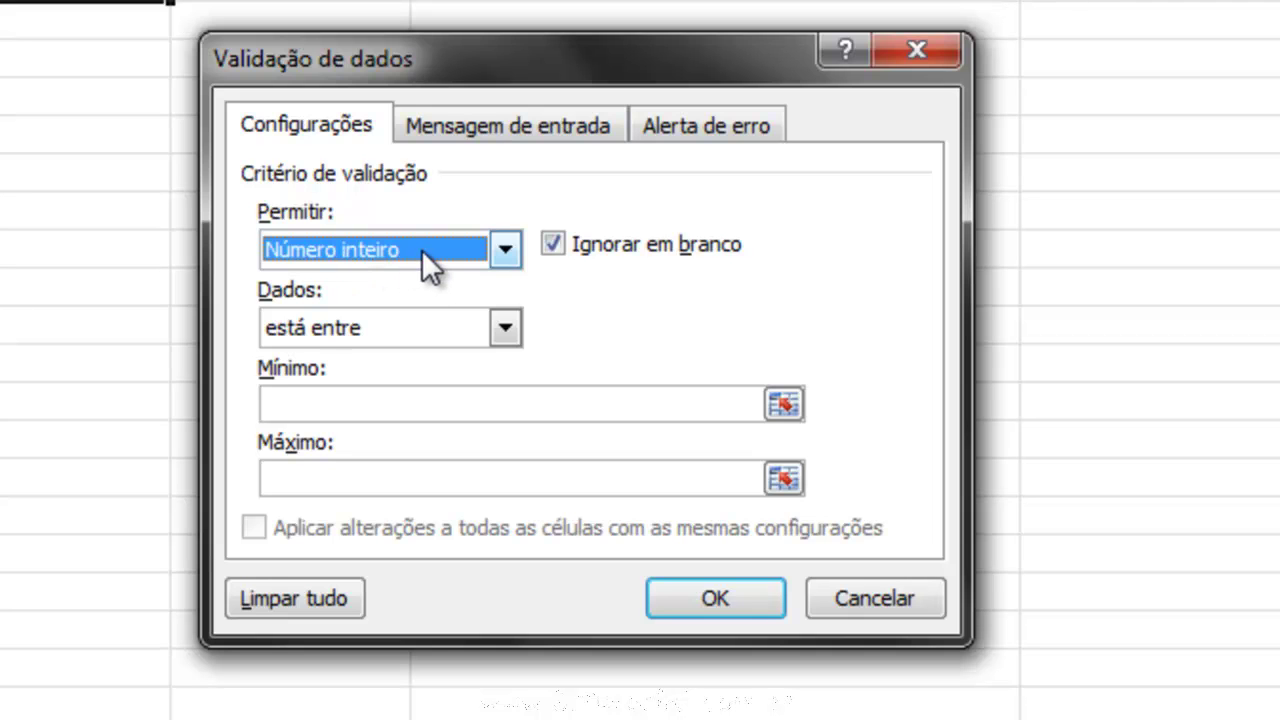
{"action": "left_click", "coordinate": [502, 255]}
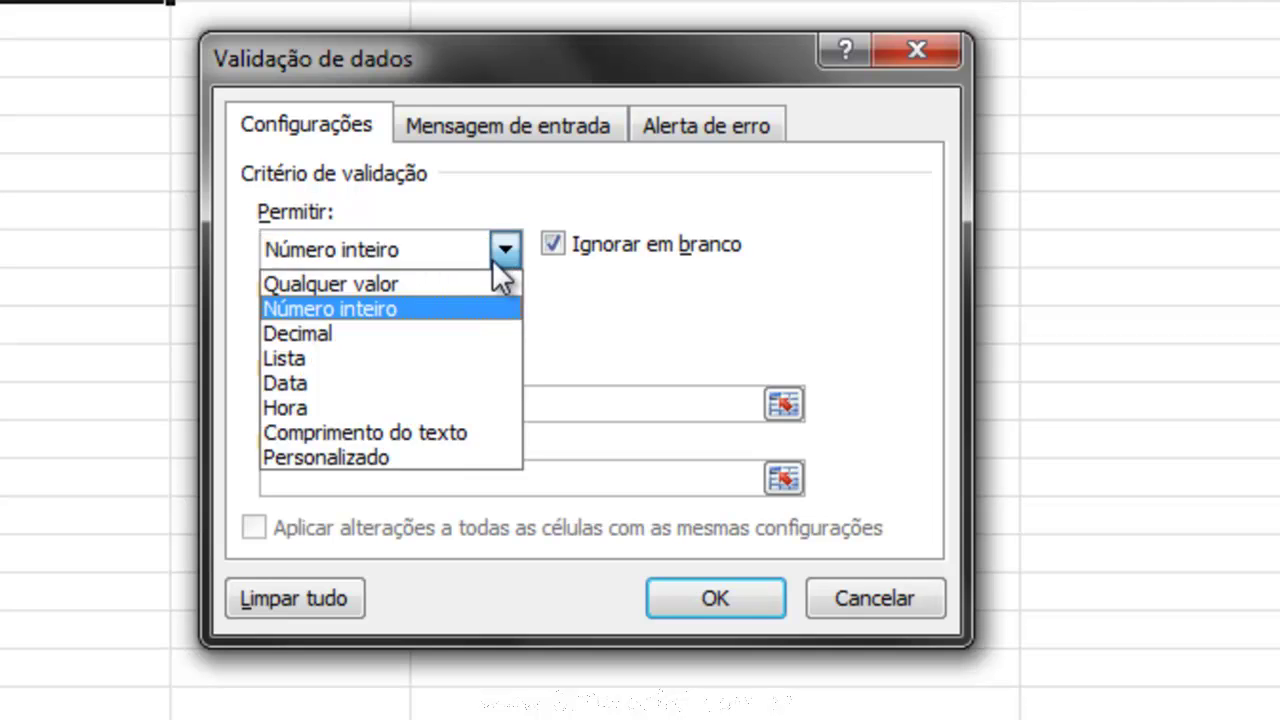
{"action": "left_click", "coordinate": [374, 331]}
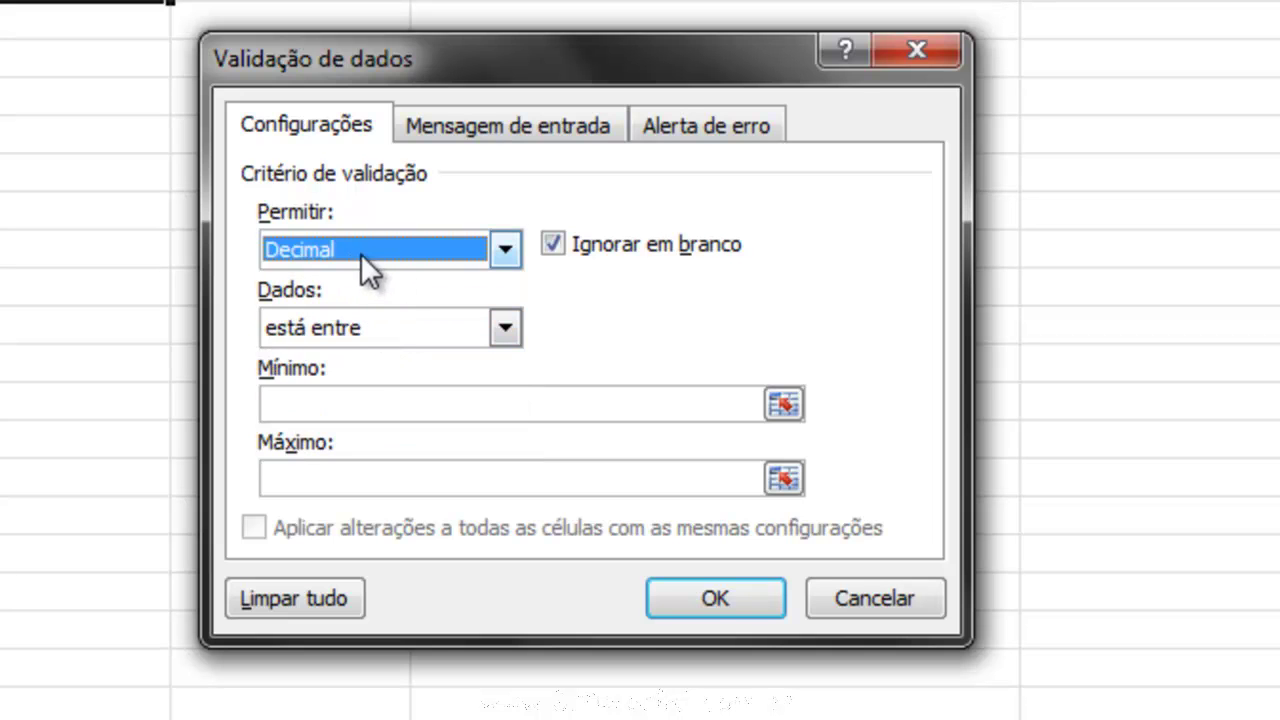
{"action": "left_click", "coordinate": [503, 252]}
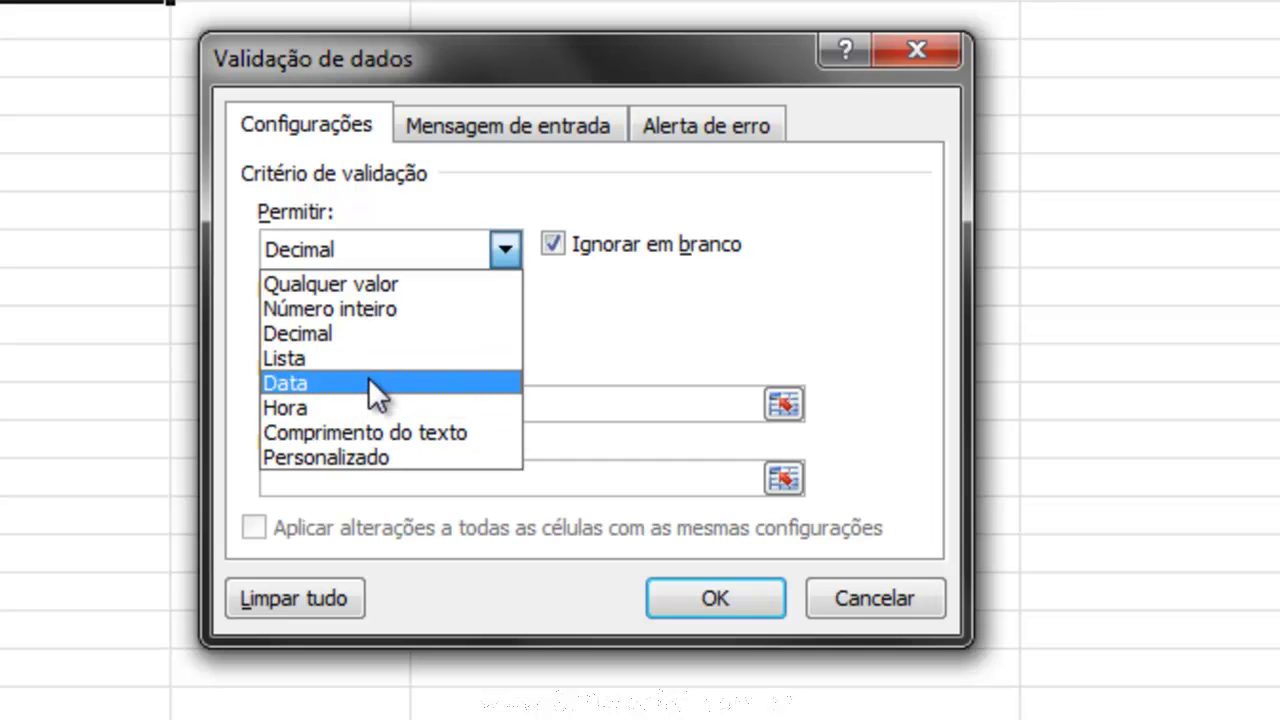
{"action": "left_click", "coordinate": [361, 307]}
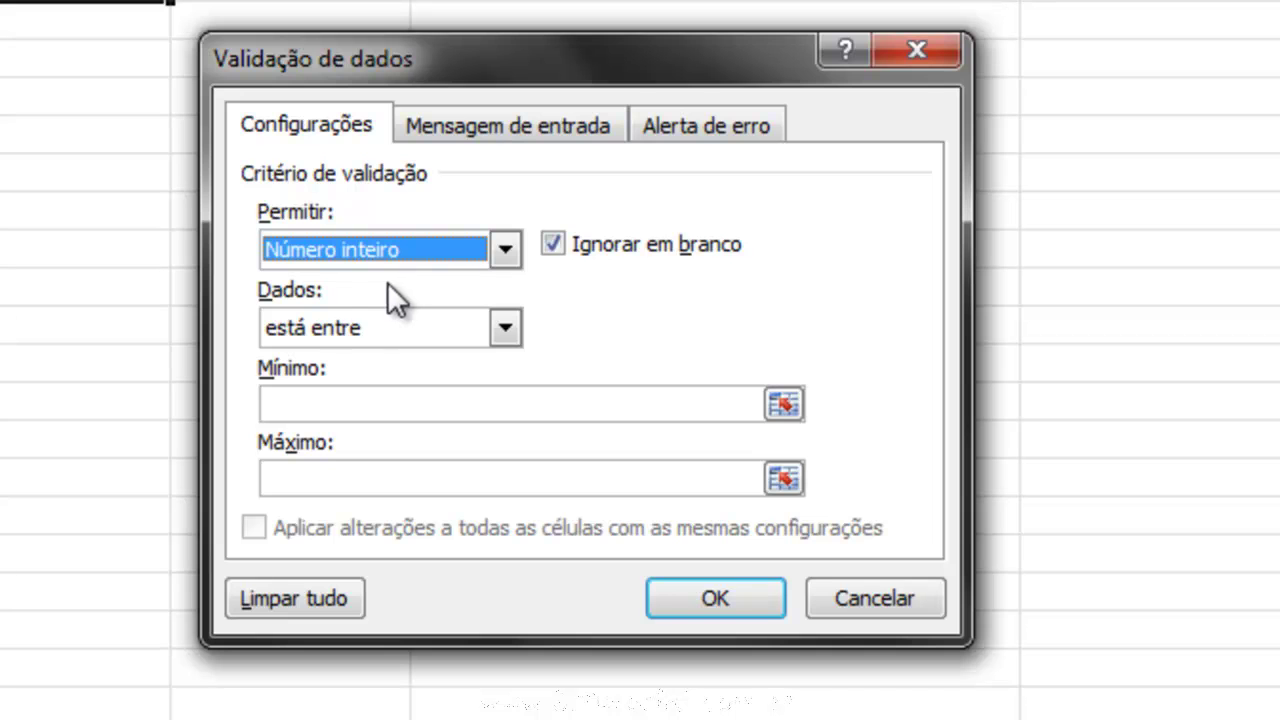
Set Dados to está entre with Mínimo 1 and Máximo 257.
{"action": "left_click", "coordinate": [503, 330]}
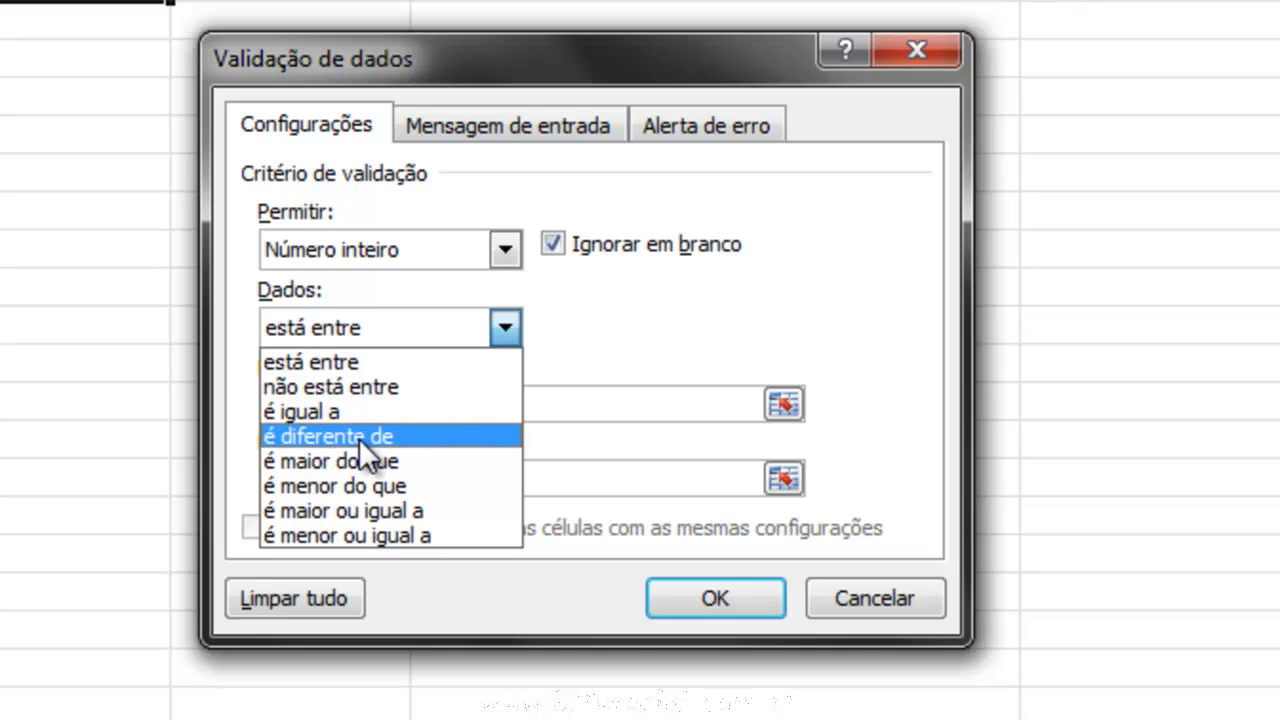
{"action": "left_click", "coordinate": [345, 362]}
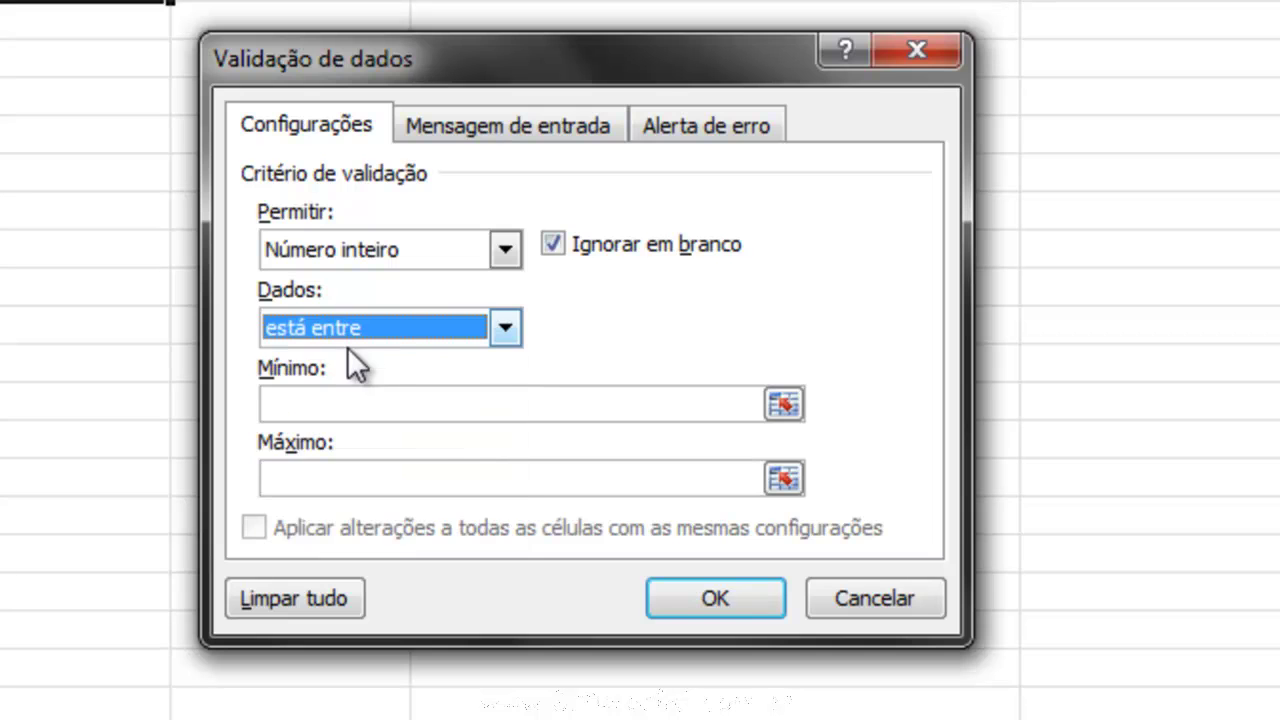
{"action": "left_click", "coordinate": [351, 410]}
{"action": "type", "text": "1"}
{"action": "left_click", "coordinate": [383, 477]}
{"action": "type", "text": "257"}
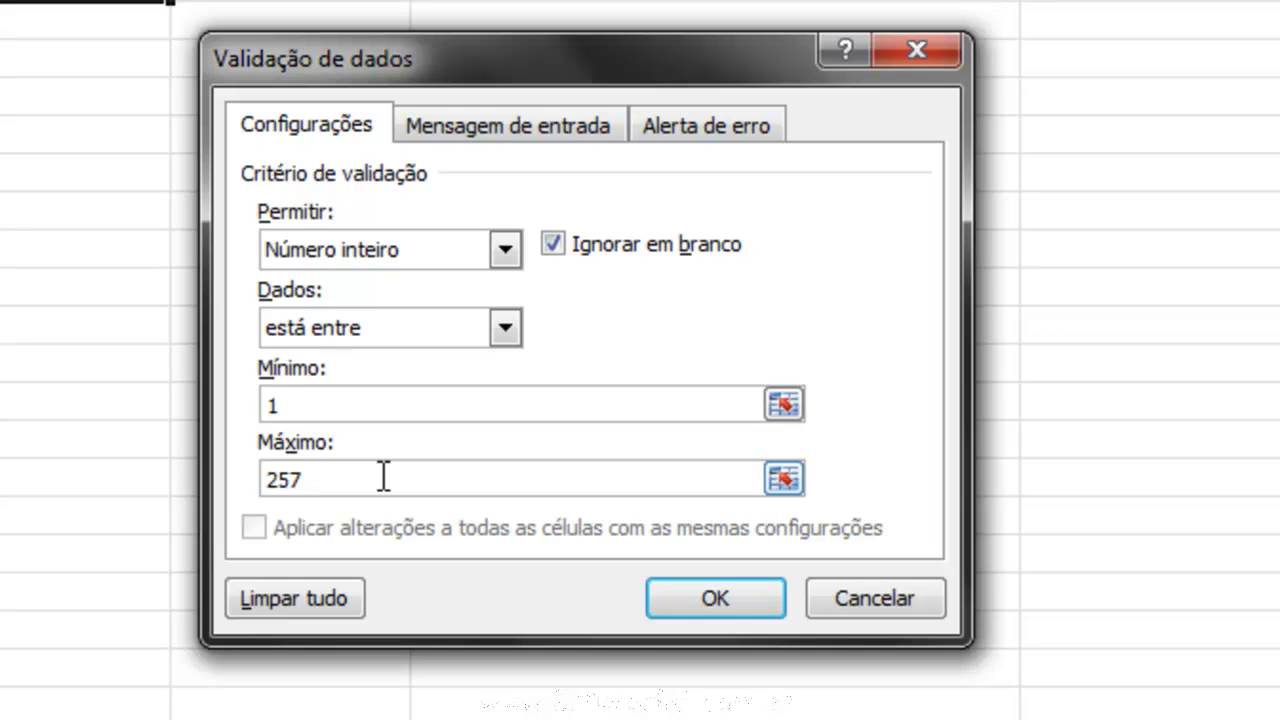
{"action": "left_click", "coordinate": [332, 402]}
Enter input message title 'Mensagem' and text 'Somente números entre 1 e 257'.
{"action": "left_click", "coordinate": [521, 128]}
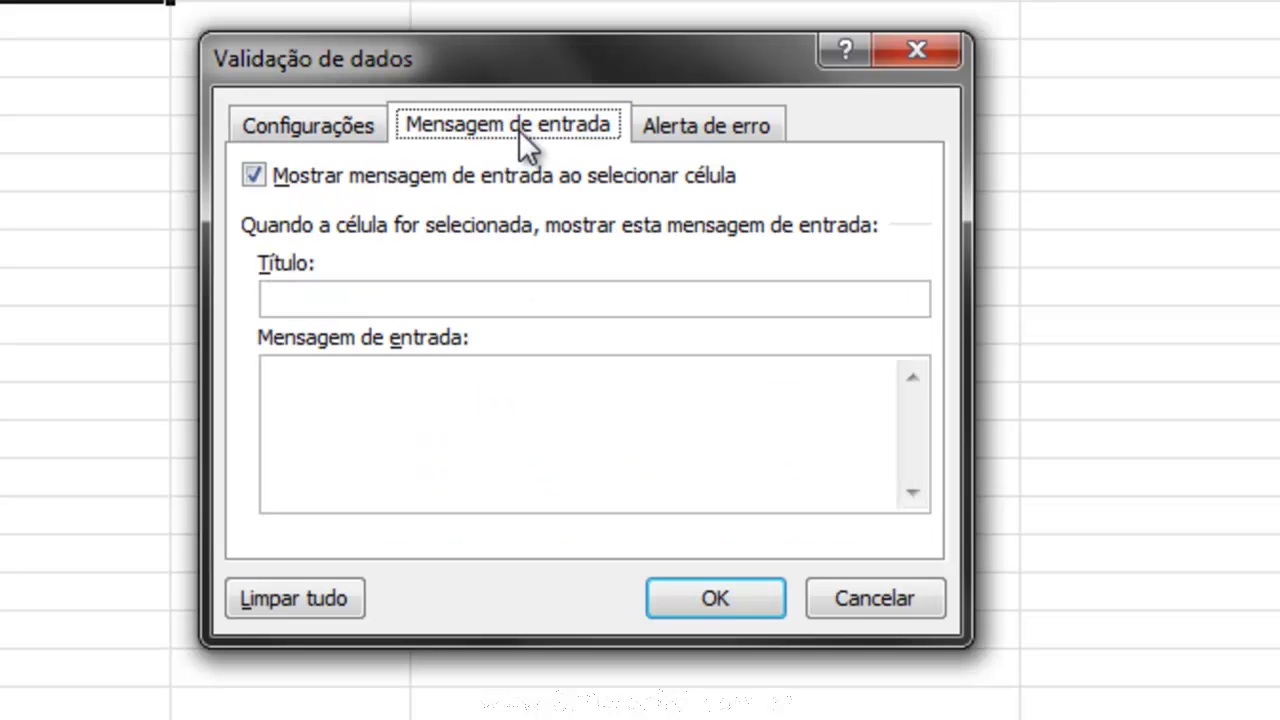
{"action": "left_click", "coordinate": [381, 298]}
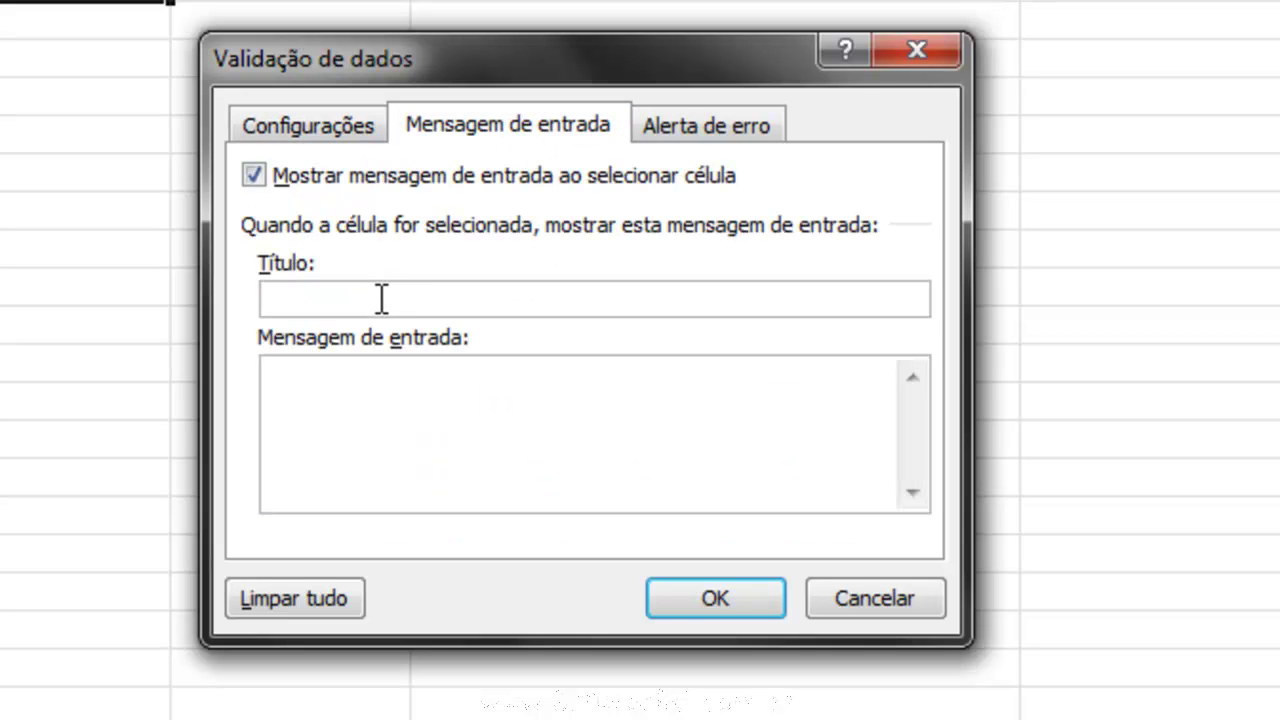
{"action": "type", "text": "Mensagem"}
{"action": "left_click", "coordinate": [433, 425]}
{"action": "type", "text": "Som"}
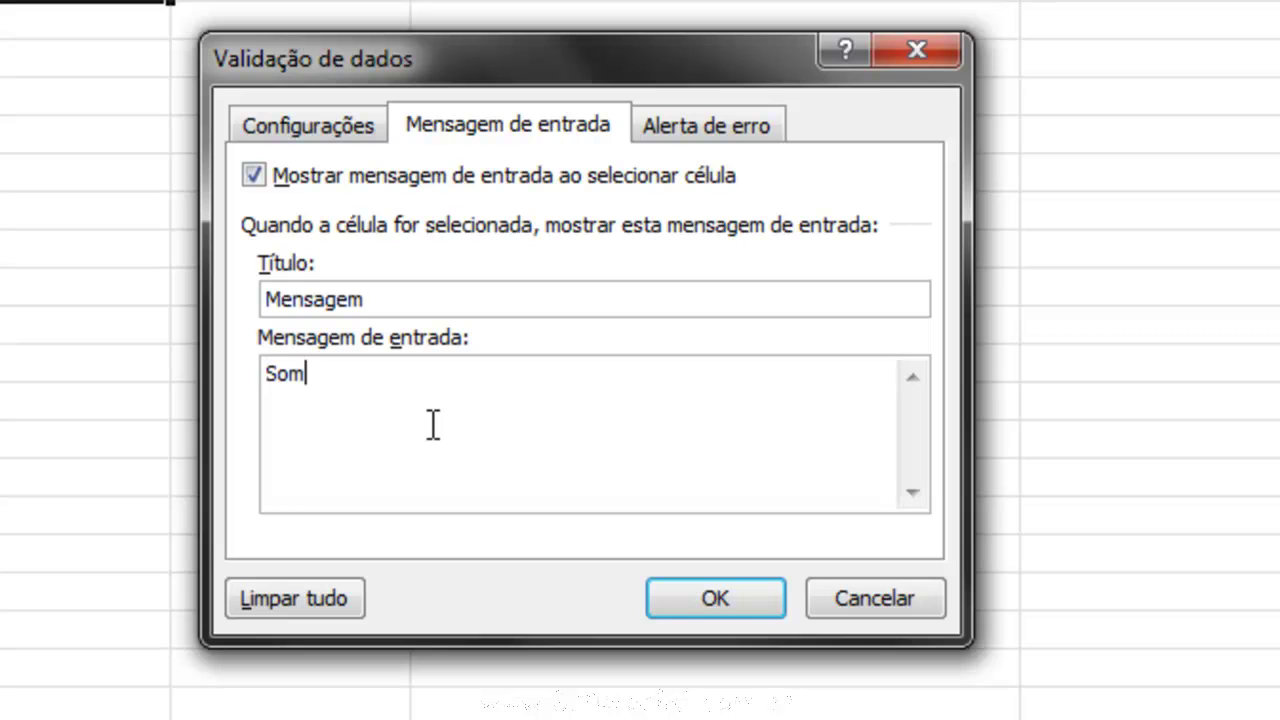
{"action": "type", "text": "etne n"}
{"action": "key", "text": "BackSpace"}
{"action": "key", "text": "BackSpace"}
{"action": "key", "text": "BackSpace"}
{"action": "key", "text": "BackSpace"}
{"action": "key", "text": "BackSpace"}
{"action": "type", "text": "nte números entre "}
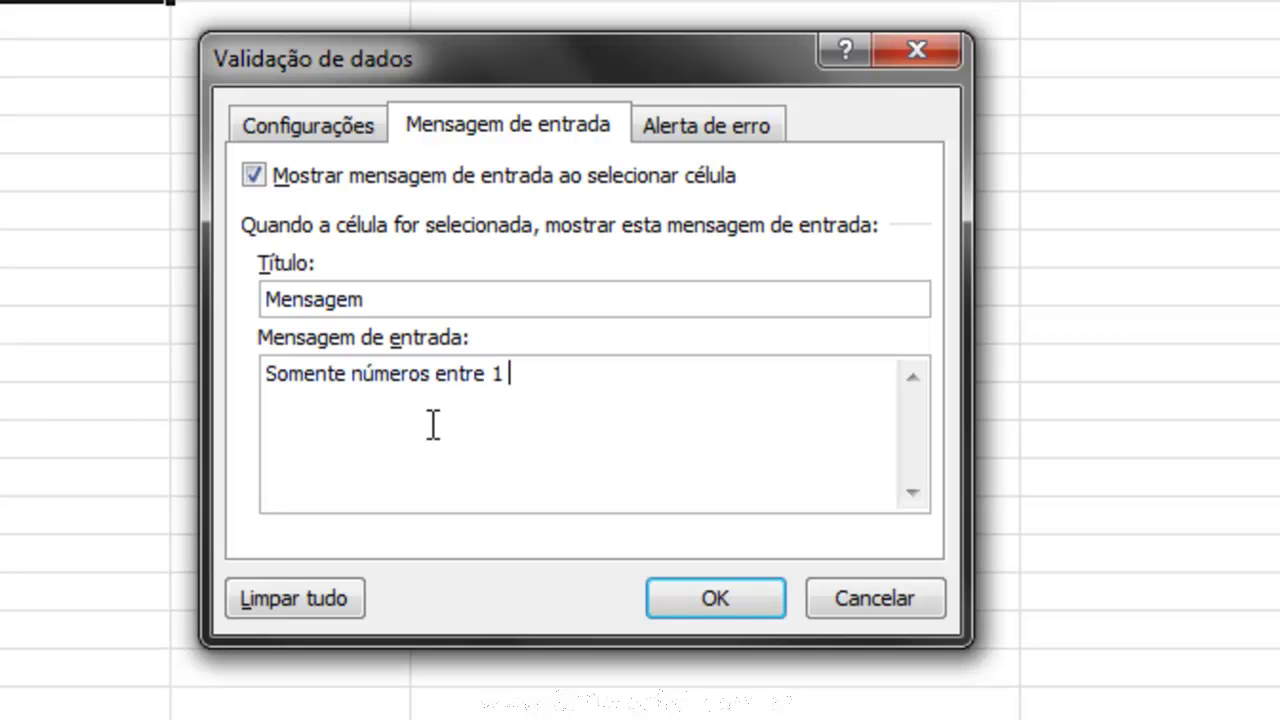
{"action": "type", "text": "1 e 257"}
Copy the input message text for reuse in the error alert.
{"action": "left_click_drag", "start_coordinate": [603, 377], "coordinate": [262, 370]}
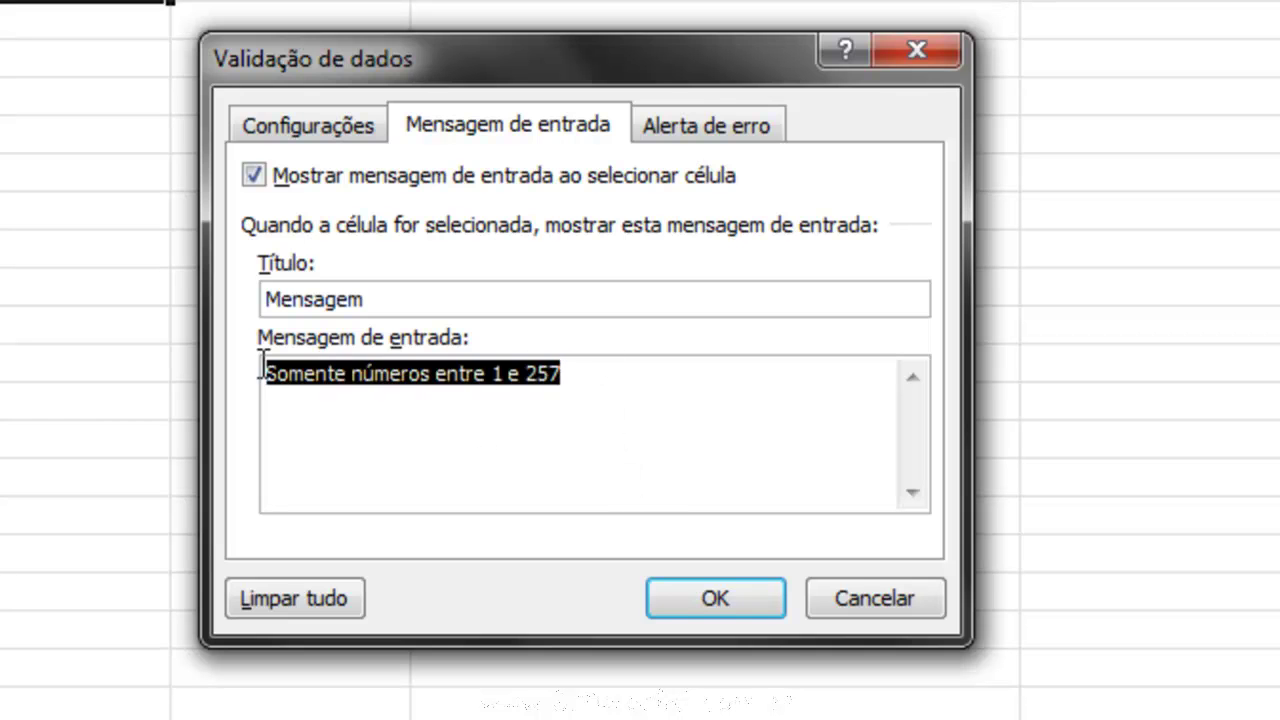
{"action": "right_click", "coordinate": [324, 378]}
{"action": "left_click", "coordinate": [387, 432]}
{"action": "left_click", "coordinate": [702, 128]}
{"action": "left_click", "coordinate": [658, 300]}
Set error alert title 'Erro', paste the same message, keep style Parar, and apply.
{"action": "type", "text": "Erro"}
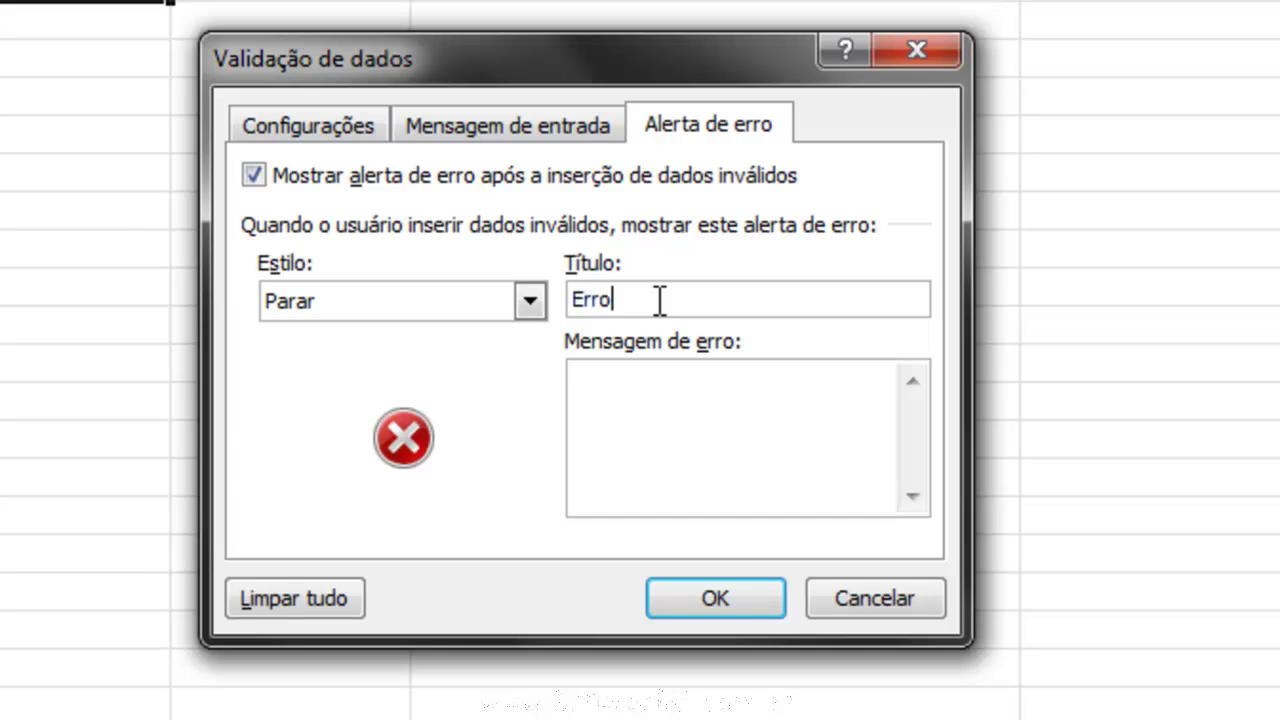
{"action": "left_click", "coordinate": [680, 426]}
{"action": "key", "text": "ctrl+v"}
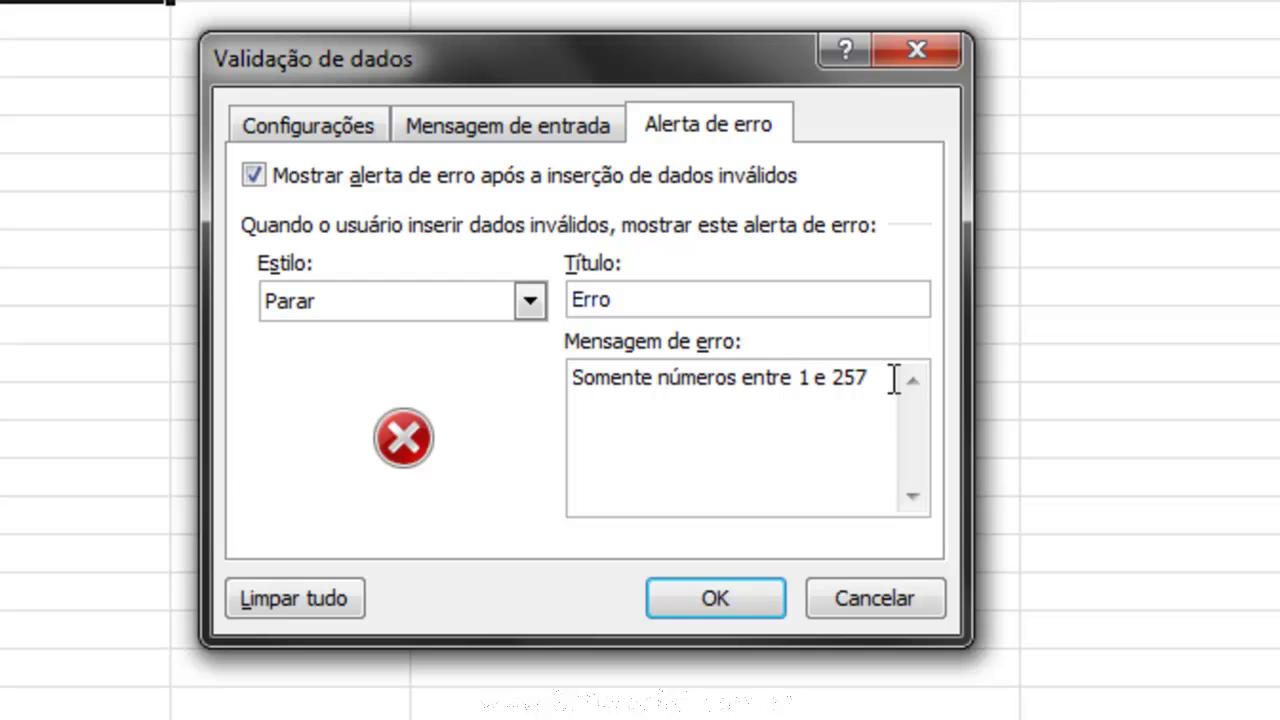
{"action": "left_click", "coordinate": [458, 301]}
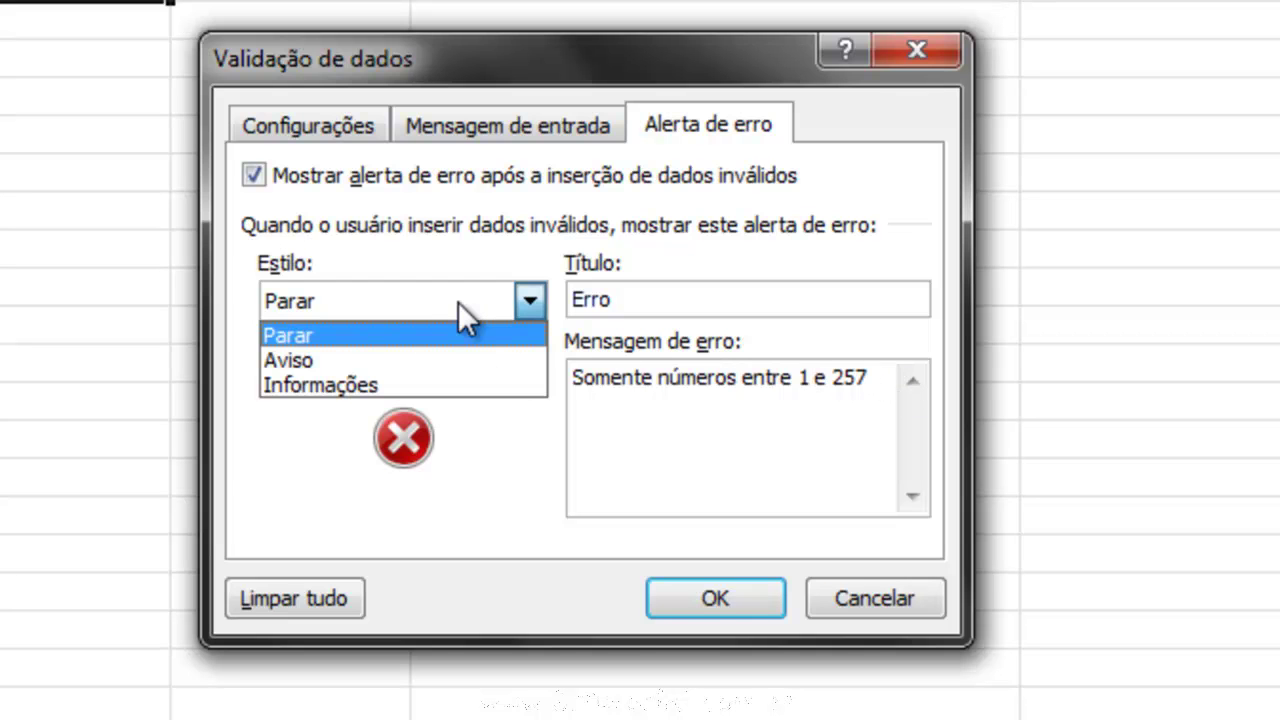
{"action": "left_click", "coordinate": [322, 333]}
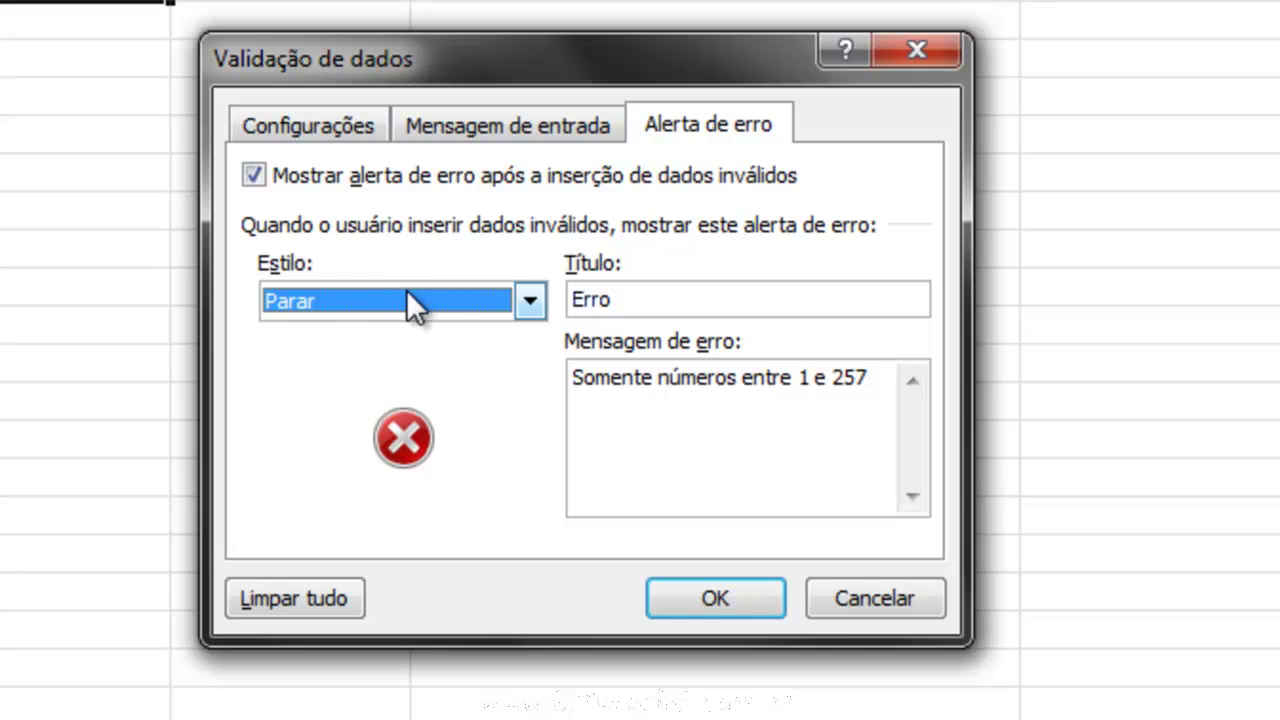
{"action": "left_click", "coordinate": [340, 315]}
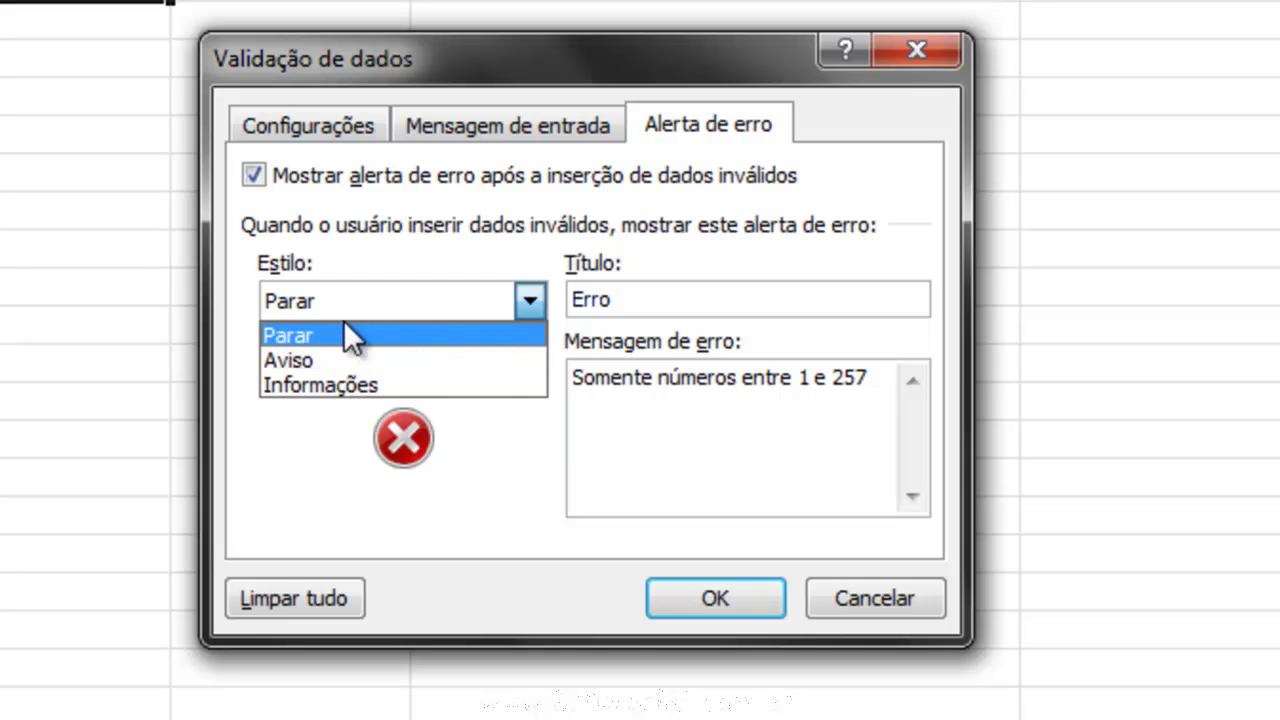
{"action": "left_click", "coordinate": [425, 333]}
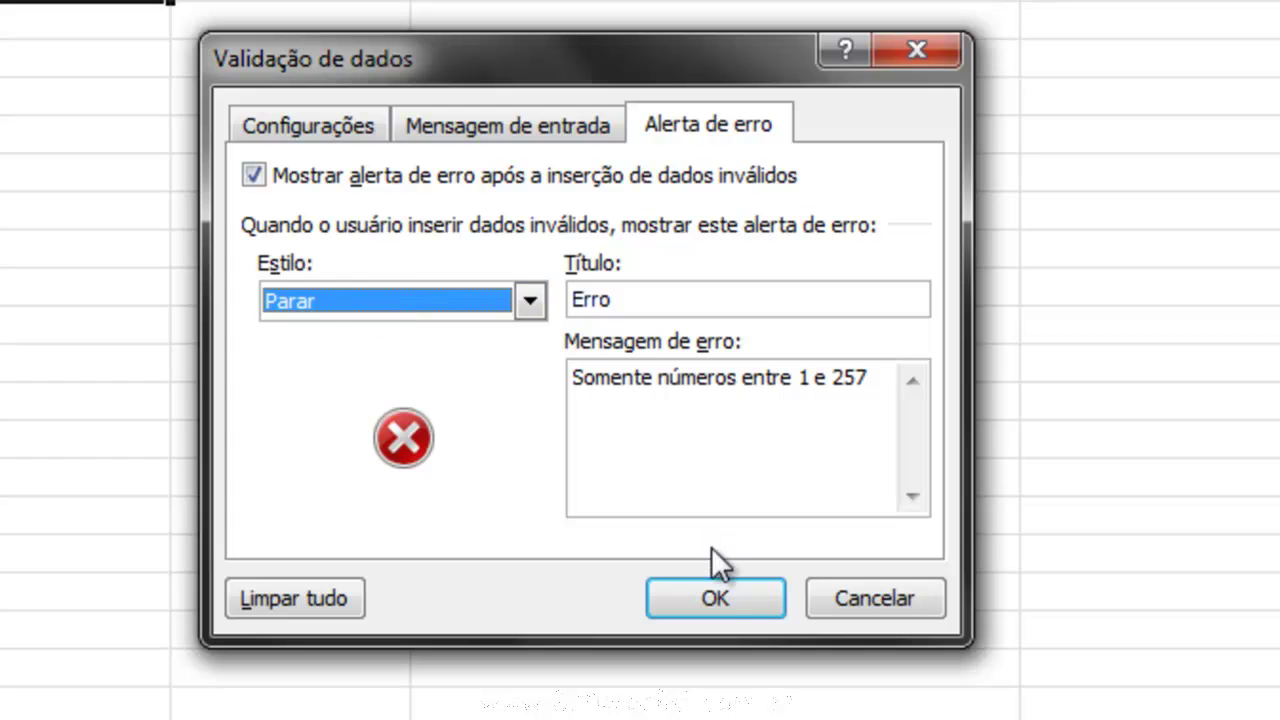
{"action": "left_click", "coordinate": [715, 594]}
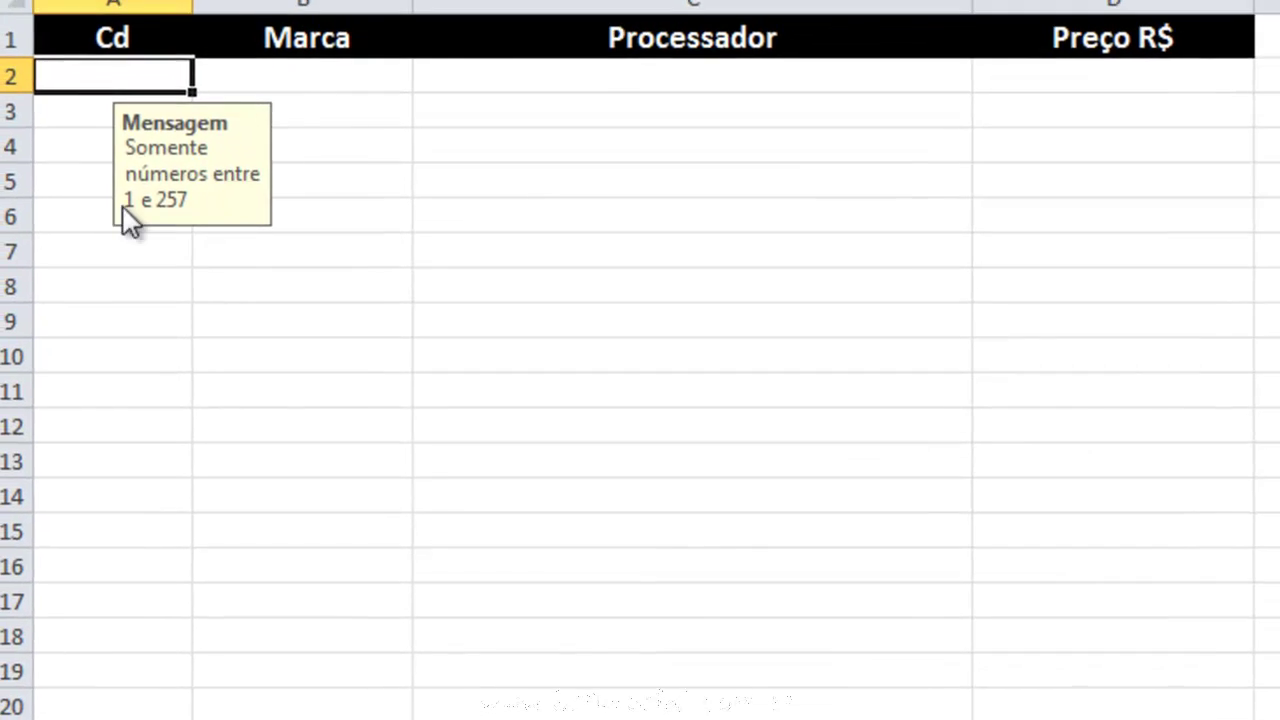
Test out-of-range code 258 in A2, then retry and enter 256.
{"action": "left_click", "coordinate": [150, 318]}
{"action": "left_click", "coordinate": [123, 70]}
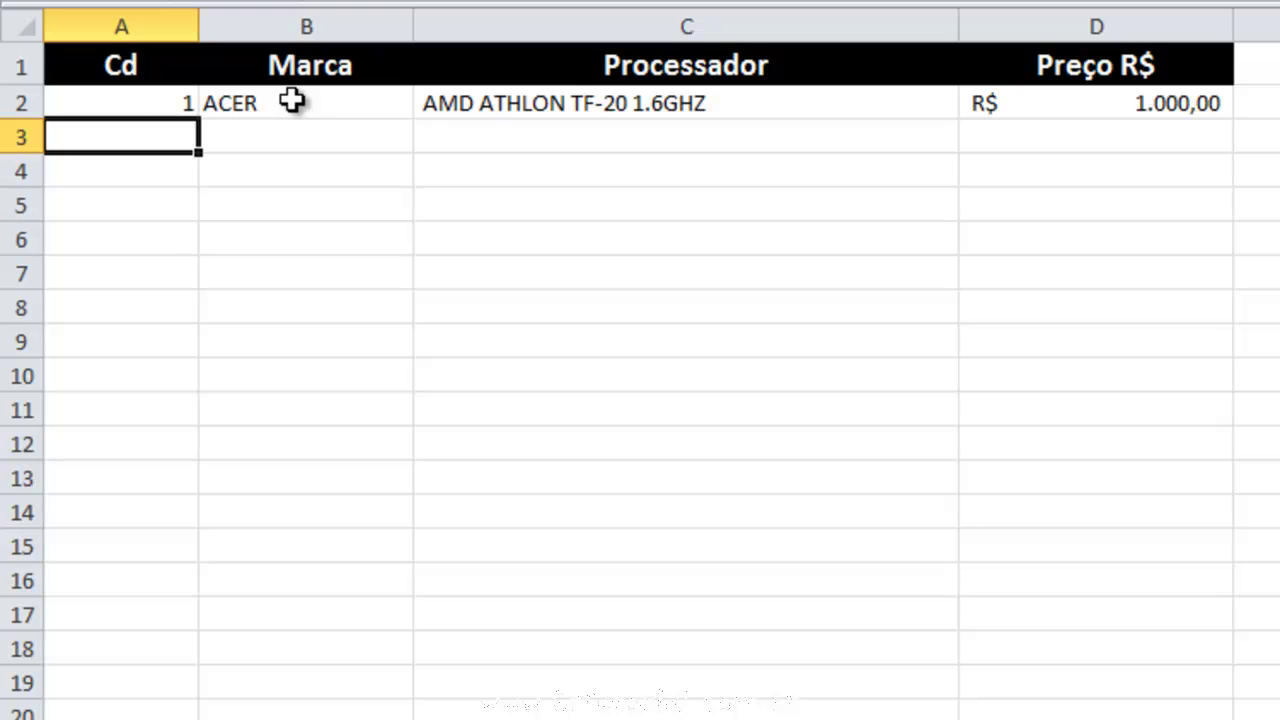
{"action": "key", "text": "Up"}
{"action": "type", "text": "2"}
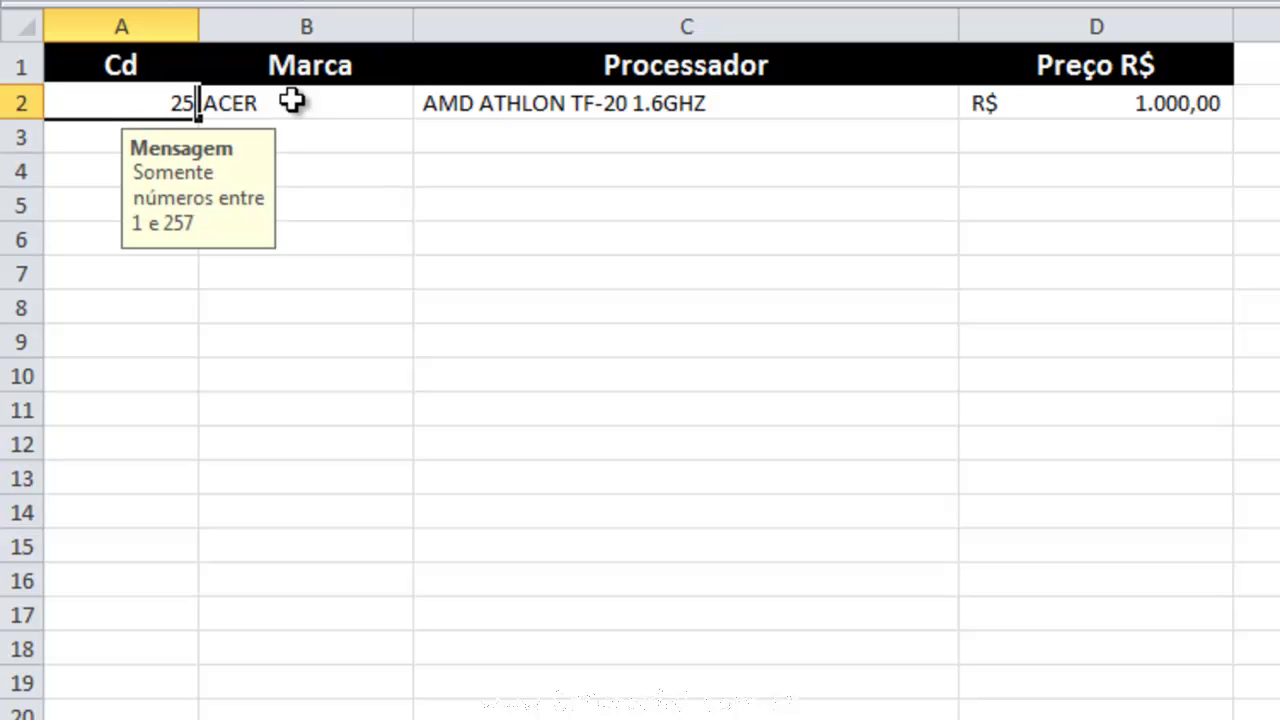
{"action": "key", "text": "Return"}
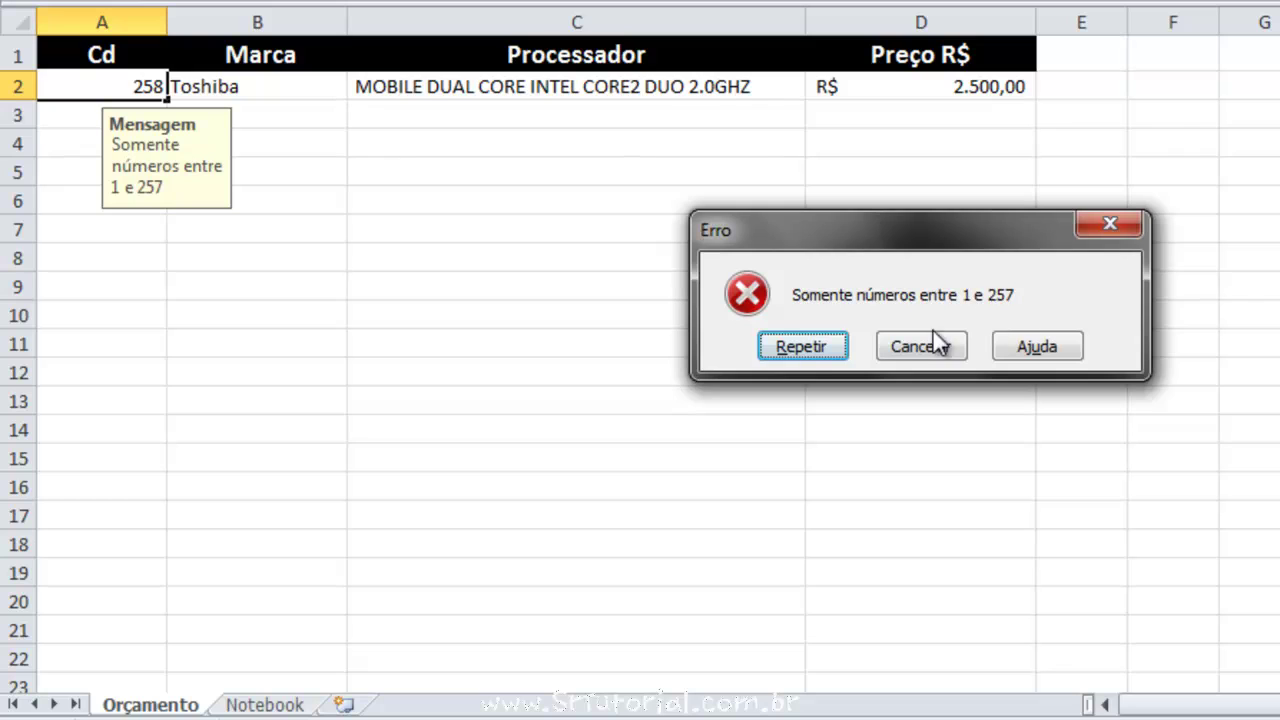
{"action": "left_click", "coordinate": [818, 346]}
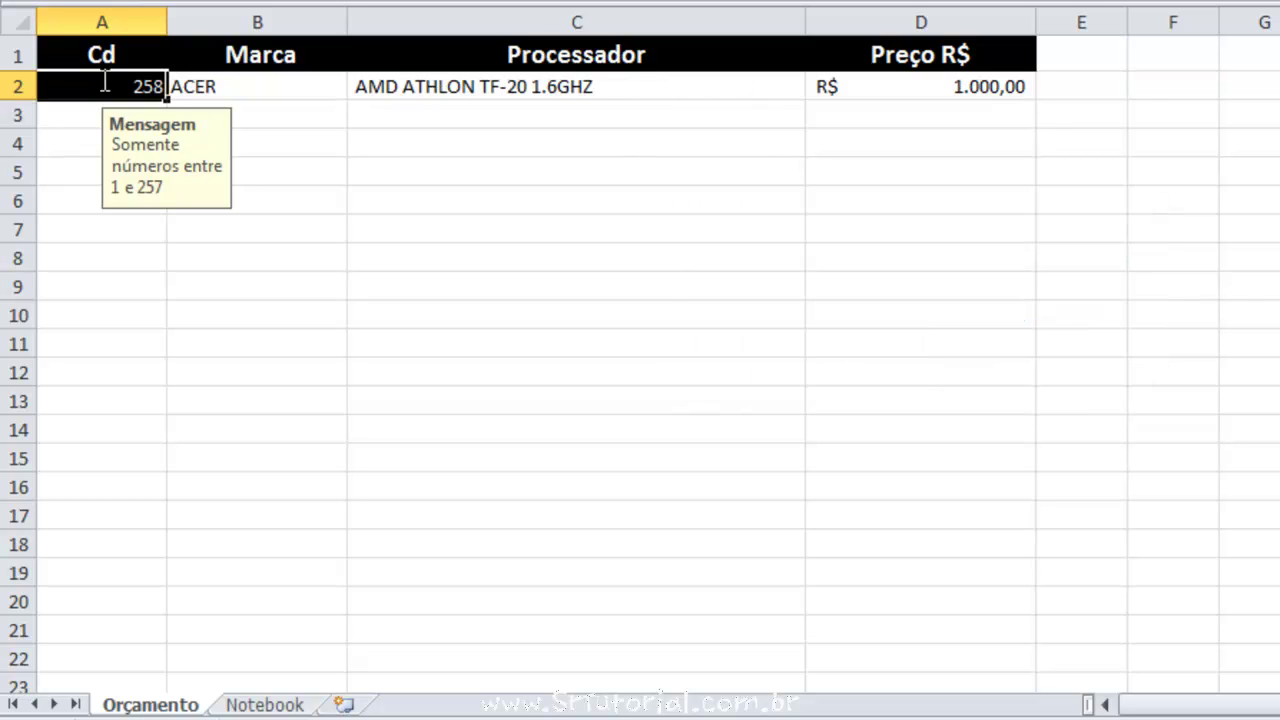
{"action": "type", "text": "256"}
{"action": "key", "text": "Return"}
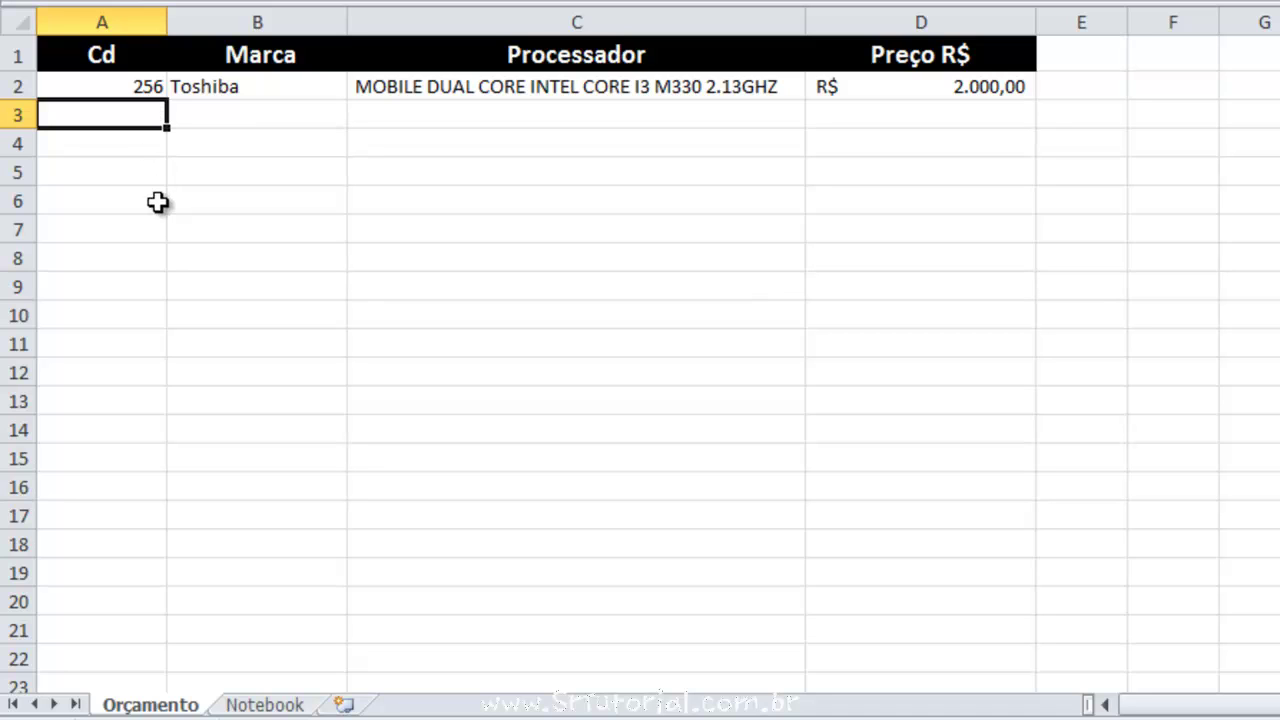
Test 300 in A3, clear it, and select Cd cells A2:A19.
{"action": "left_click_drag", "start_coordinate": [137, 114], "coordinate": [114, 611]}
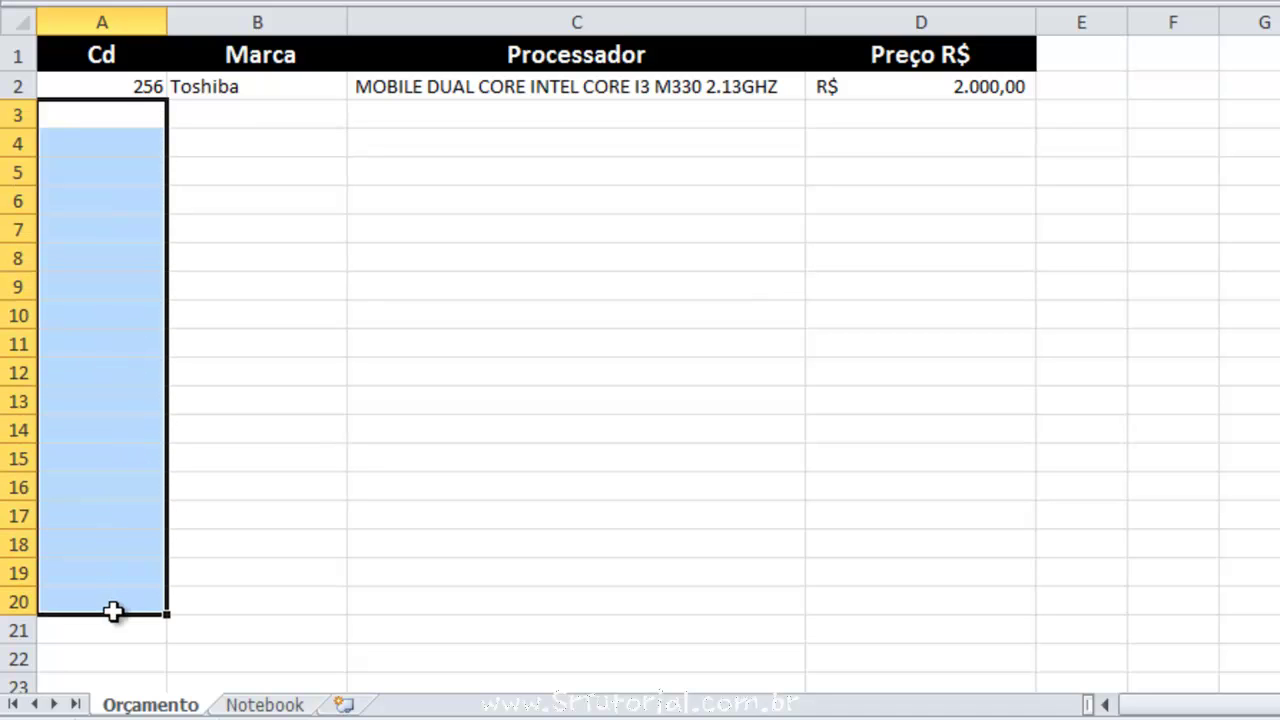
{"action": "left_click", "coordinate": [117, 117]}
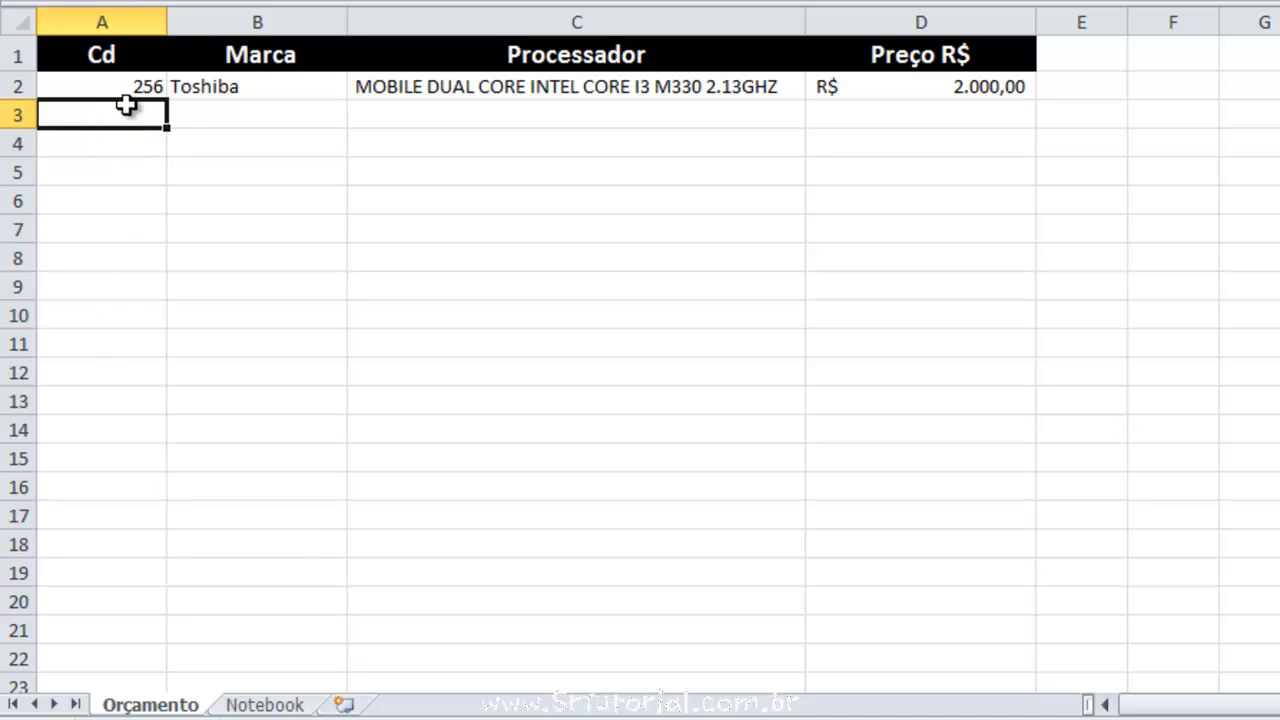
{"action": "type", "text": "3"}
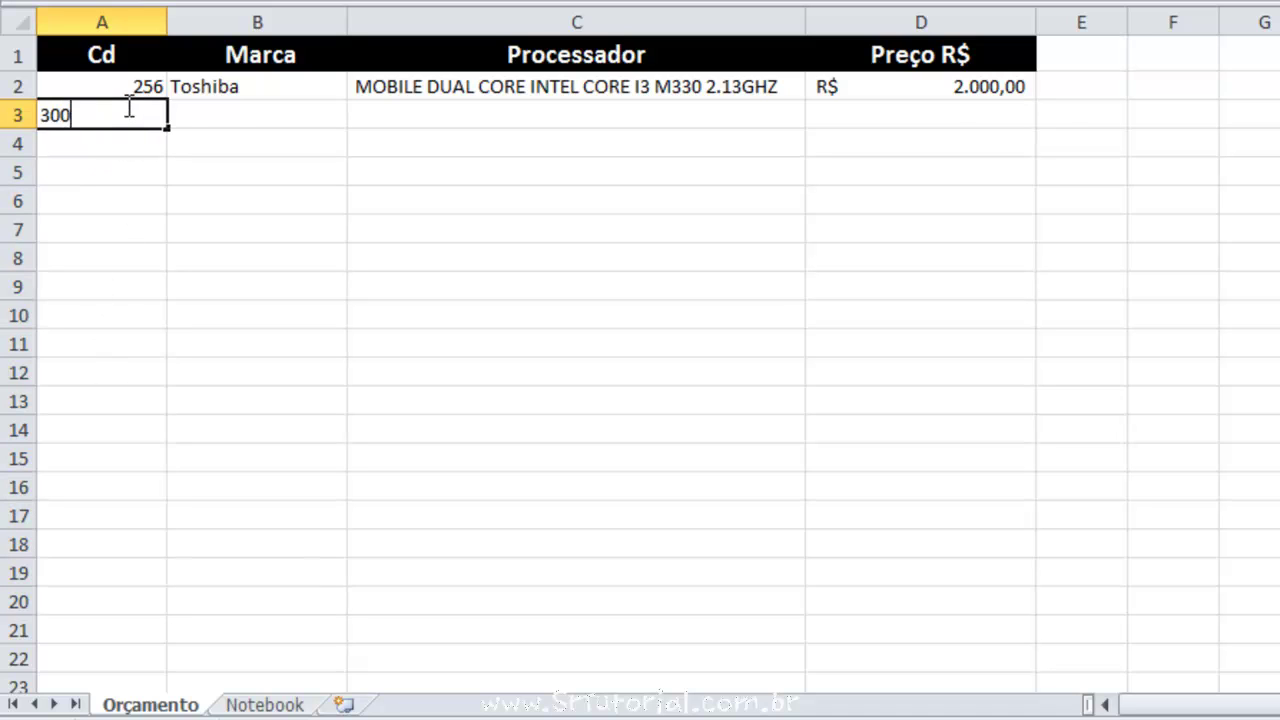
{"action": "type", "text": "00"}
{"action": "key", "text": "Return"}
{"action": "left_click", "coordinate": [118, 113]}
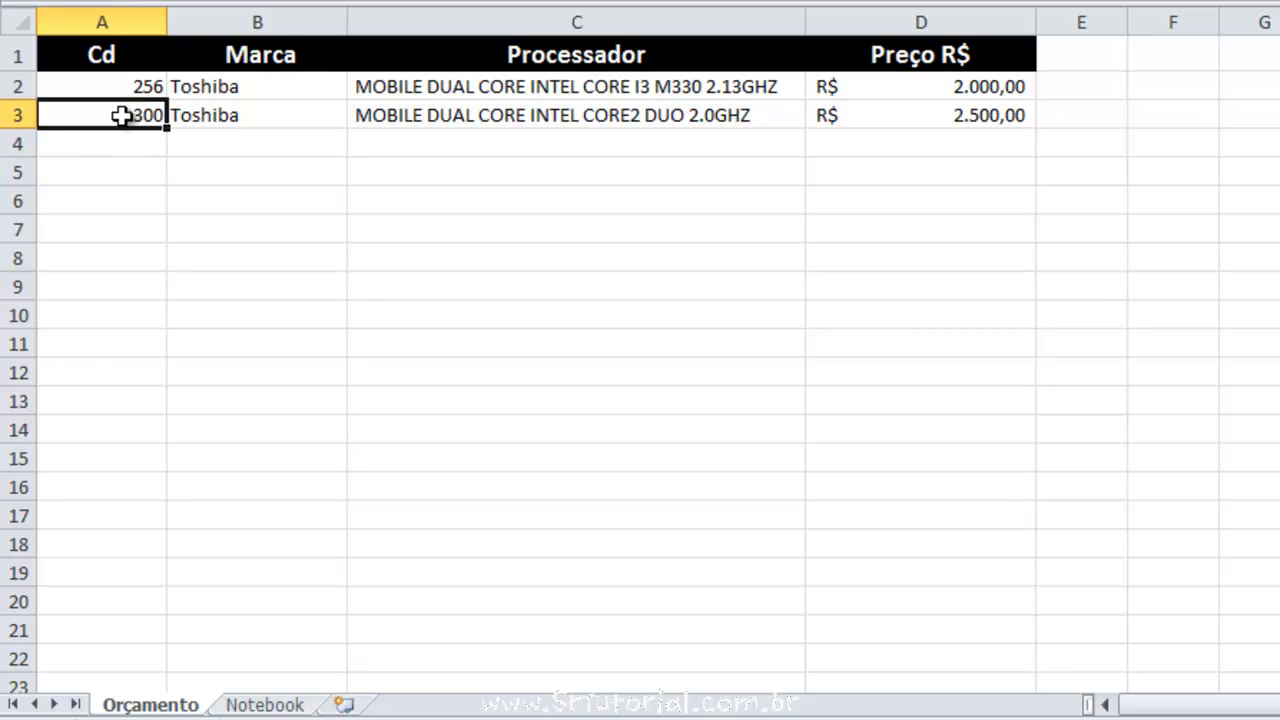
{"action": "key", "text": "Delete"}
{"action": "left_click_drag", "start_coordinate": [151, 89], "coordinate": [132, 570]}
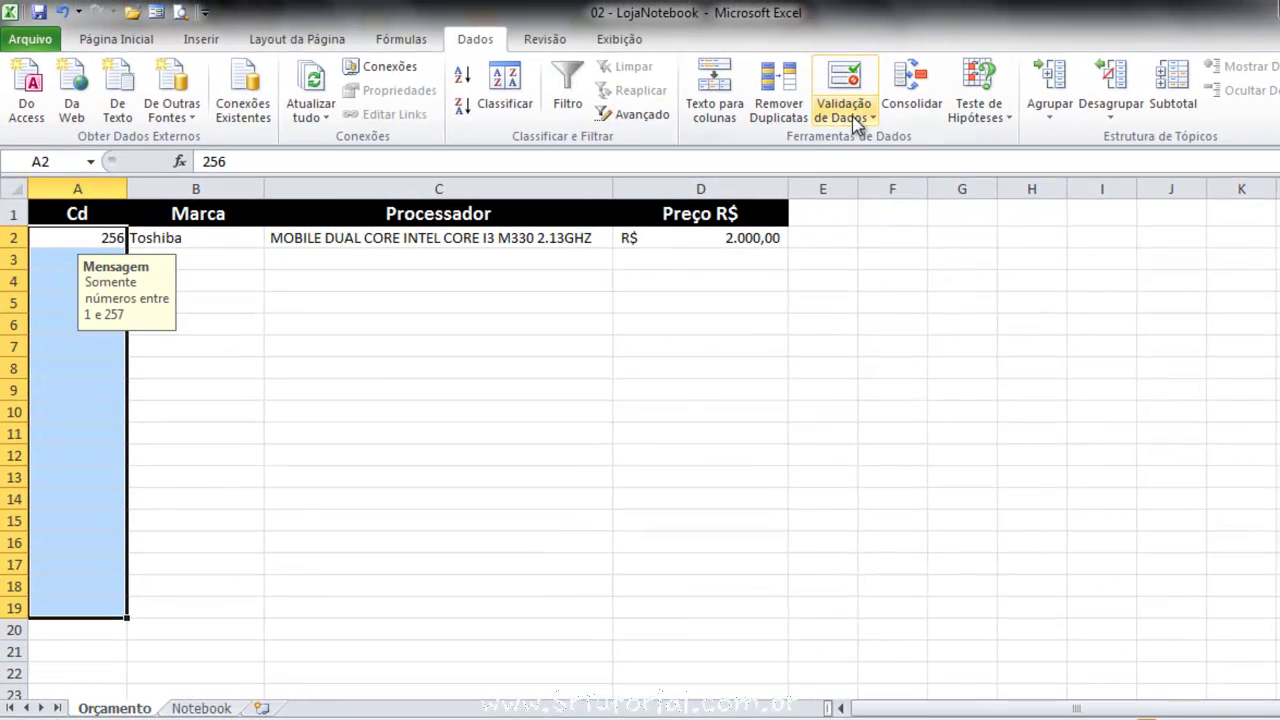
Extend A2's whole-number 1–257 validation to A2:A19 by answering Sim and confirming.
{"action": "left_click", "coordinate": [850, 117]}
{"action": "left_click", "coordinate": [873, 145]}
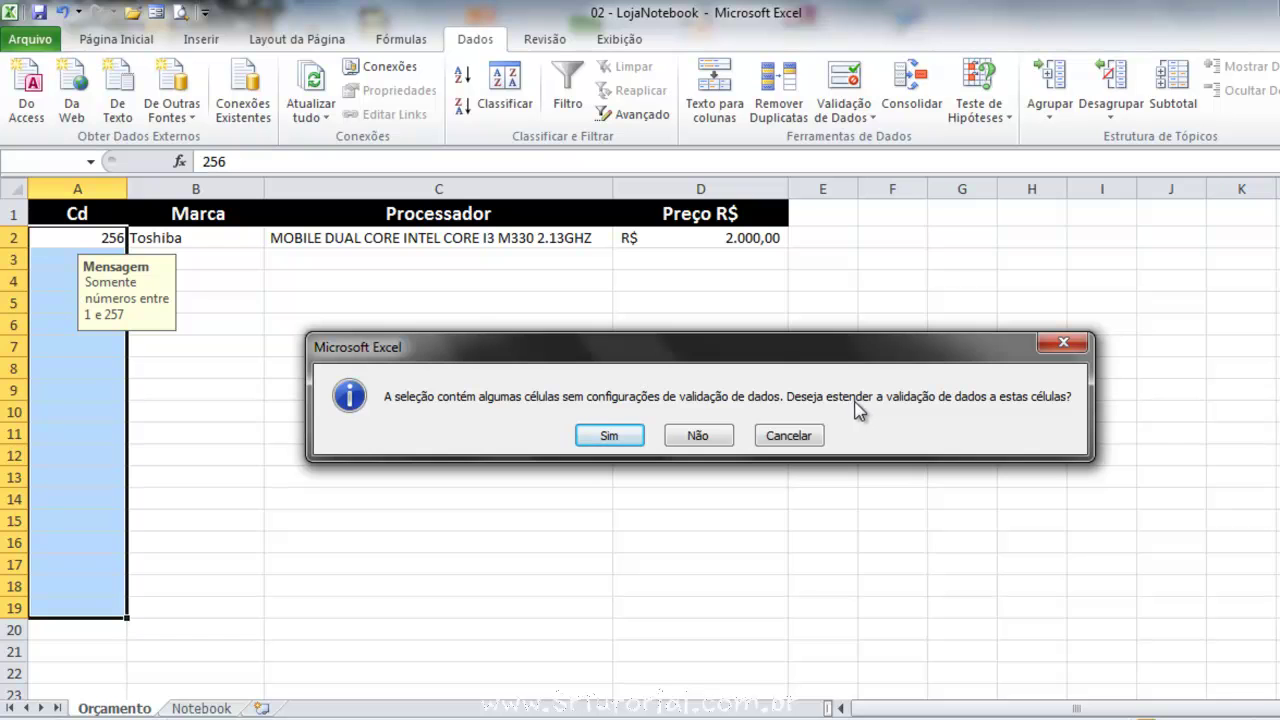
{"action": "left_click", "coordinate": [612, 436]}
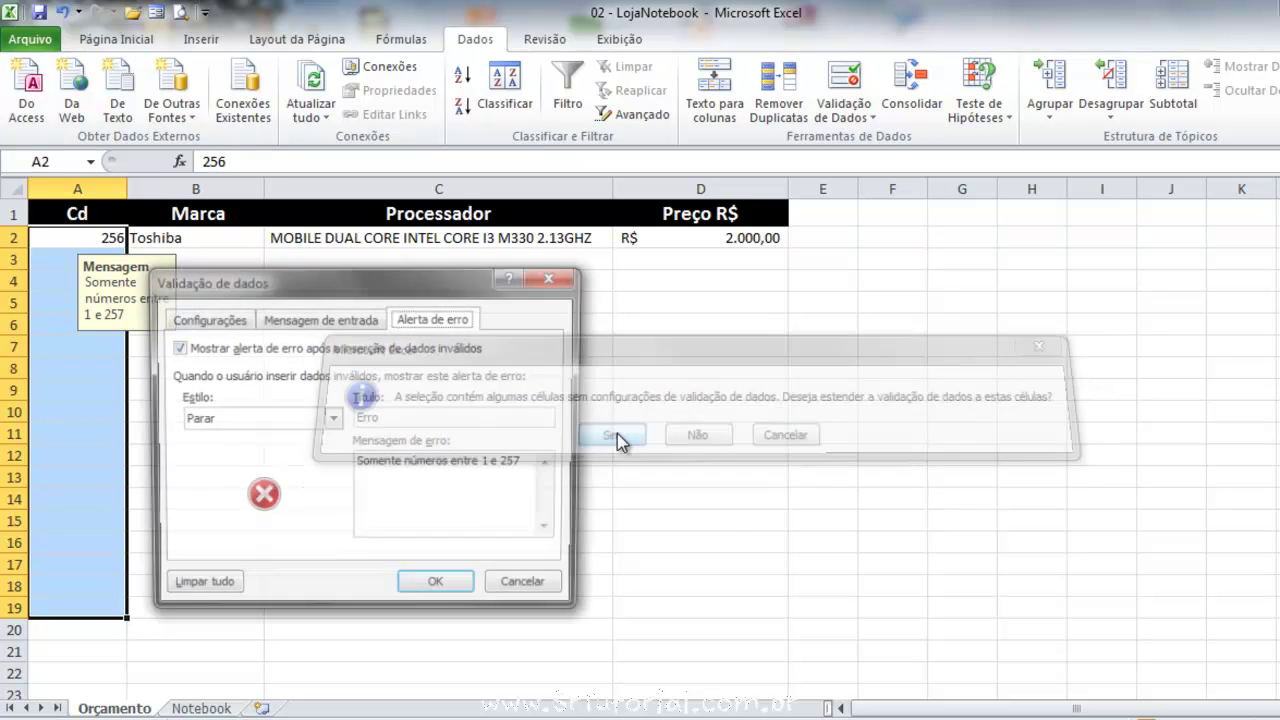
{"action": "left_click_drag", "start_coordinate": [263, 293], "coordinate": [392, 312]}
{"action": "left_click", "coordinate": [341, 338]}
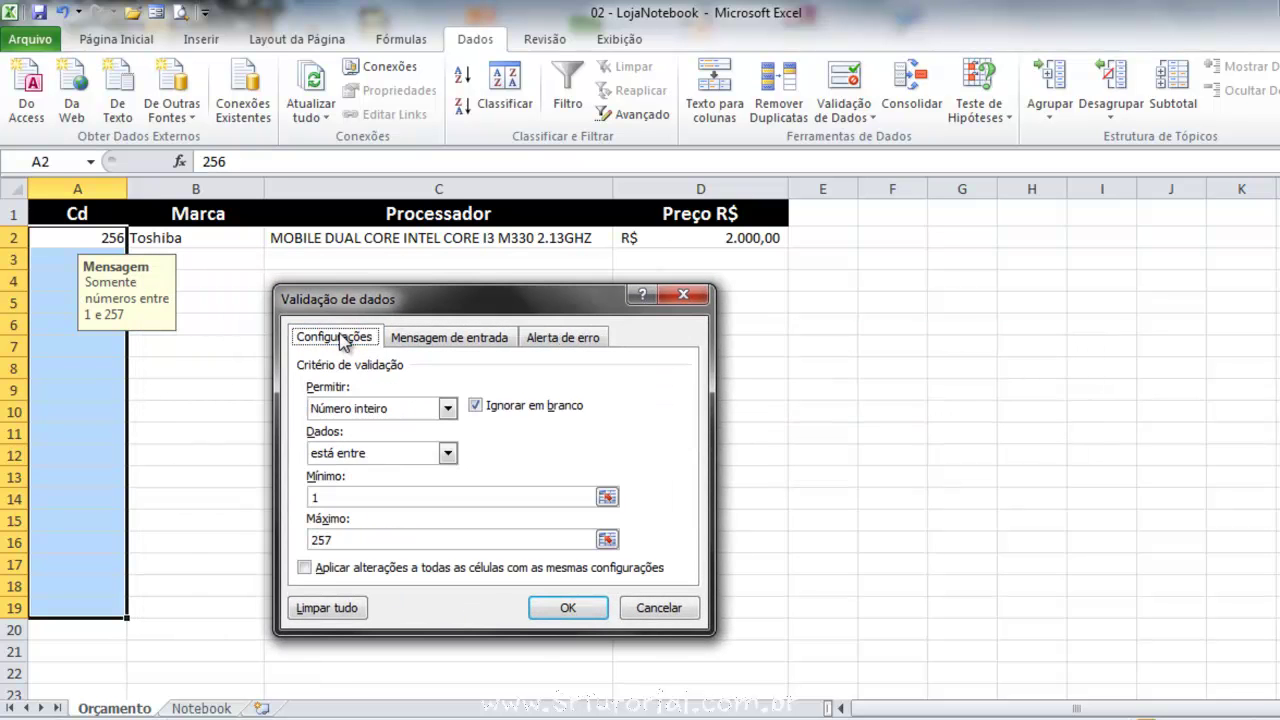
{"action": "left_click", "coordinate": [430, 340]}
{"action": "left_click", "coordinate": [553, 342]}
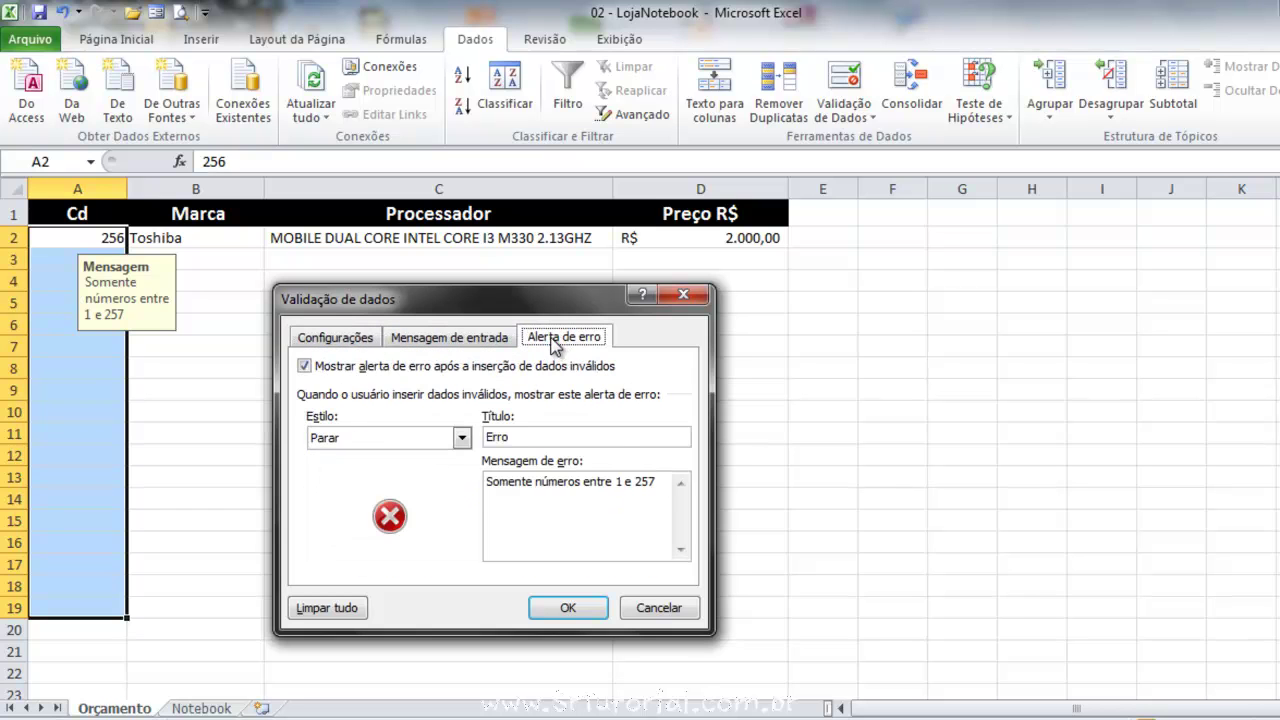
{"action": "left_click", "coordinate": [335, 338]}
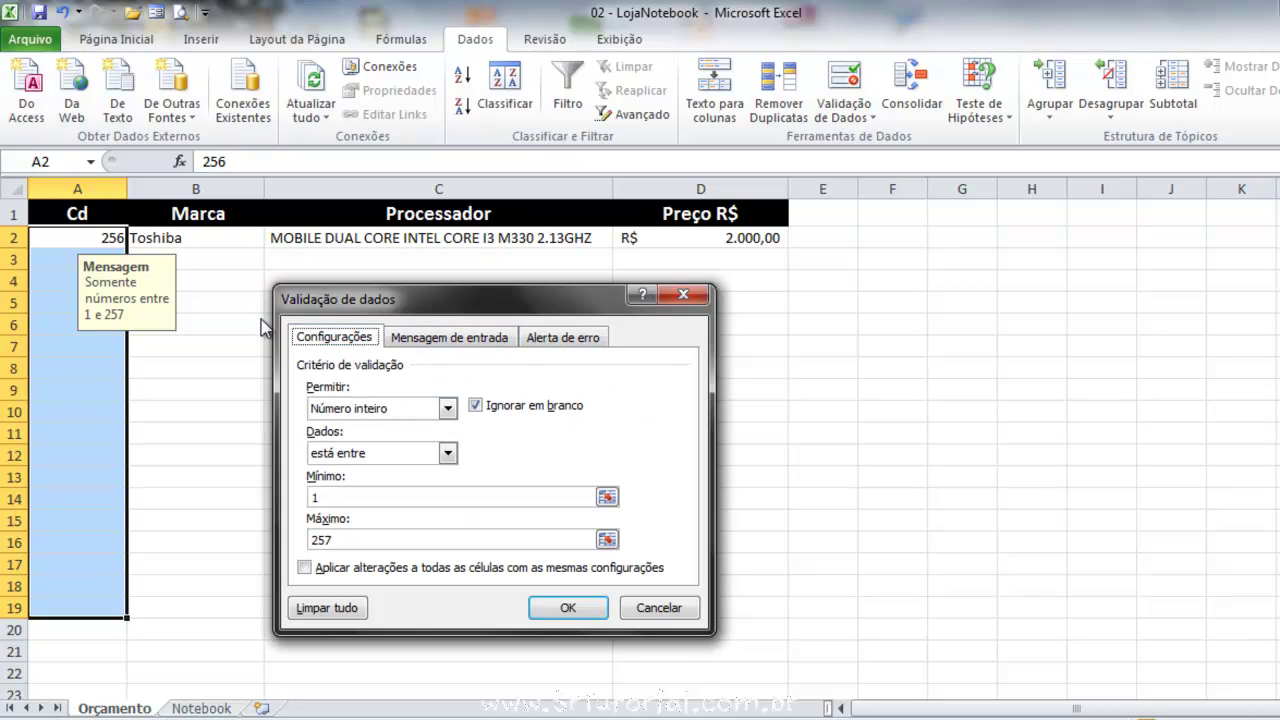
{"action": "left_click", "coordinate": [567, 608]}
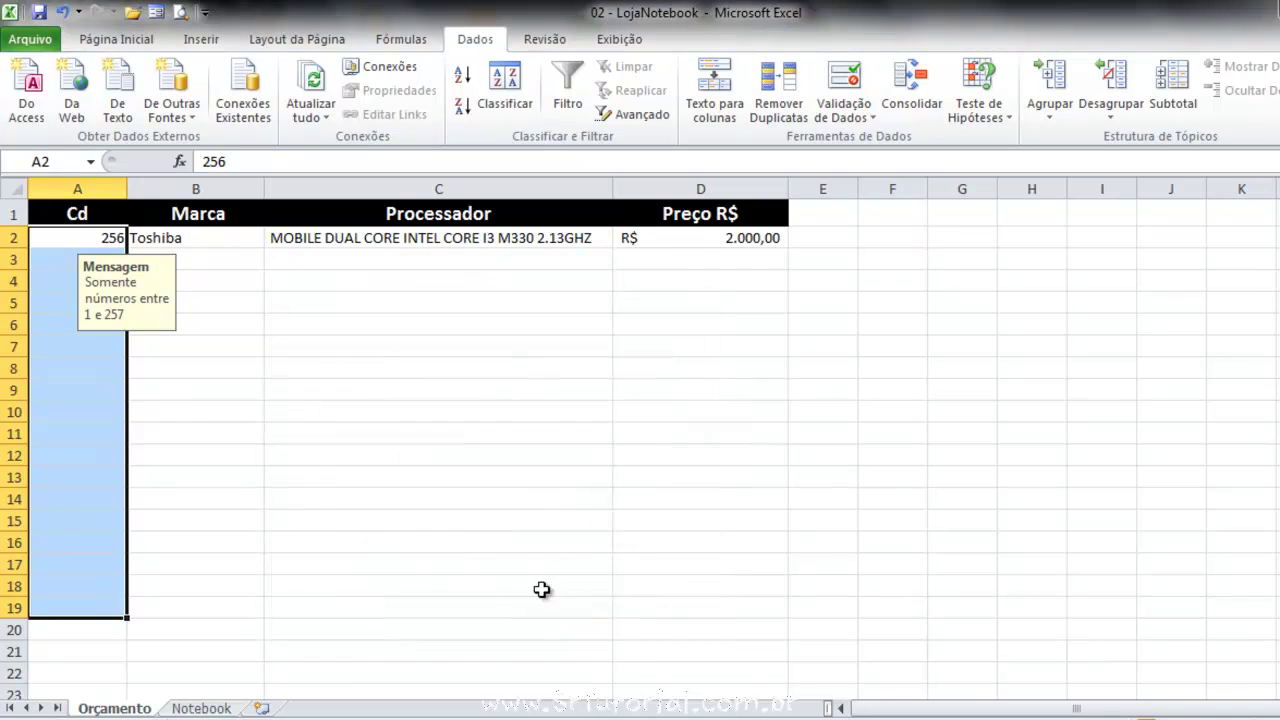
{"action": "left_click", "coordinate": [83, 346]}
{"action": "left_click", "coordinate": [89, 469]}
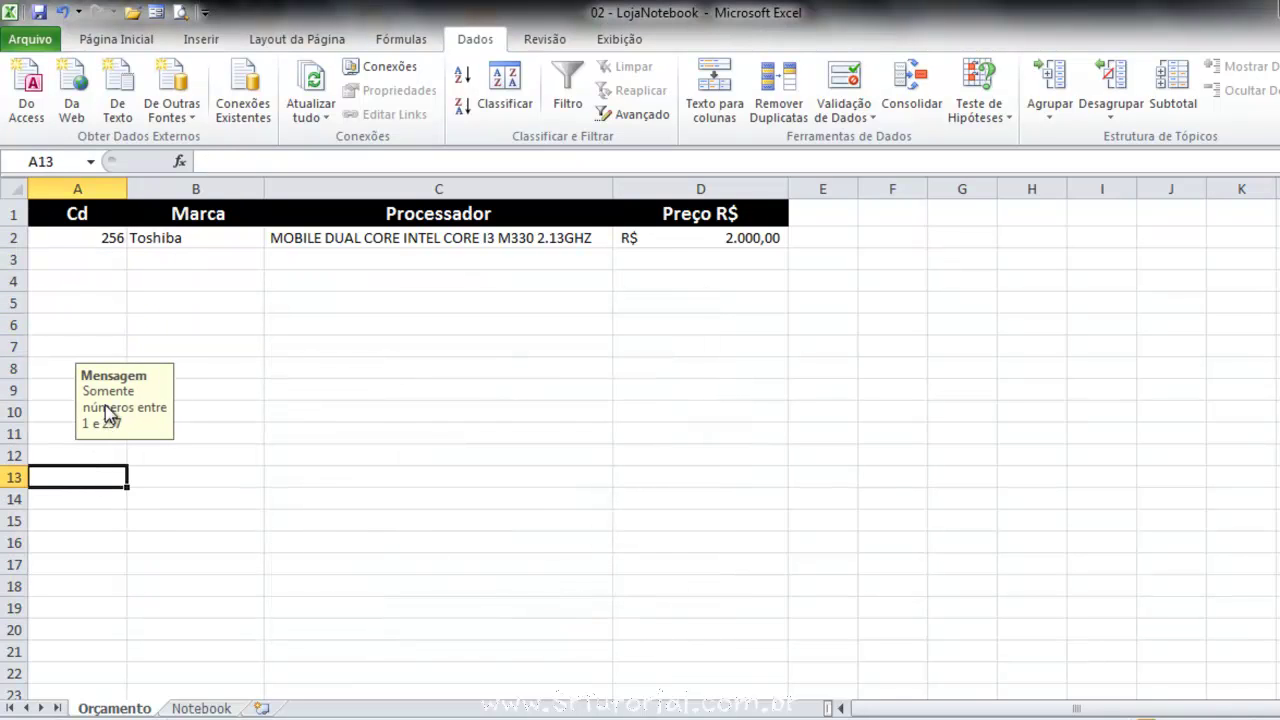
{"action": "left_click", "coordinate": [99, 325]}
{"action": "left_click", "coordinate": [91, 282]}
{"action": "left_click", "coordinate": [86, 322]}
{"action": "left_click", "coordinate": [172, 326]}
{"action": "left_click", "coordinate": [103, 323]}
{"action": "left_click", "coordinate": [83, 477]}
{"action": "left_click", "coordinate": [101, 551]}
{"action": "left_click", "coordinate": [257, 563]}
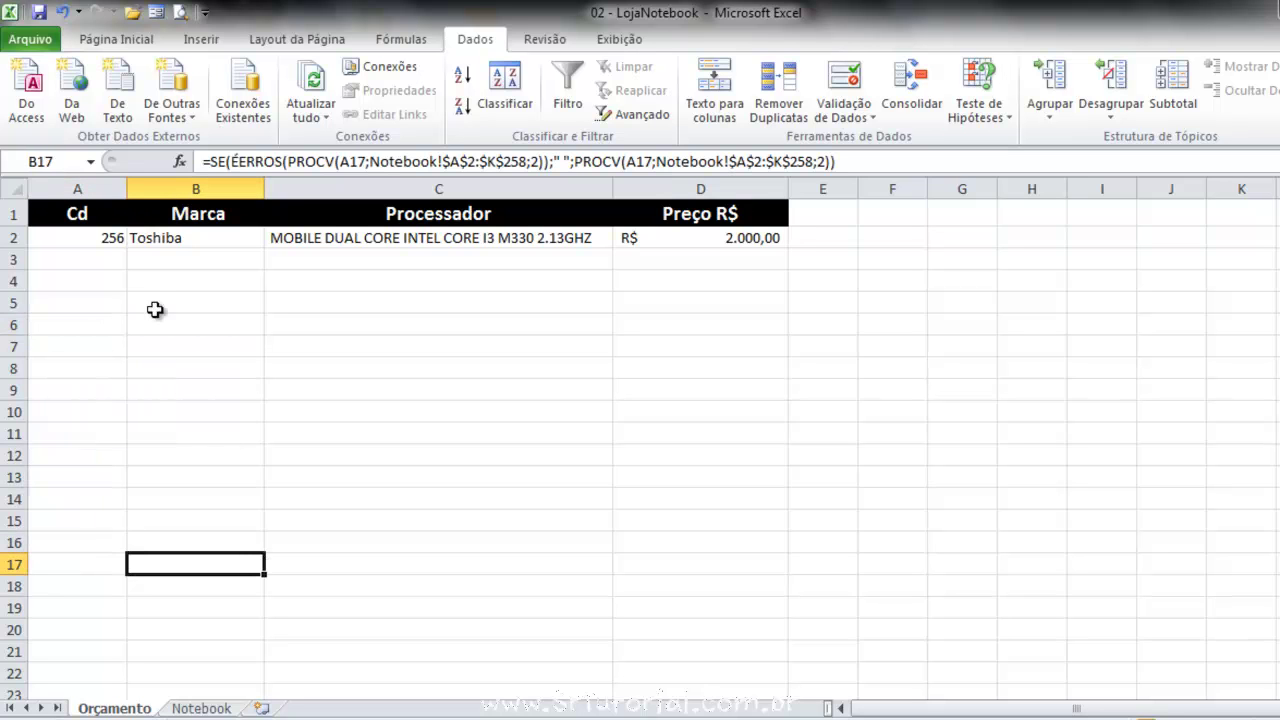
{"action": "left_click", "coordinate": [104, 238]}
{"action": "left_click", "coordinate": [94, 262]}
{"action": "left_click", "coordinate": [93, 284]}
{"action": "left_click", "coordinate": [82, 329]}
{"action": "left_click", "coordinate": [100, 500]}
{"action": "left_click", "coordinate": [165, 562]}
{"action": "left_click", "coordinate": [118, 390]}
{"action": "type", "text": "3"}
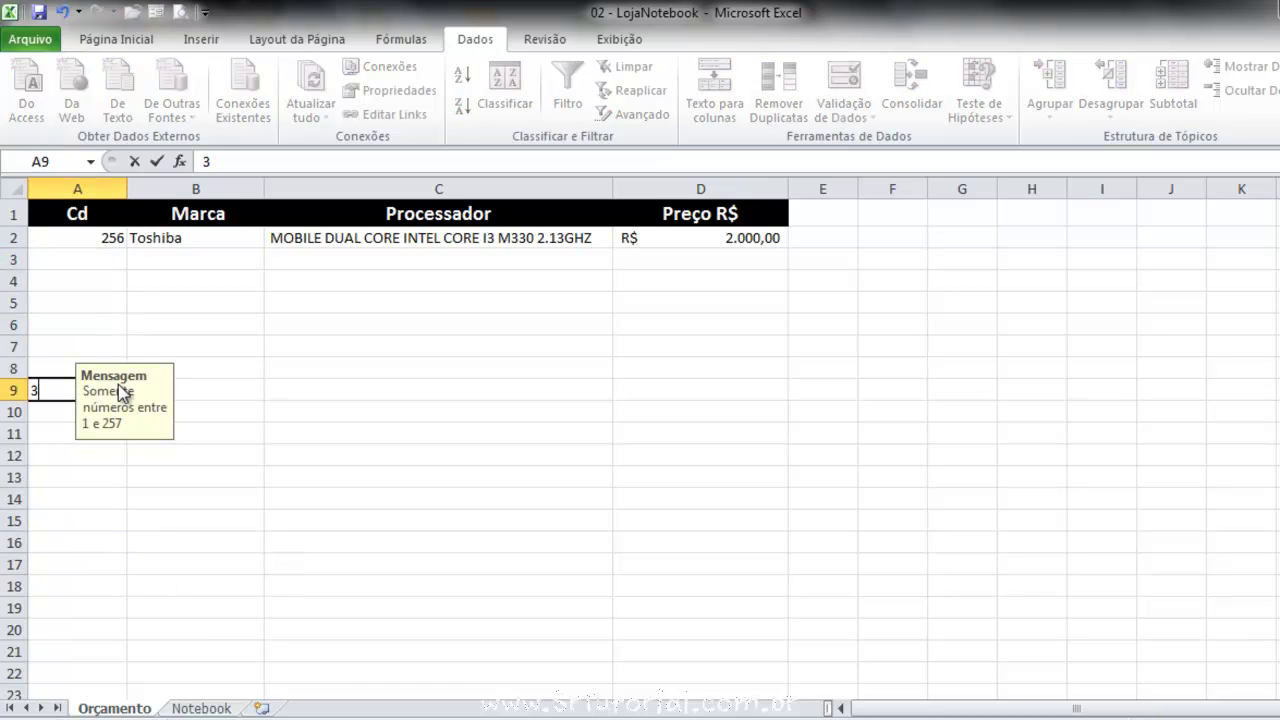
{"action": "type", "text": "00"}
{"action": "key", "text": "Return"}
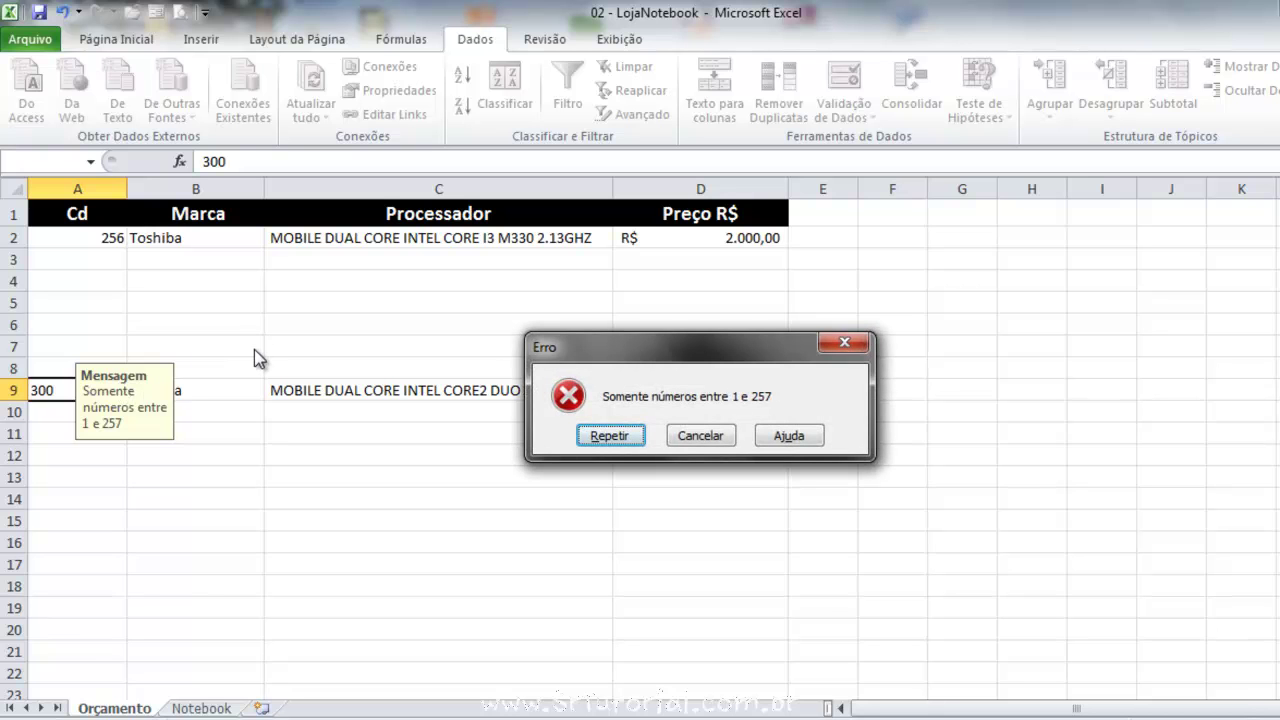
{"action": "left_click", "coordinate": [713, 437]}
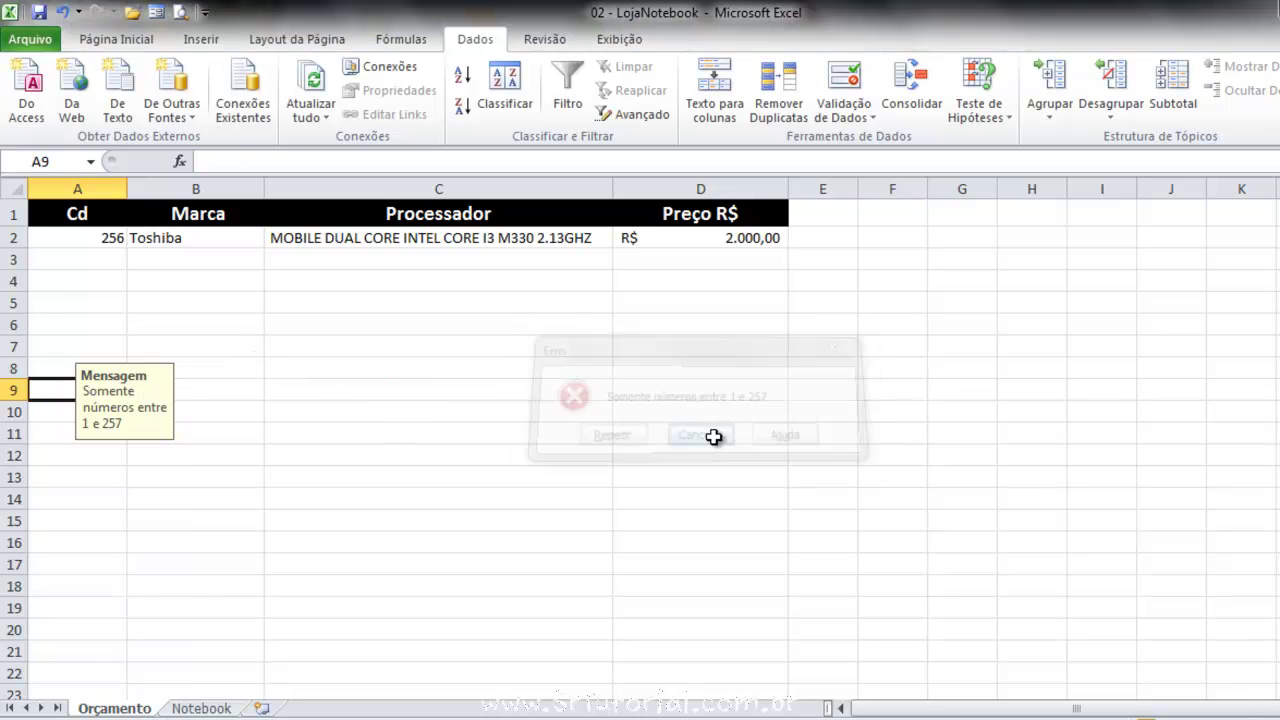
{"action": "left_click", "coordinate": [229, 517]}
{"action": "left_click", "coordinate": [570, 472]}
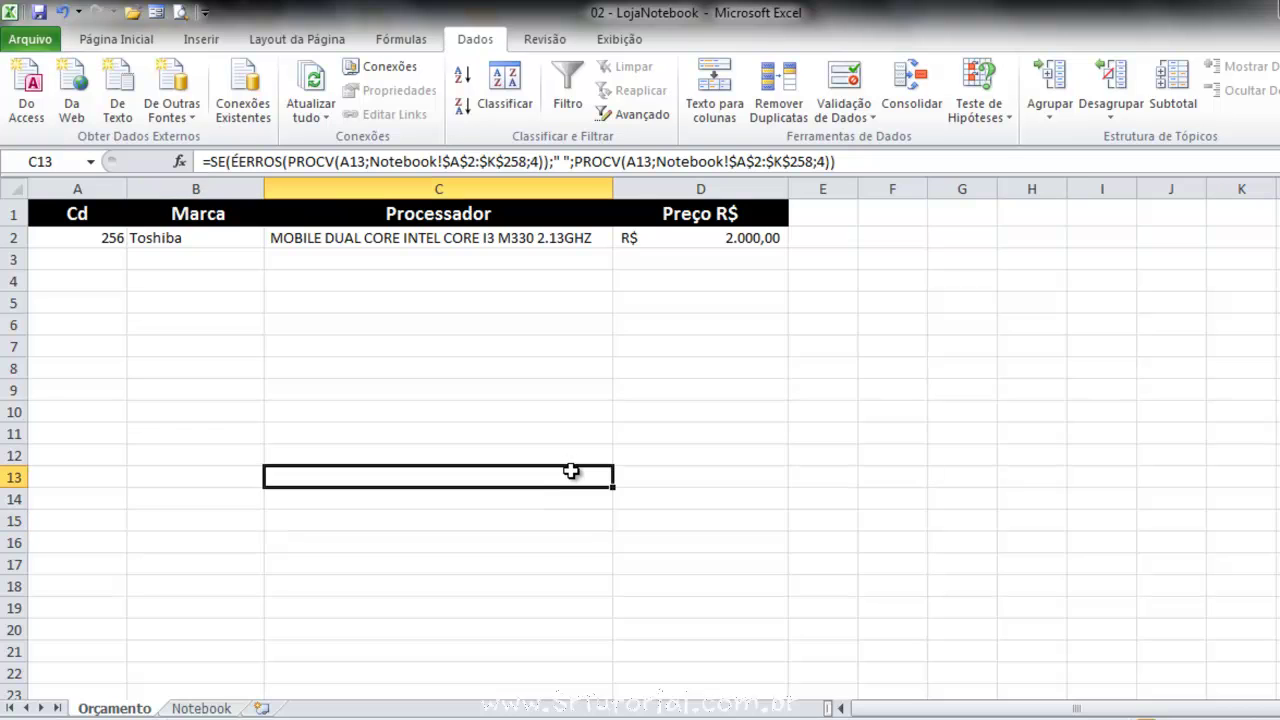
{"action": "scroll", "coordinate": [571, 469], "scroll_direction": "down", "scroll_amount": 7}
{"action": "scroll", "coordinate": [569, 462], "scroll_direction": "up", "scroll_amount": 7}
{"action": "left_click", "coordinate": [230, 264]}
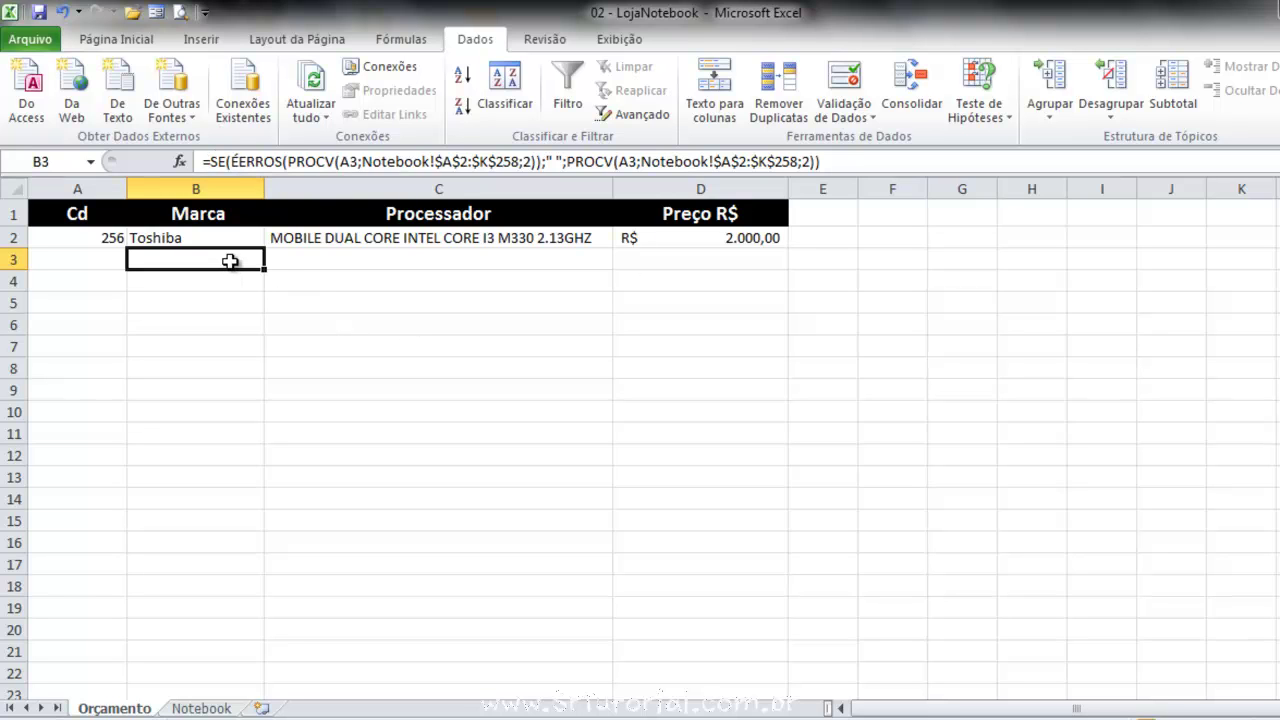
{"action": "key", "text": "Delete"}
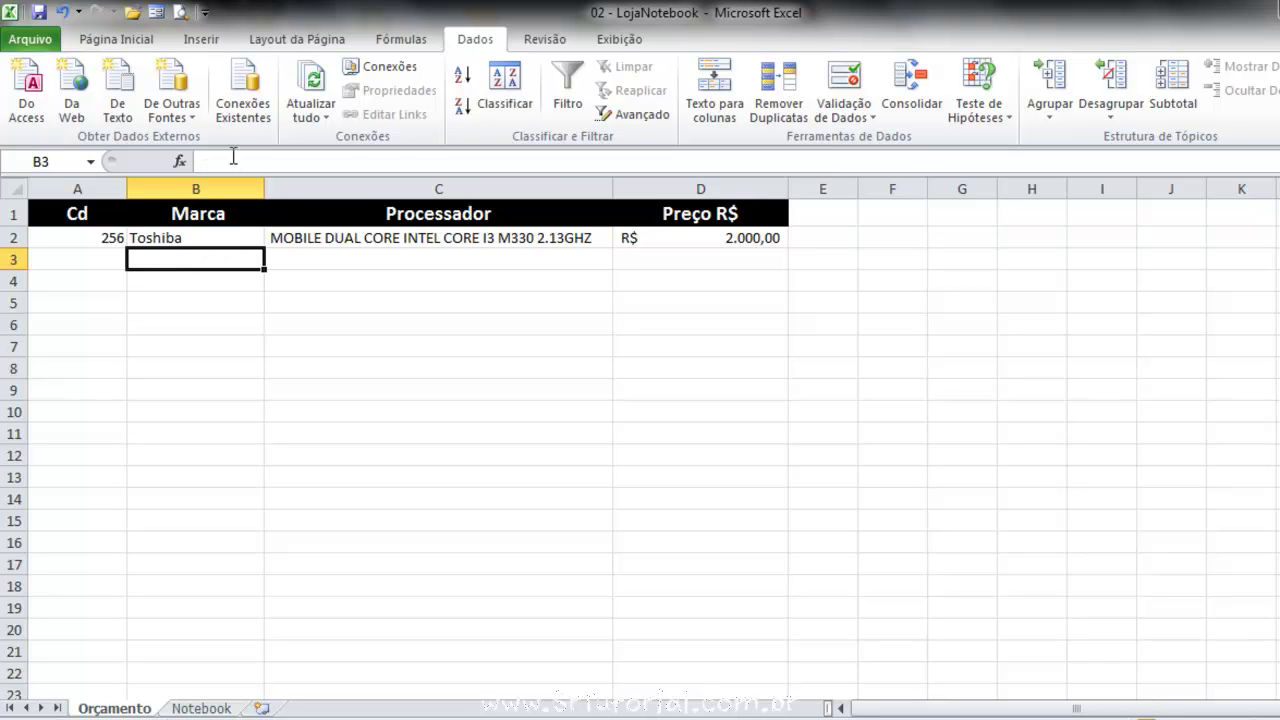
{"action": "left_click", "coordinate": [104, 264]}
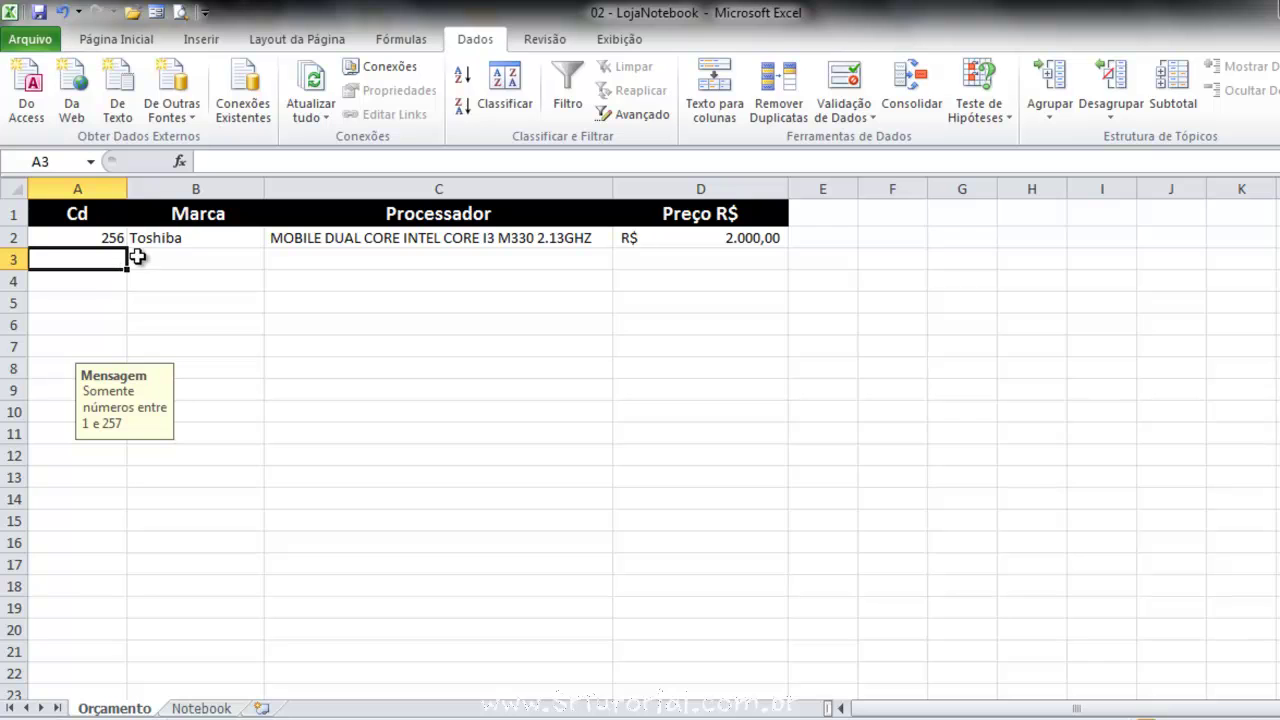
{"action": "type", "text": "5"}
{"action": "key", "text": "Return"}
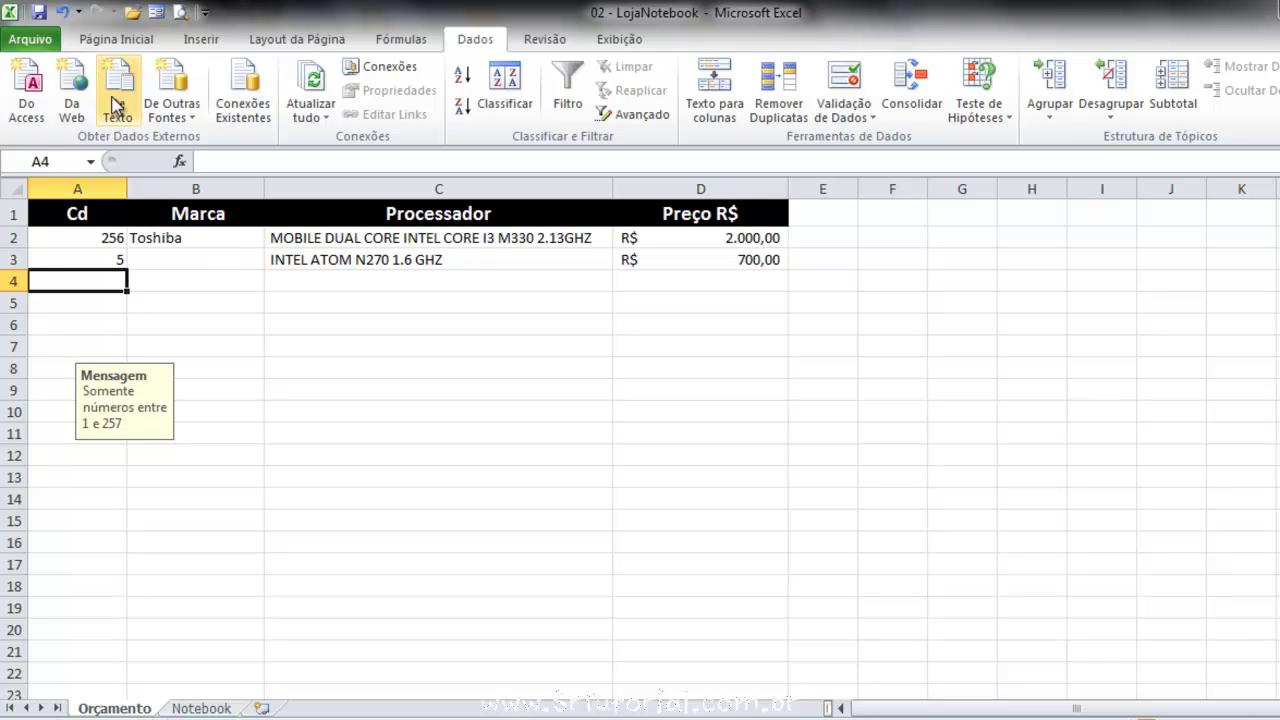
{"action": "left_click", "coordinate": [62, 12]}
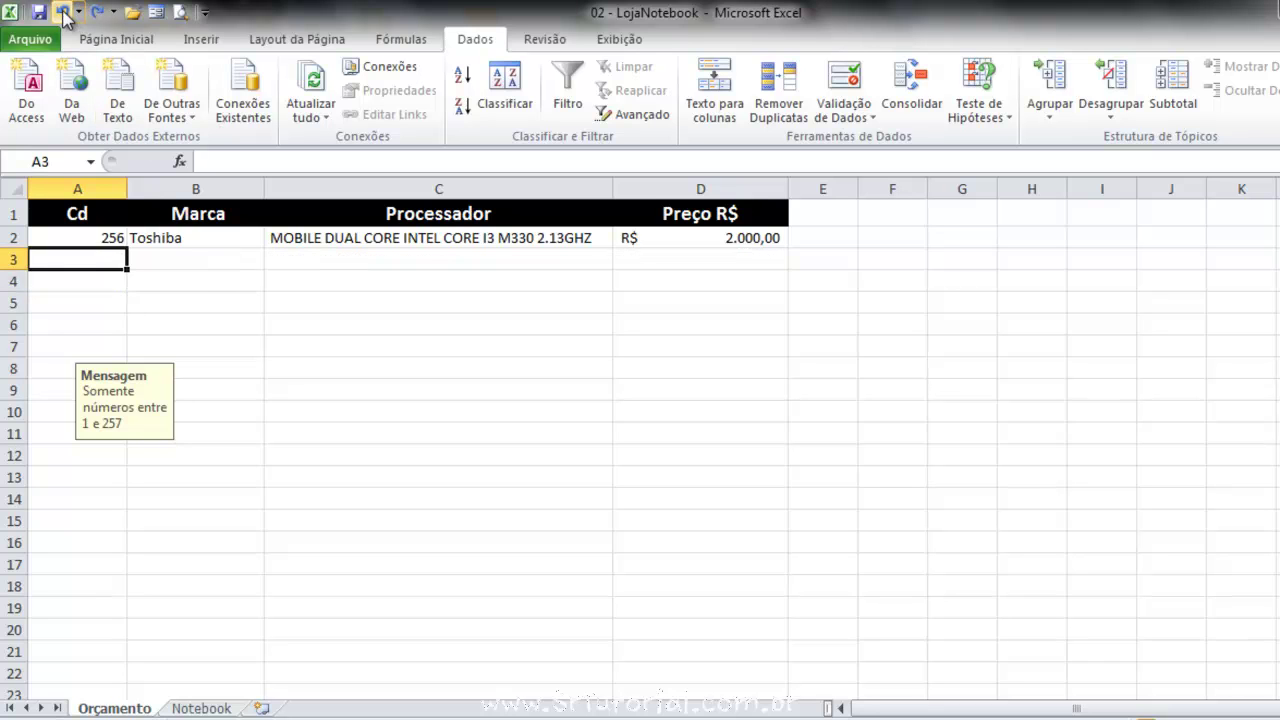
{"action": "left_click", "coordinate": [230, 266]}
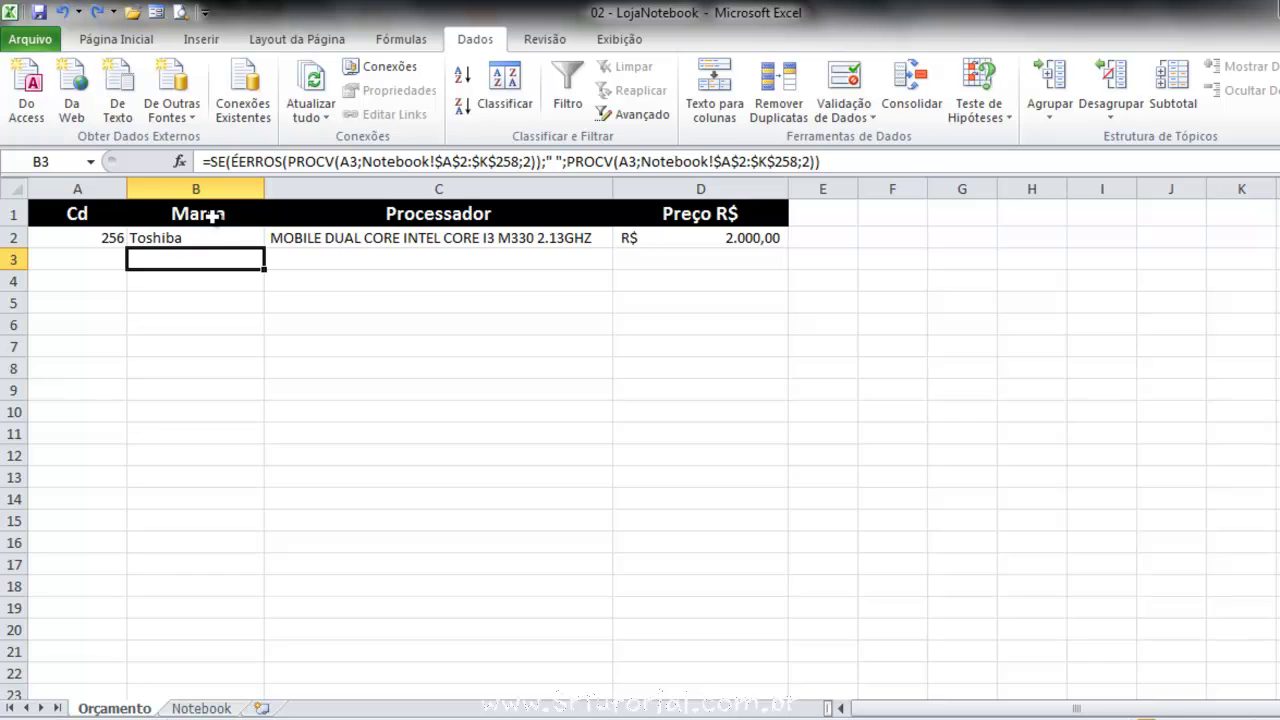
{"action": "left_click", "coordinate": [370, 256]}
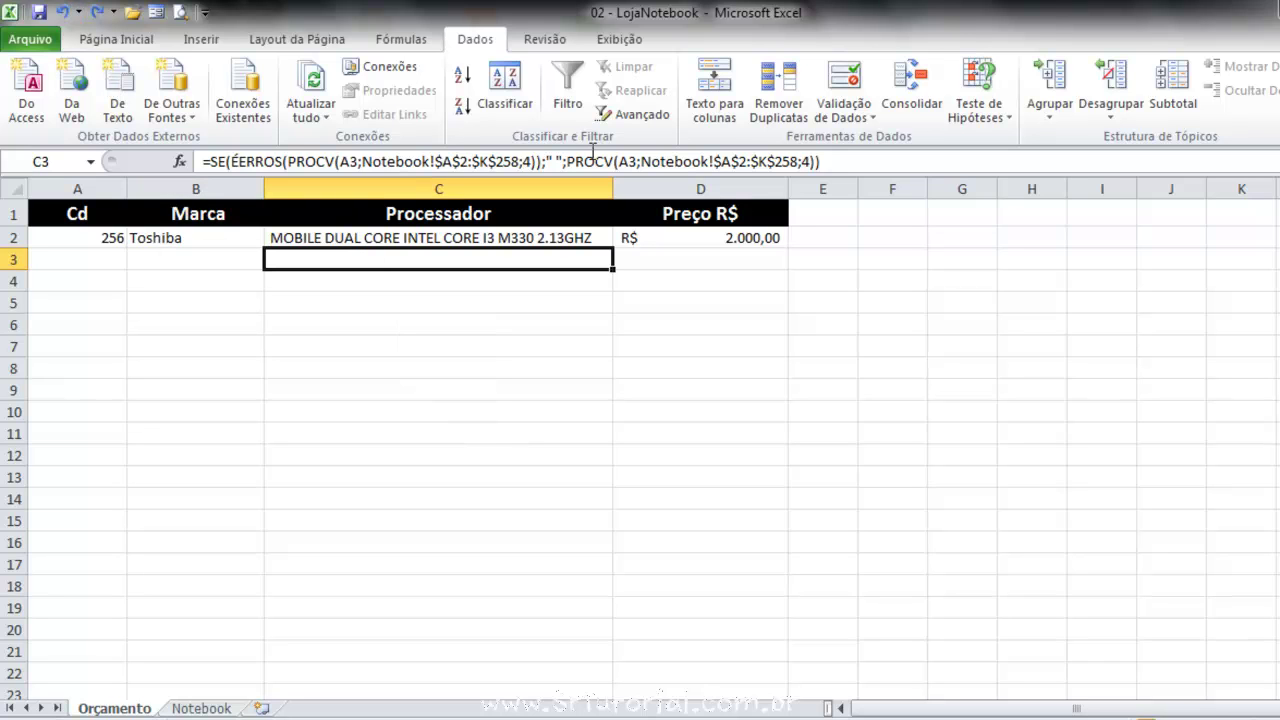
{"action": "left_click", "coordinate": [221, 256]}
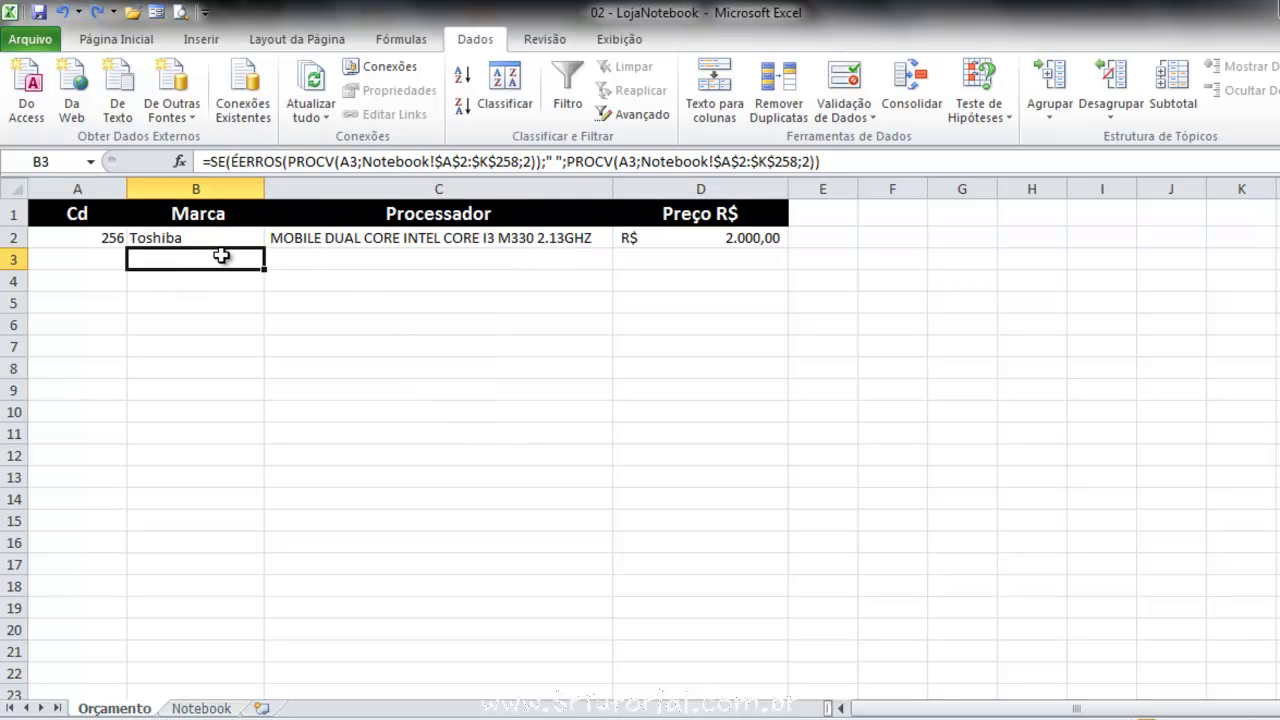
{"action": "left_click_drag", "start_coordinate": [106, 240], "coordinate": [114, 282]}
{"action": "left_click_drag", "start_coordinate": [94, 209], "coordinate": [672, 619]}
{"action": "left_click", "coordinate": [312, 365]}
{"action": "left_click_drag", "start_coordinate": [103, 236], "coordinate": [111, 590]}
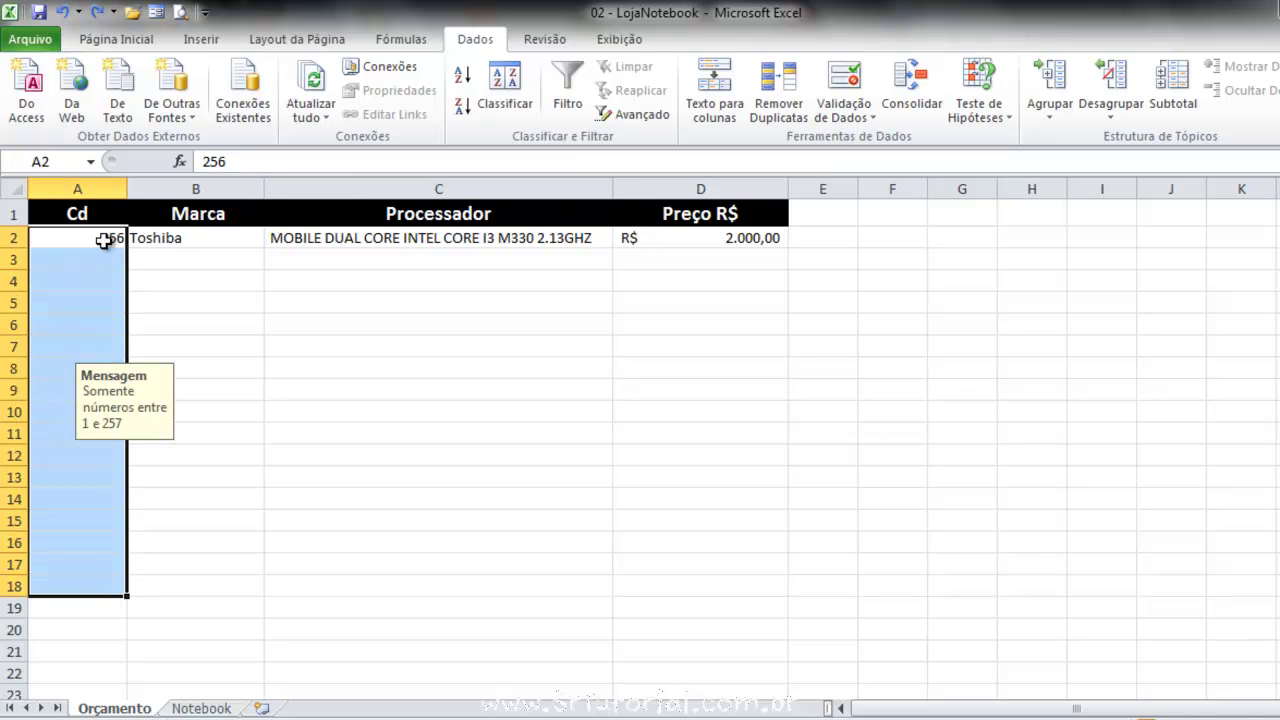
Select the Cd cells A2:A17 after inspecting the column B lookup formulas.
{"action": "left_click", "coordinate": [252, 413]}
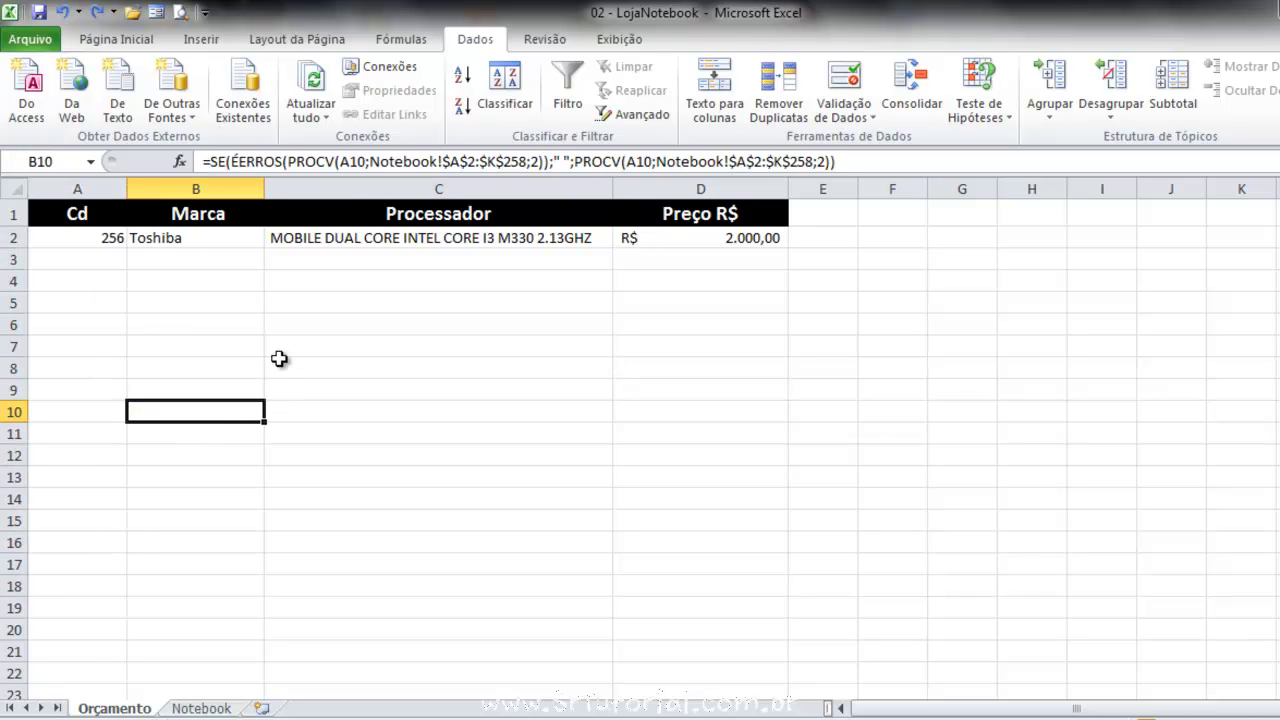
{"action": "left_click_drag", "start_coordinate": [109, 237], "coordinate": [90, 578]}
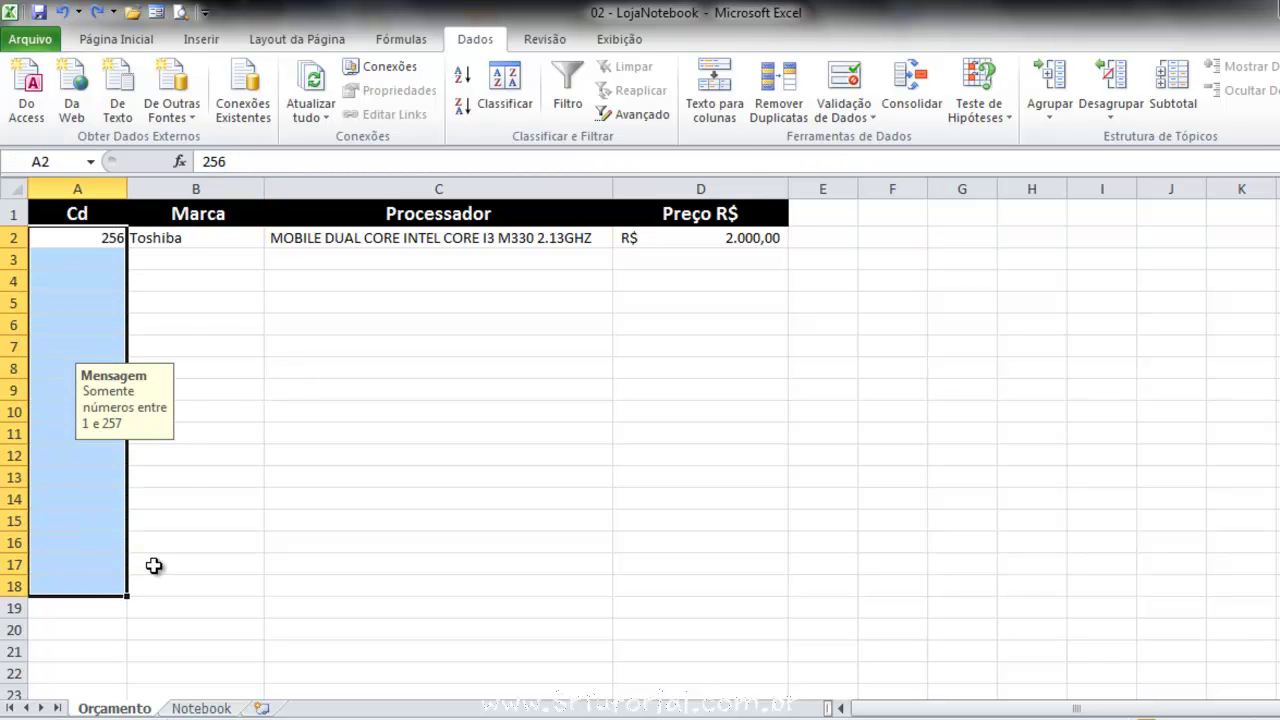
{"action": "left_click", "coordinate": [160, 565]}
{"action": "left_click", "coordinate": [174, 600]}
{"action": "left_click", "coordinate": [171, 567]}
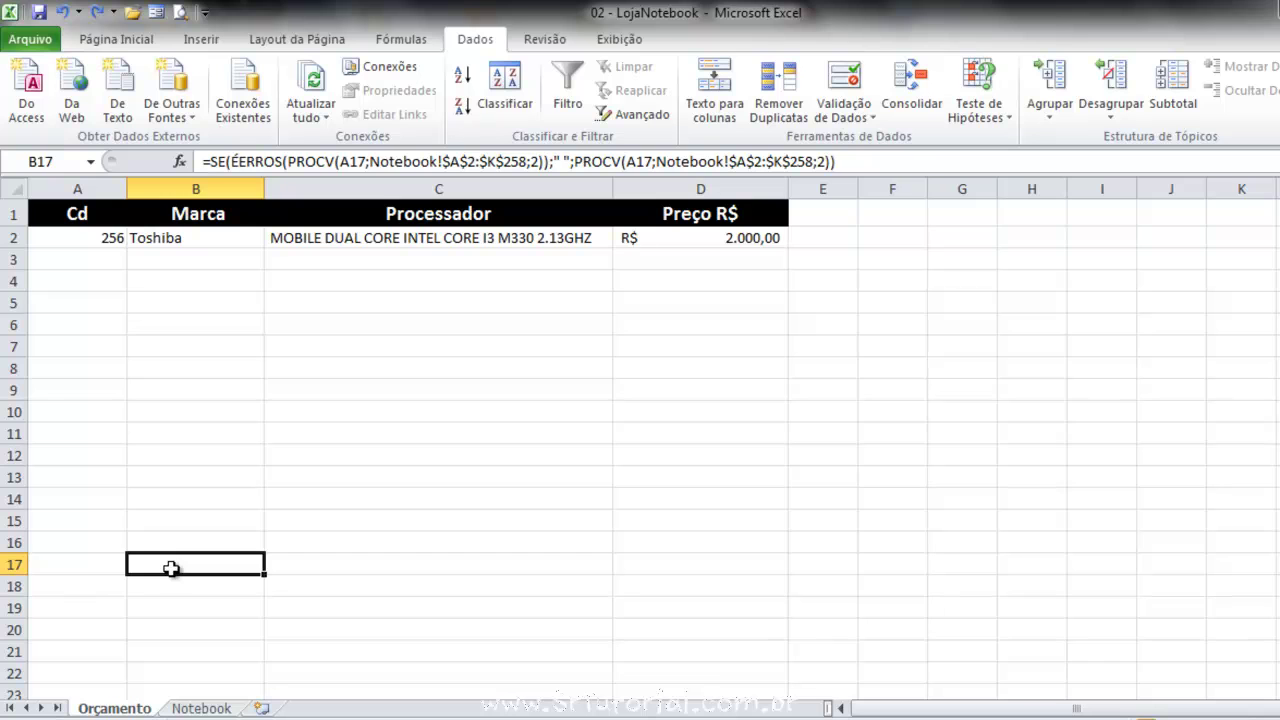
{"action": "left_click_drag", "start_coordinate": [100, 572], "coordinate": [90, 236]}
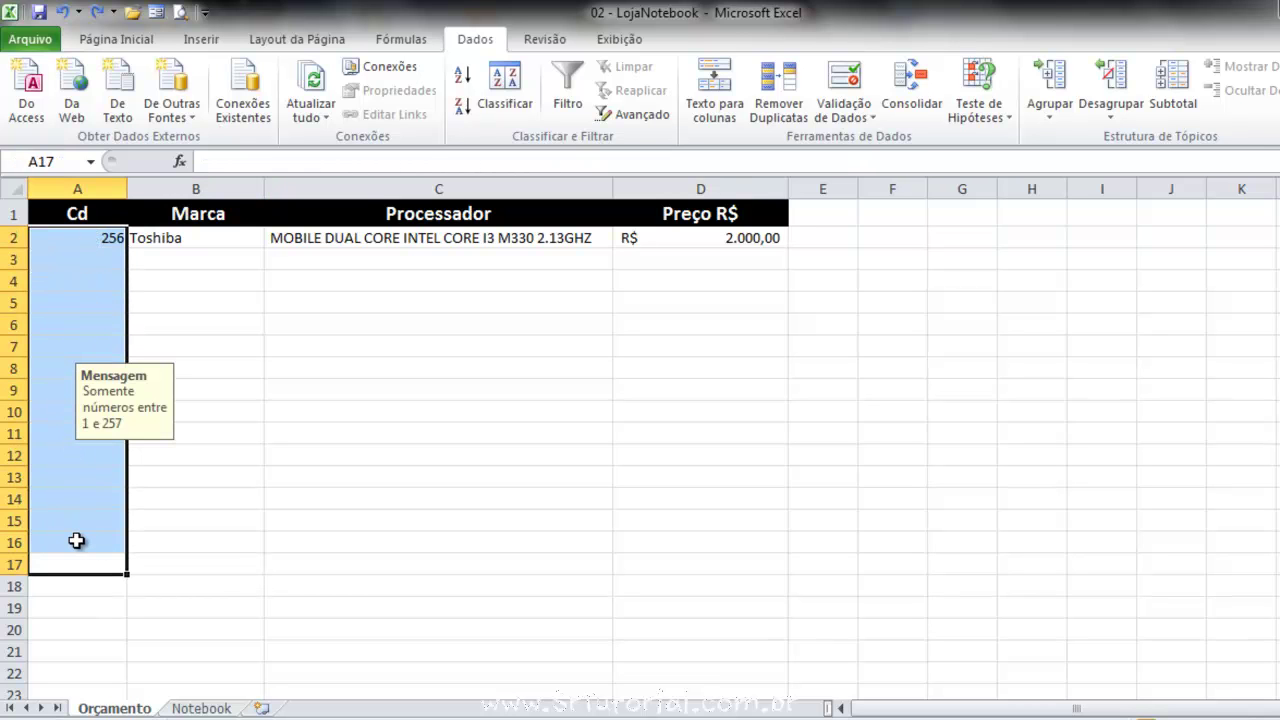
Untick Bloqueadas on the Proteção tab of Formatar Células and confirm.
{"action": "left_click", "coordinate": [131, 44]}
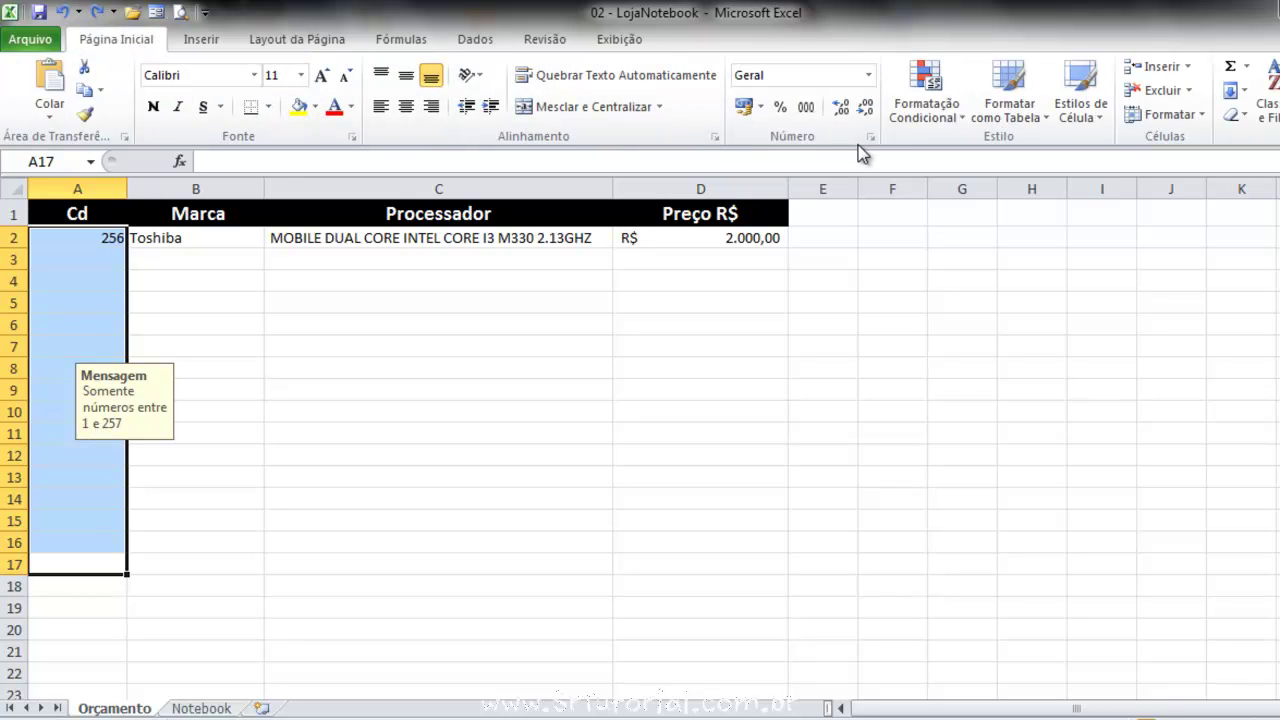
{"action": "left_click", "coordinate": [872, 138]}
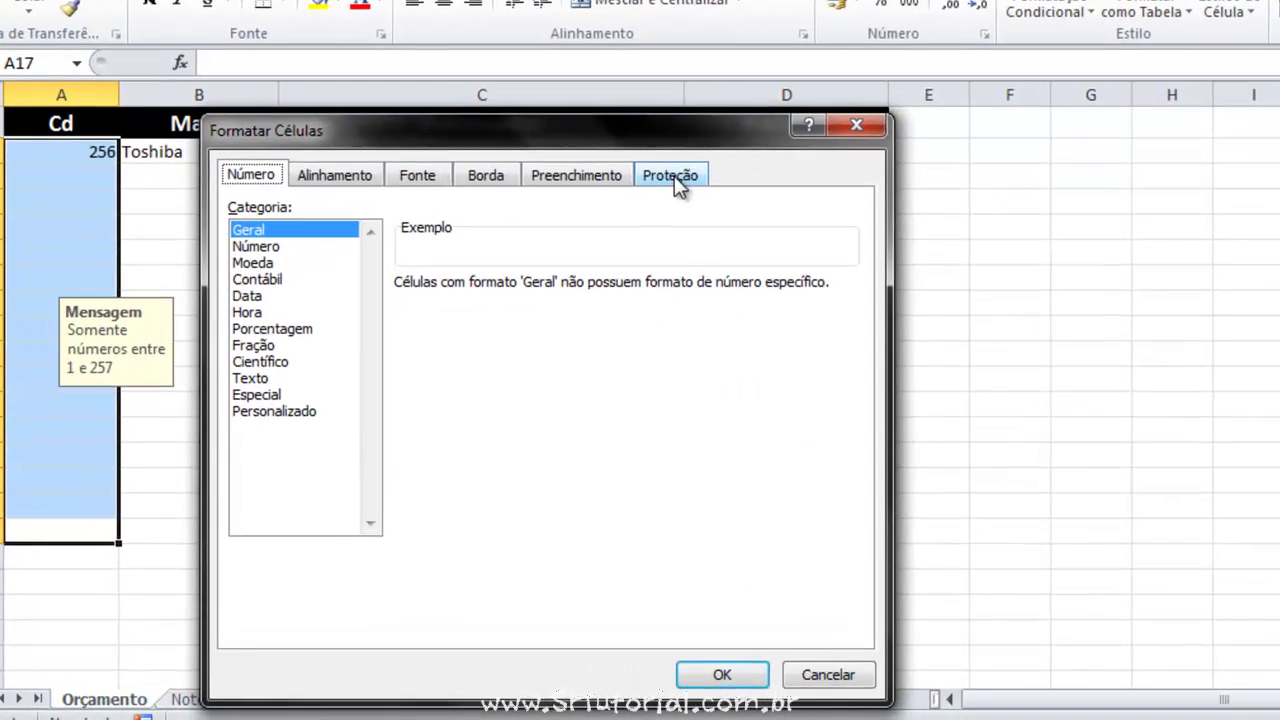
{"action": "left_click", "coordinate": [600, 258]}
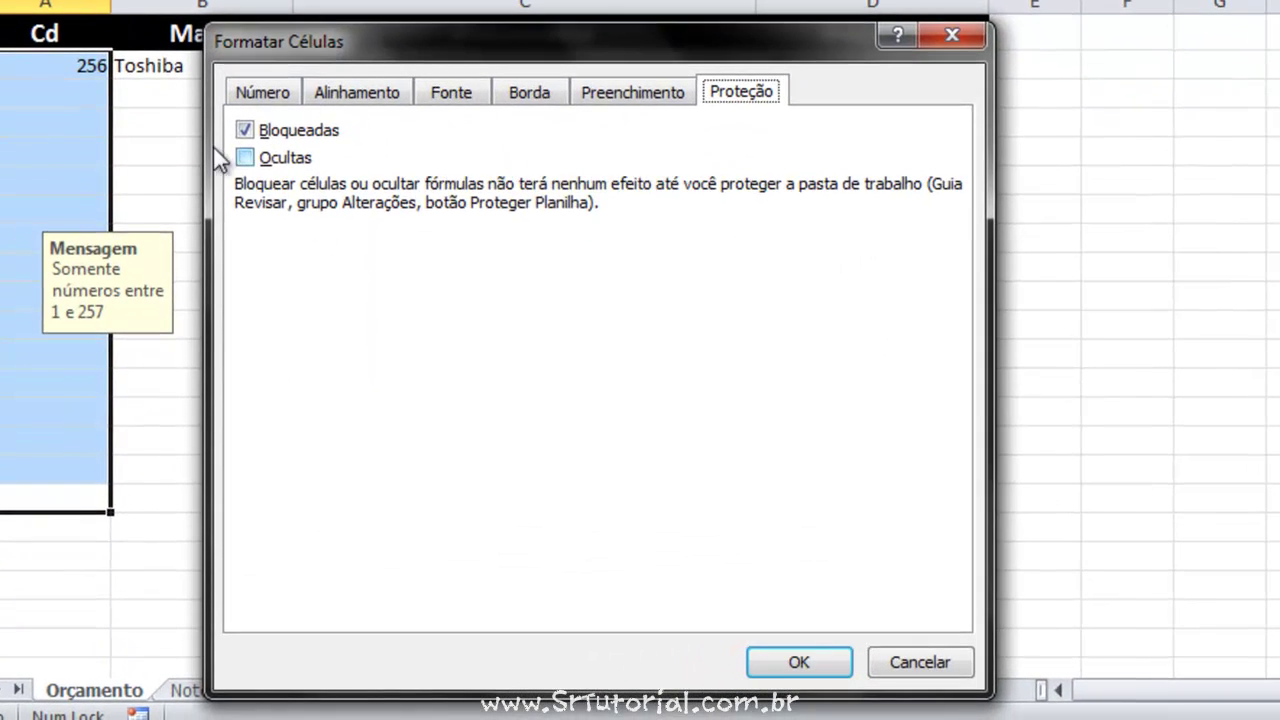
{"action": "left_click", "coordinate": [250, 130]}
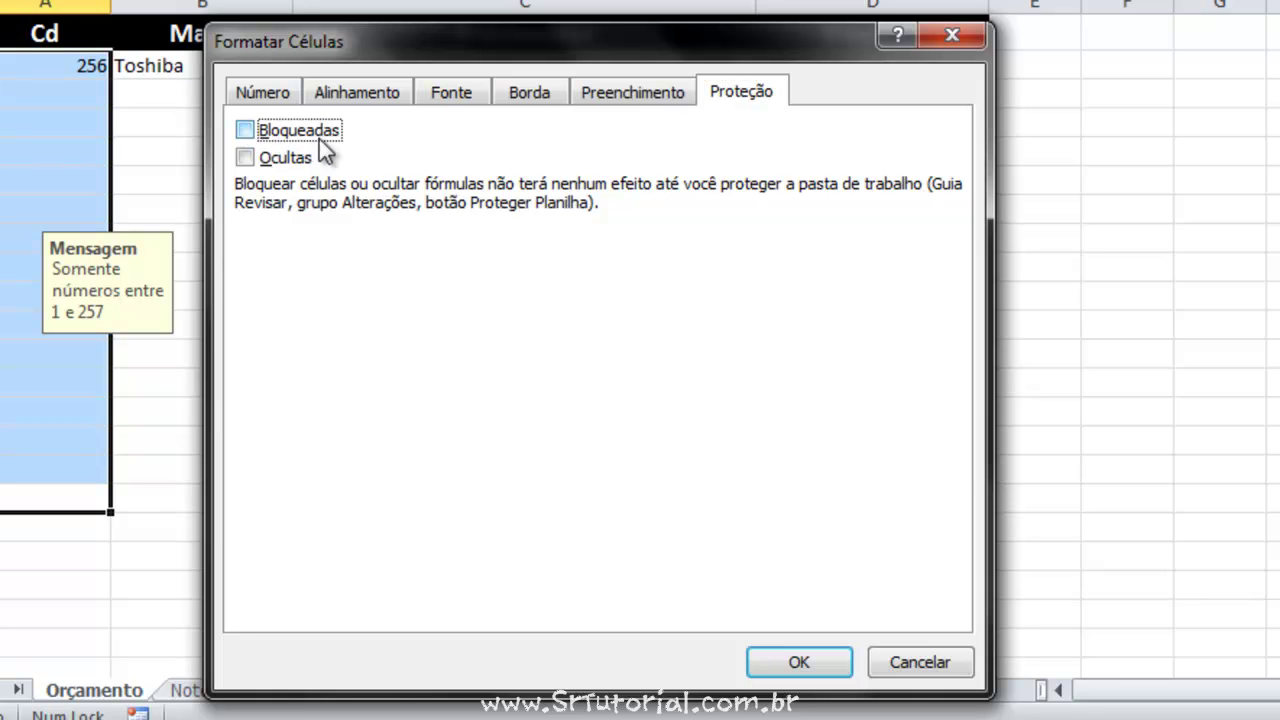
{"action": "left_click", "coordinate": [796, 664]}
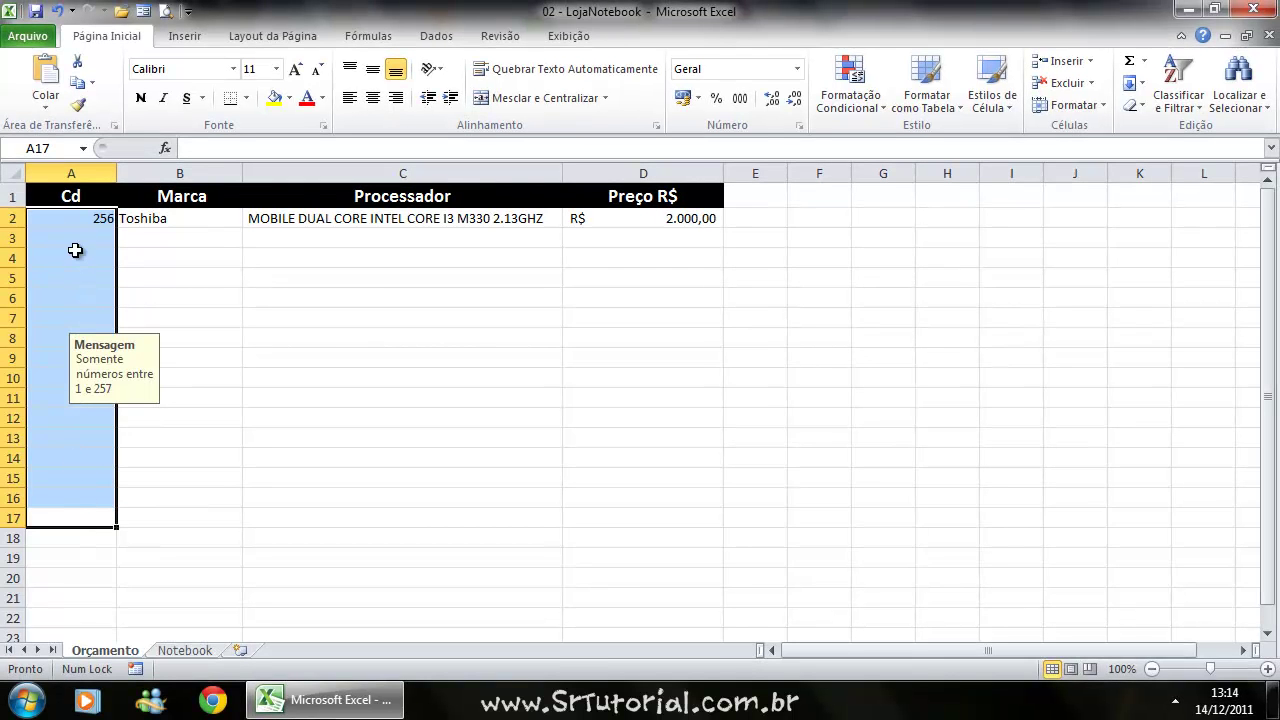
Apply Todas as bordas to A1:D17 so every cell of the table gets a thin black border.
{"action": "left_click_drag", "start_coordinate": [90, 195], "coordinate": [646, 517]}
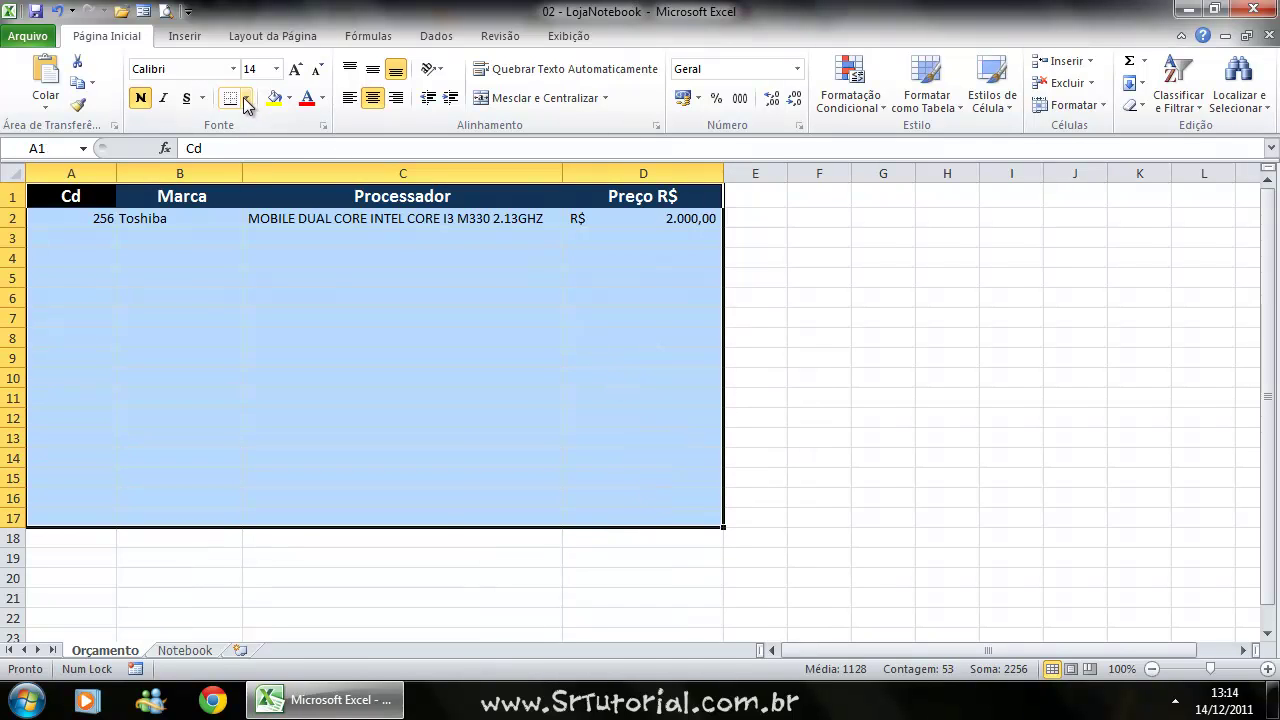
{"action": "left_click", "coordinate": [246, 98]}
{"action": "left_click", "coordinate": [255, 258]}
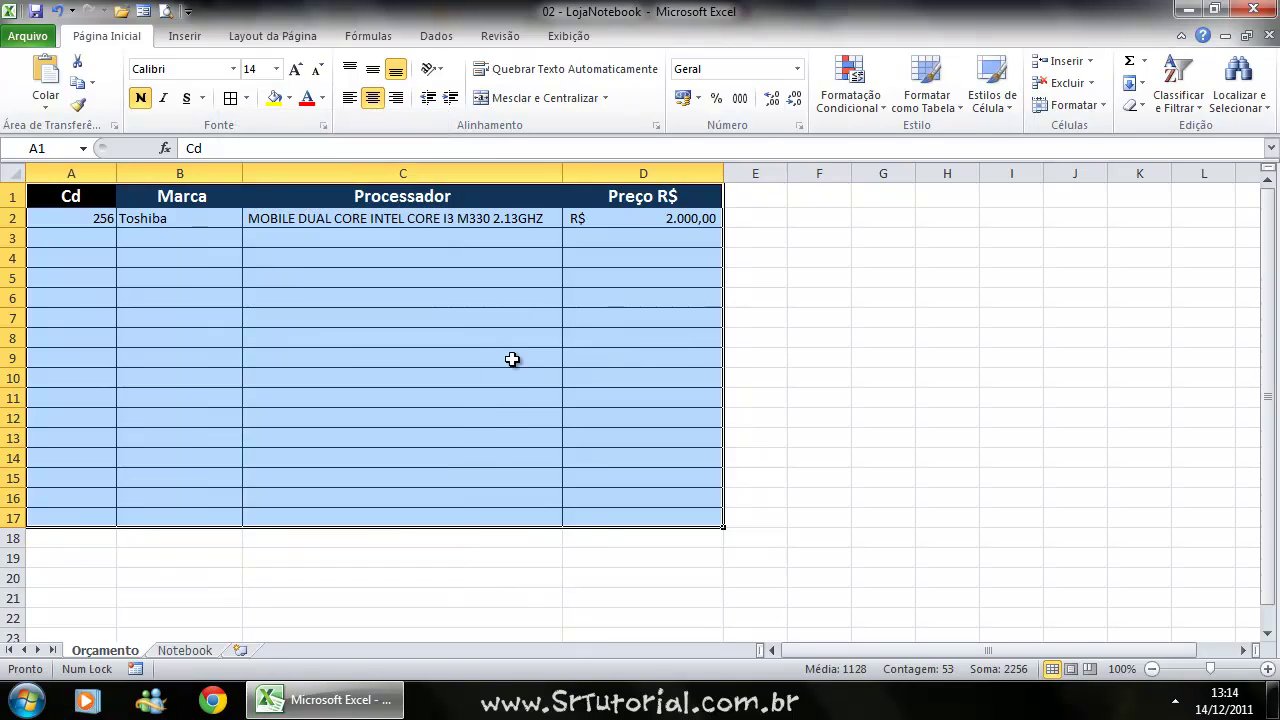
{"action": "left_click", "coordinate": [640, 358]}
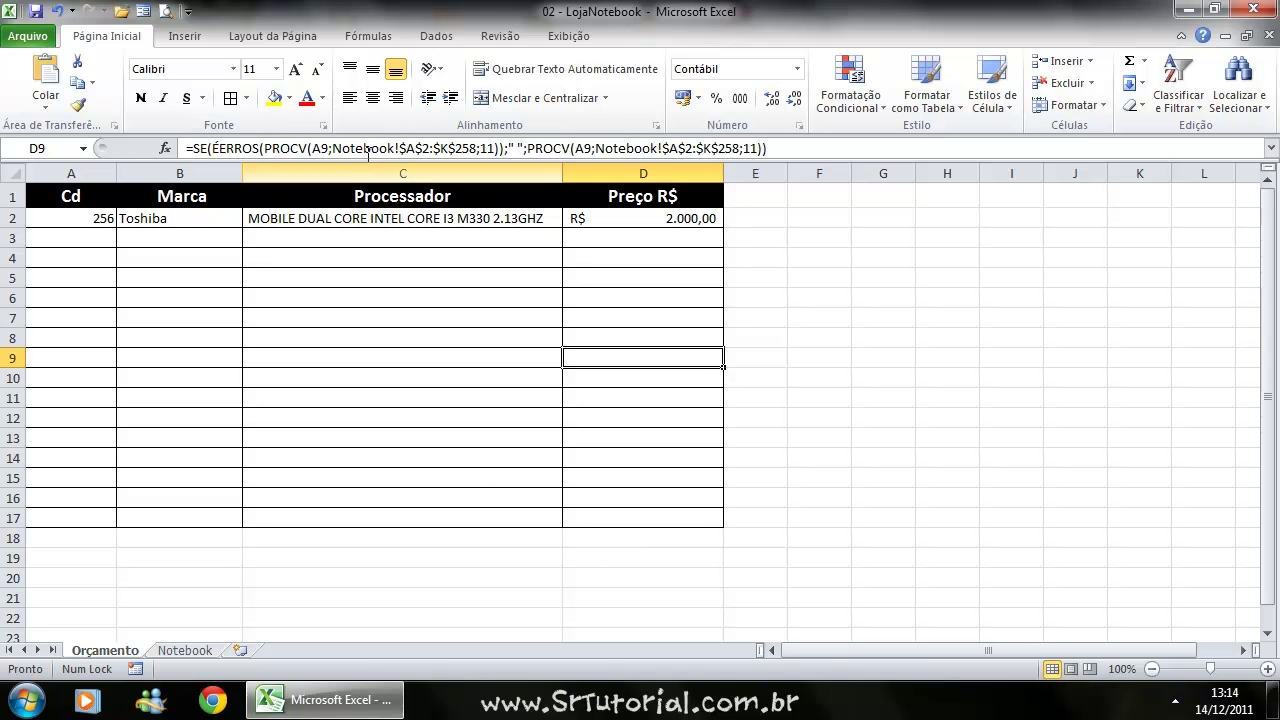
{"action": "left_click", "coordinate": [497, 37]}
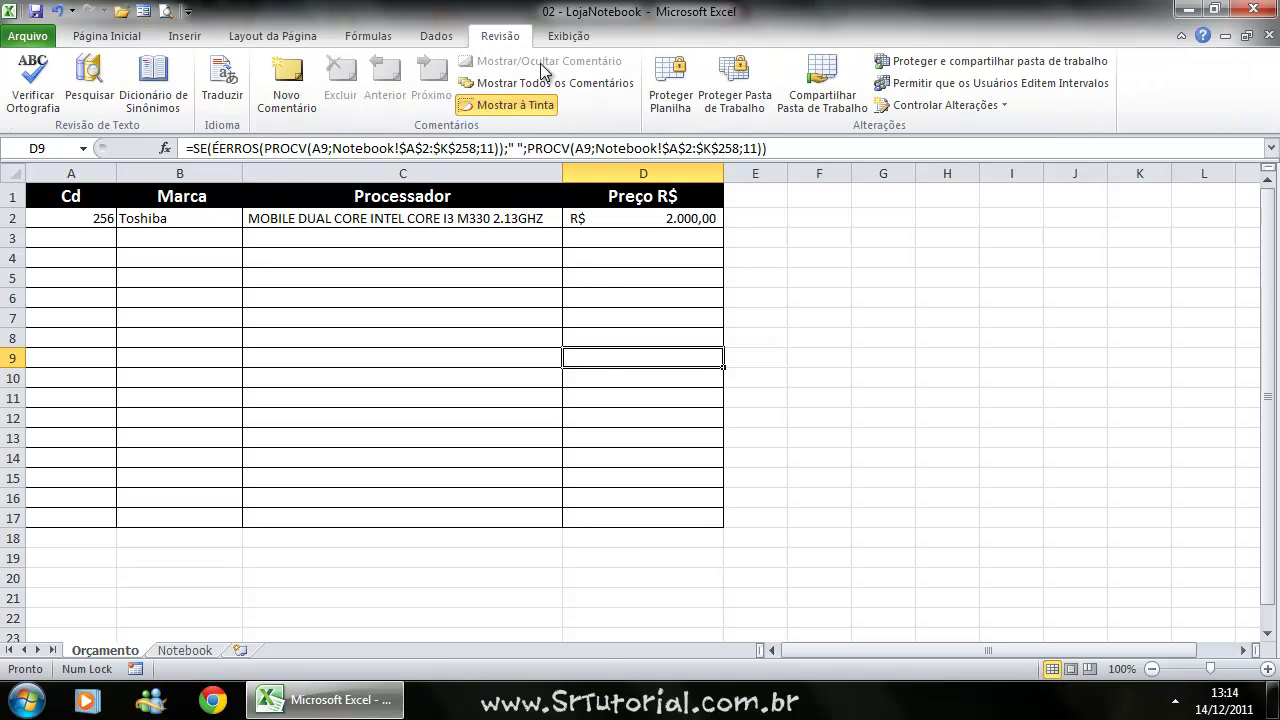
Protect the Orçamento sheet with a confirmed password, unchecking Selecionar células bloqueadas so only unlocked cells are selectable.
{"action": "left_click", "coordinate": [675, 95]}
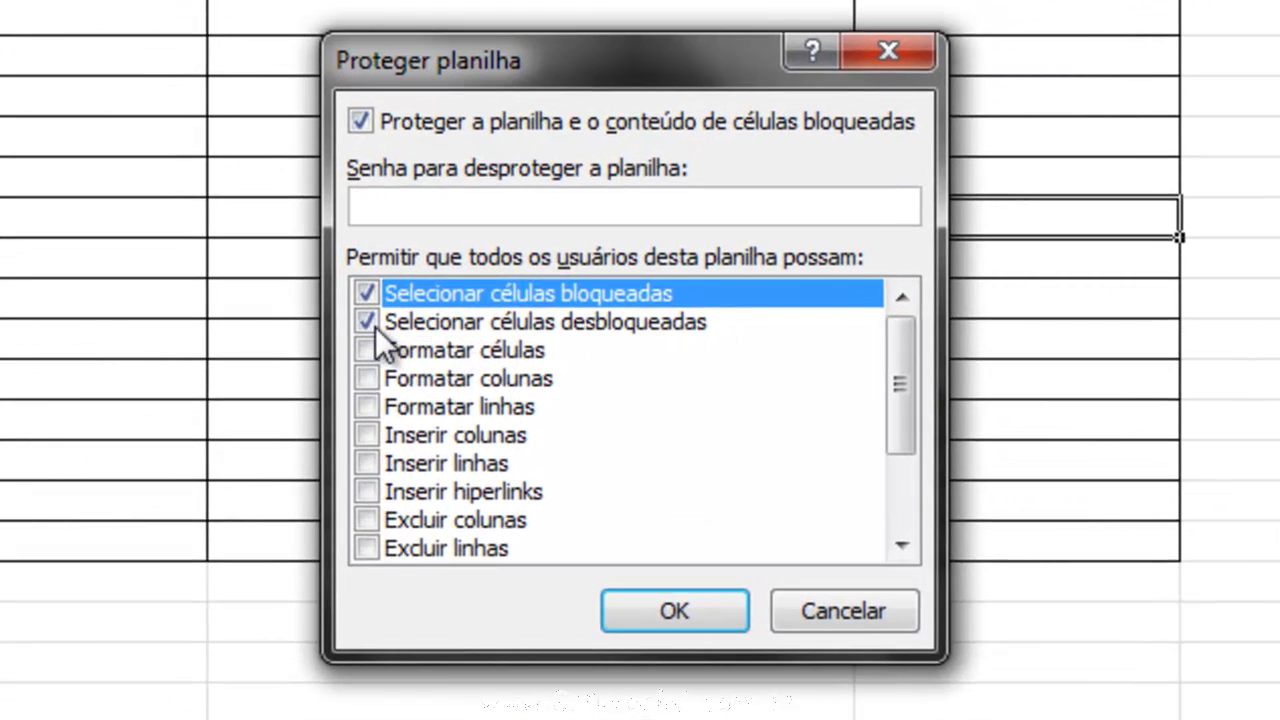
{"action": "left_click", "coordinate": [364, 290]}
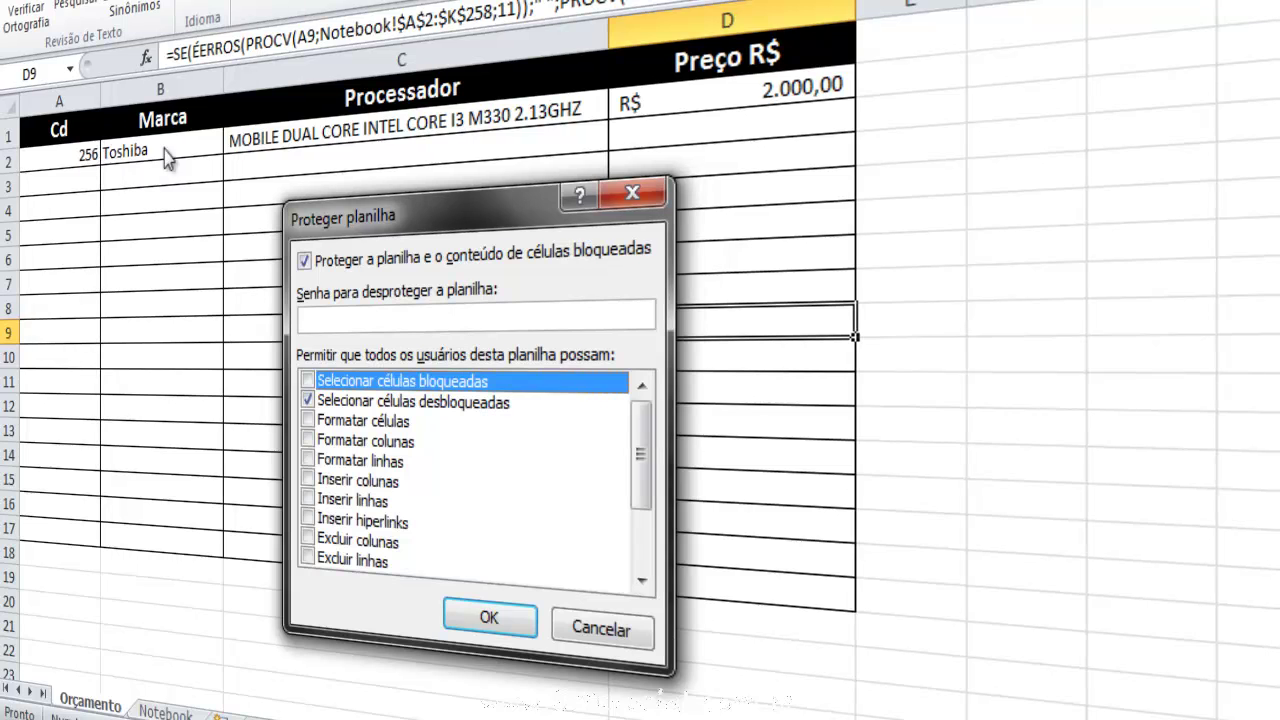
{"action": "left_click", "coordinate": [344, 403]}
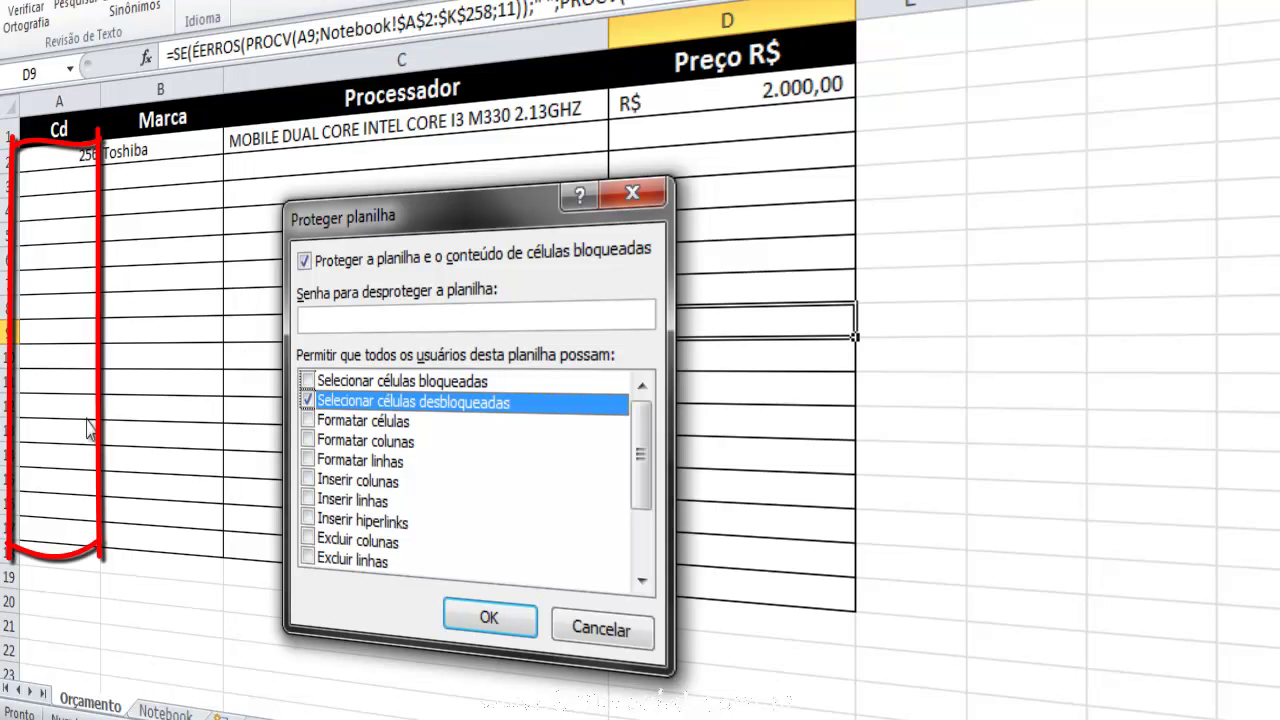
{"action": "left_click", "coordinate": [332, 321]}
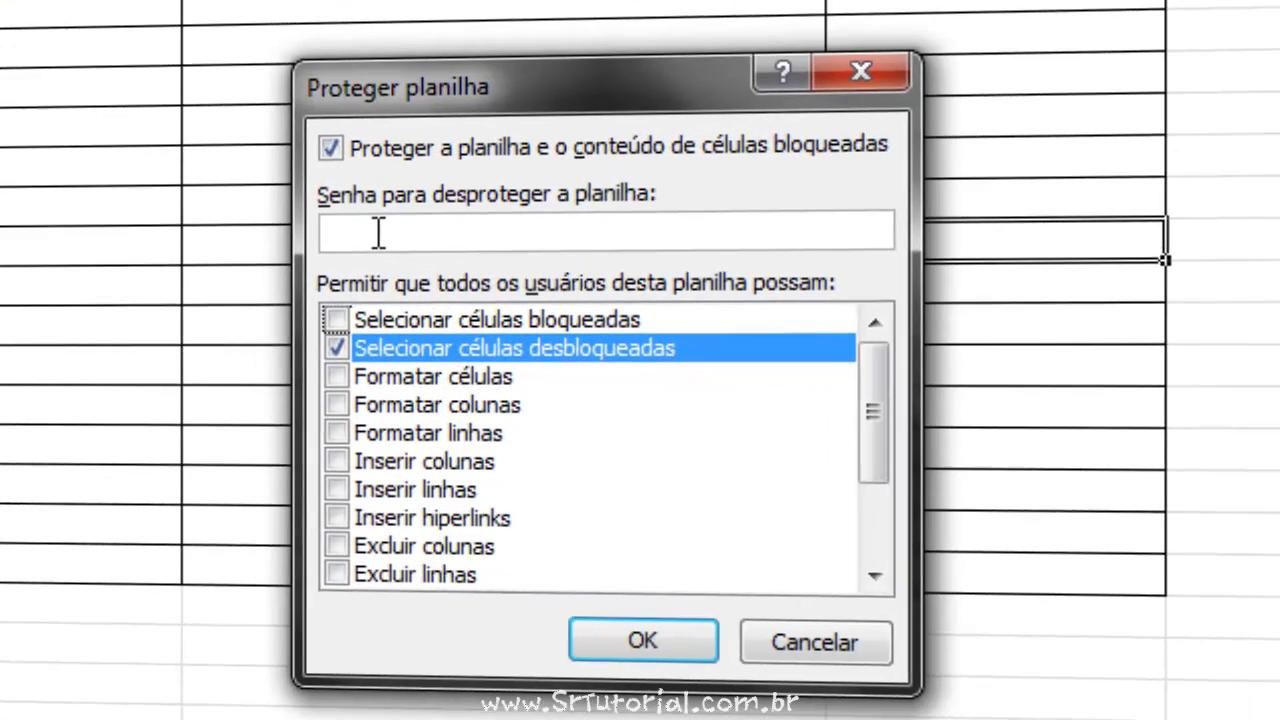
{"action": "type", "text": "123"}
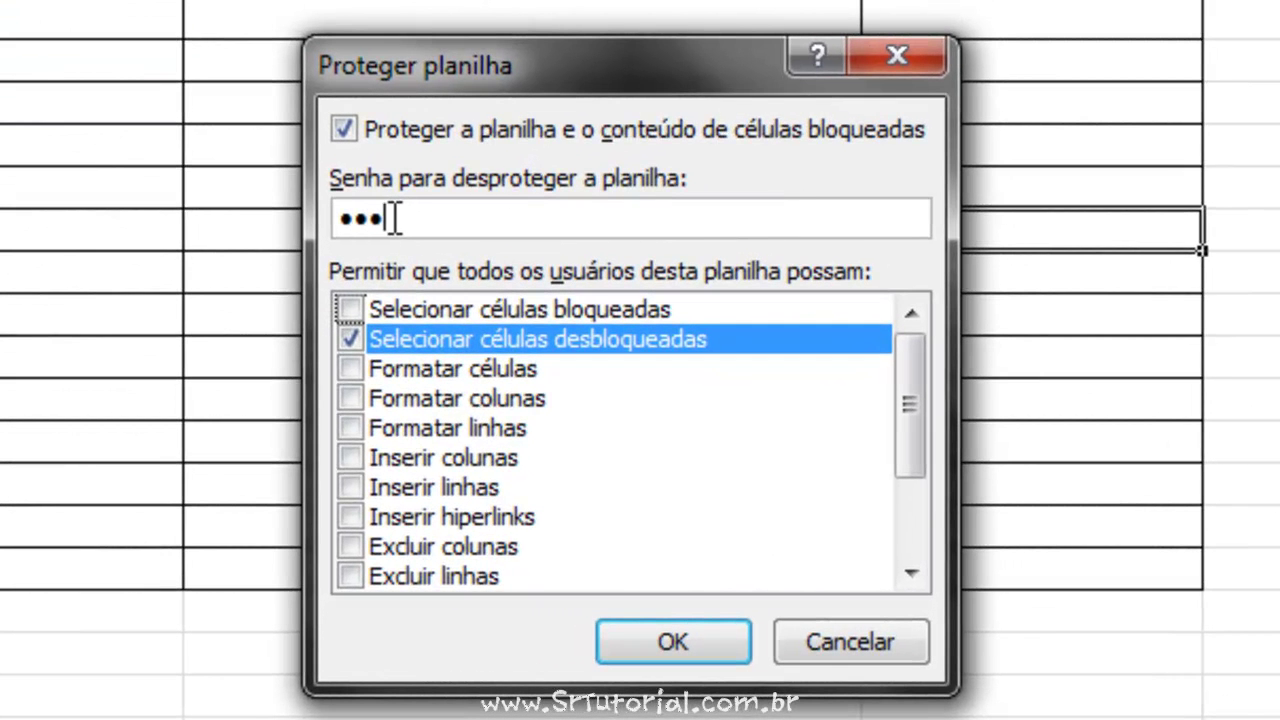
{"action": "left_click", "coordinate": [677, 643]}
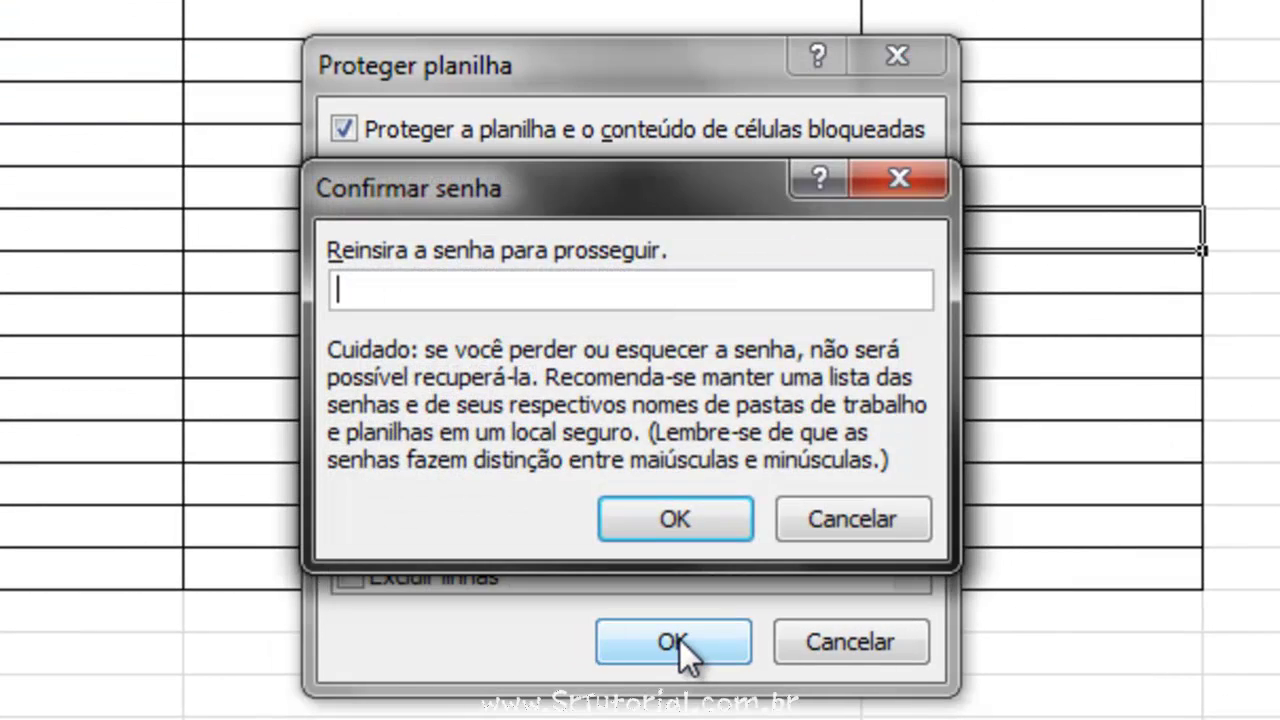
{"action": "type", "text": "123"}
{"action": "left_click", "coordinate": [669, 512]}
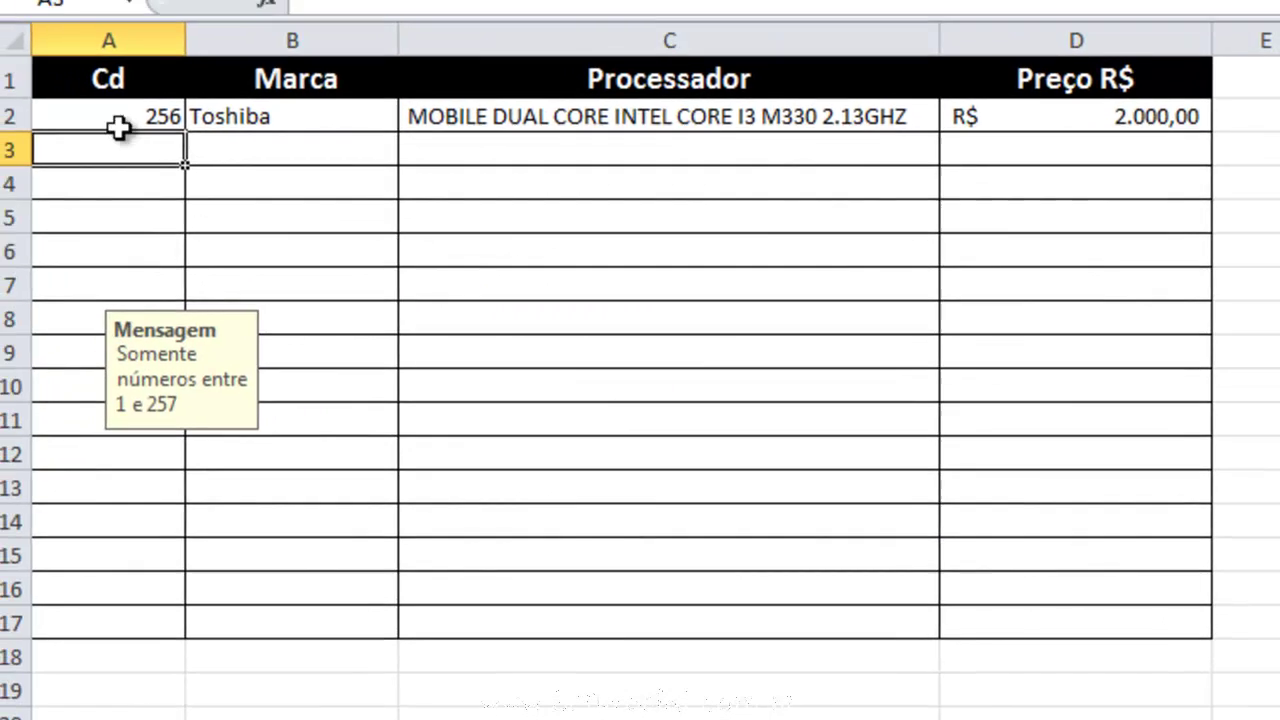
{"action": "left_click", "coordinate": [119, 127]}
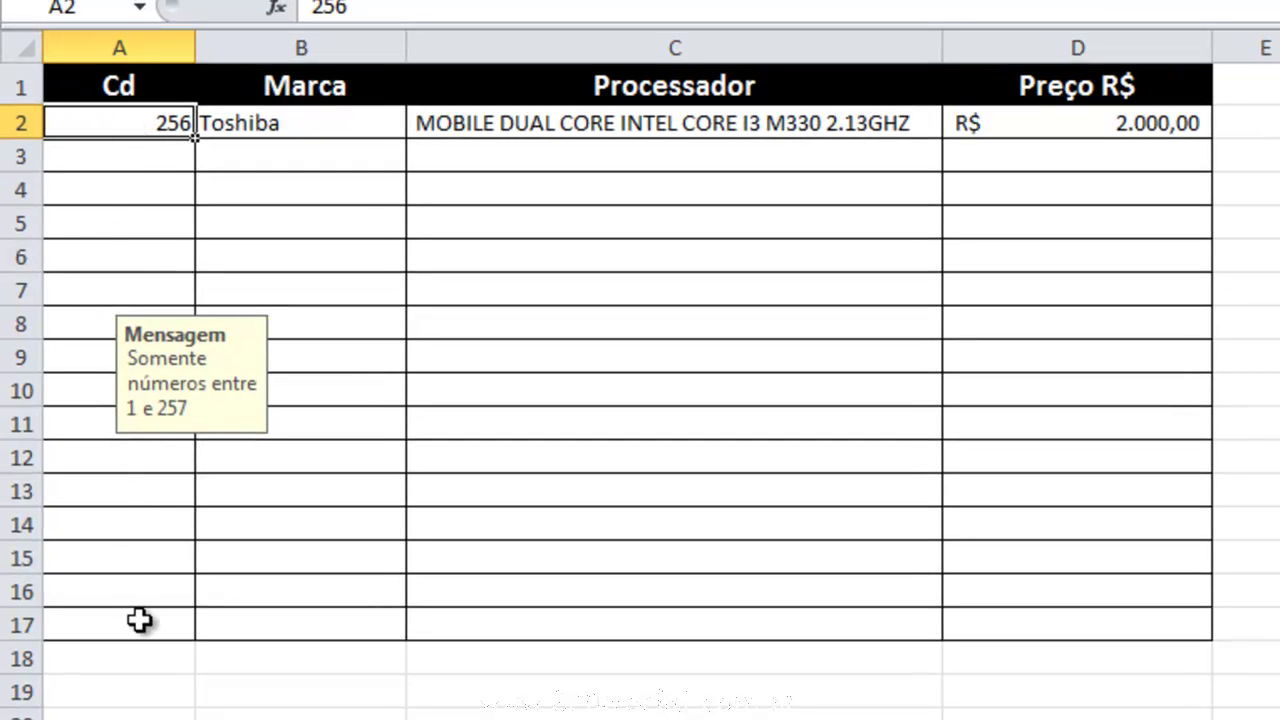
{"action": "left_click", "coordinate": [145, 156]}
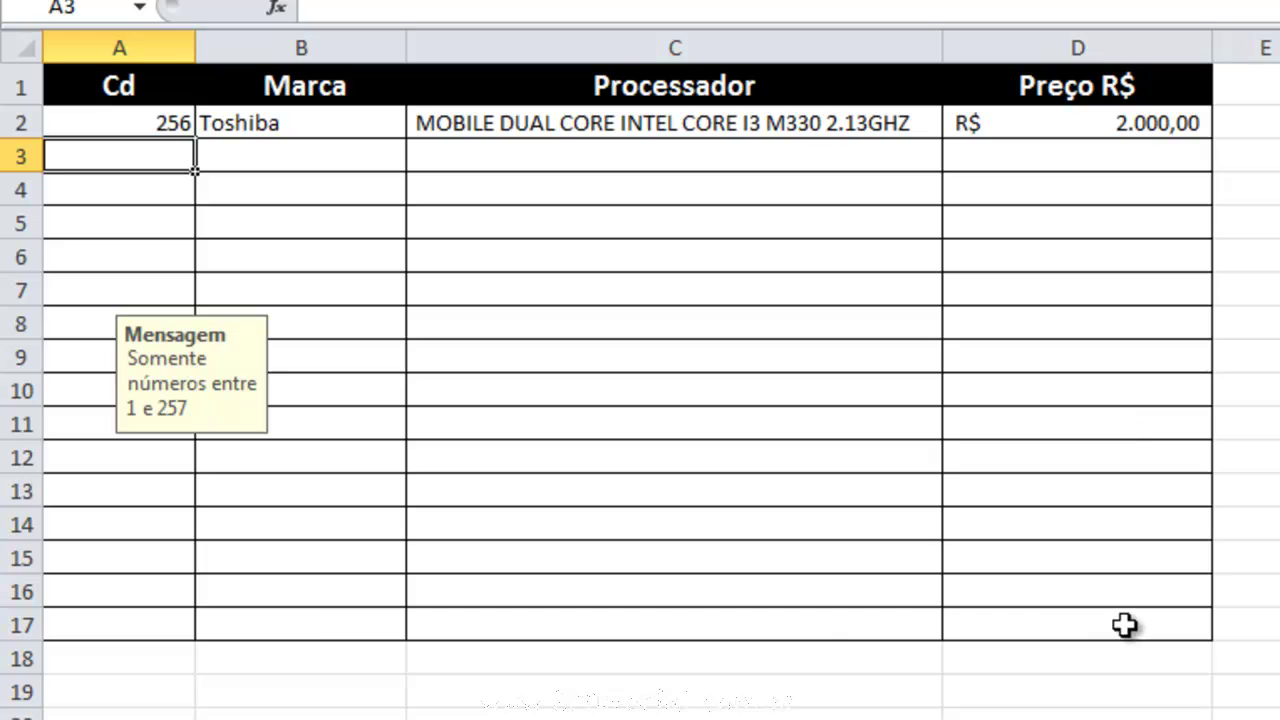
{"action": "left_click", "coordinate": [134, 621]}
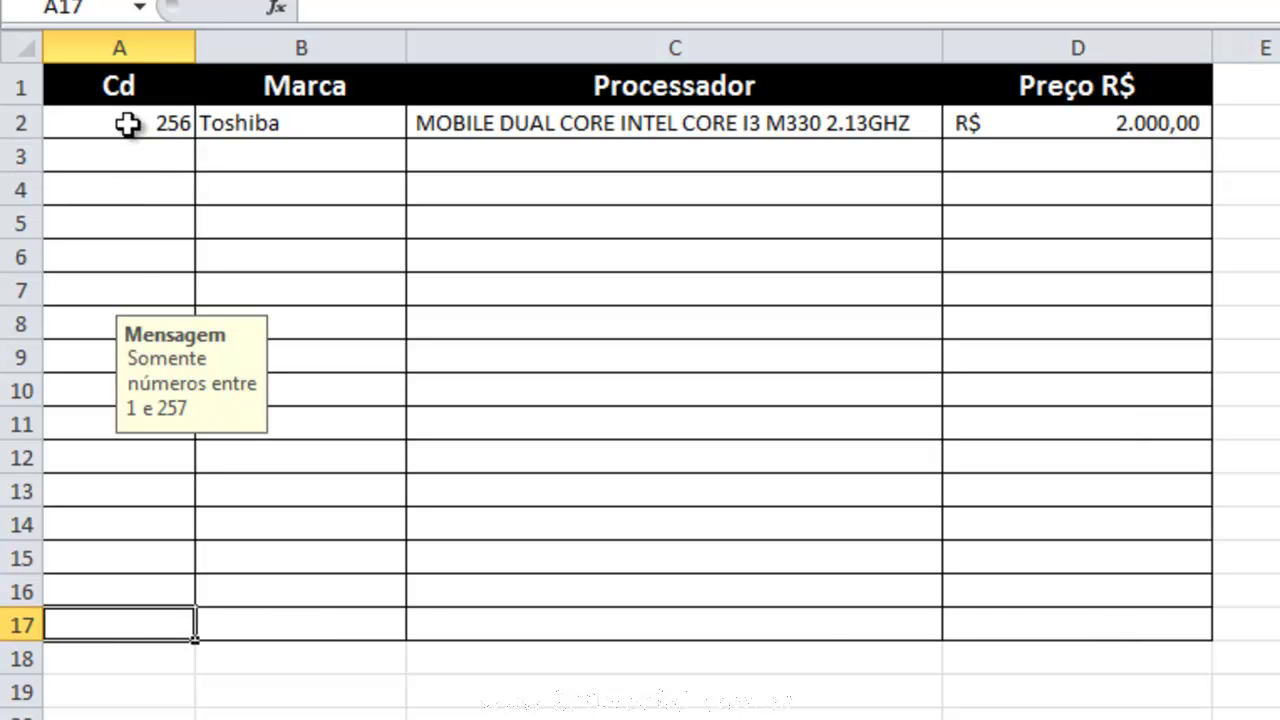
{"action": "left_click_drag", "start_coordinate": [126, 620], "coordinate": [133, 124]}
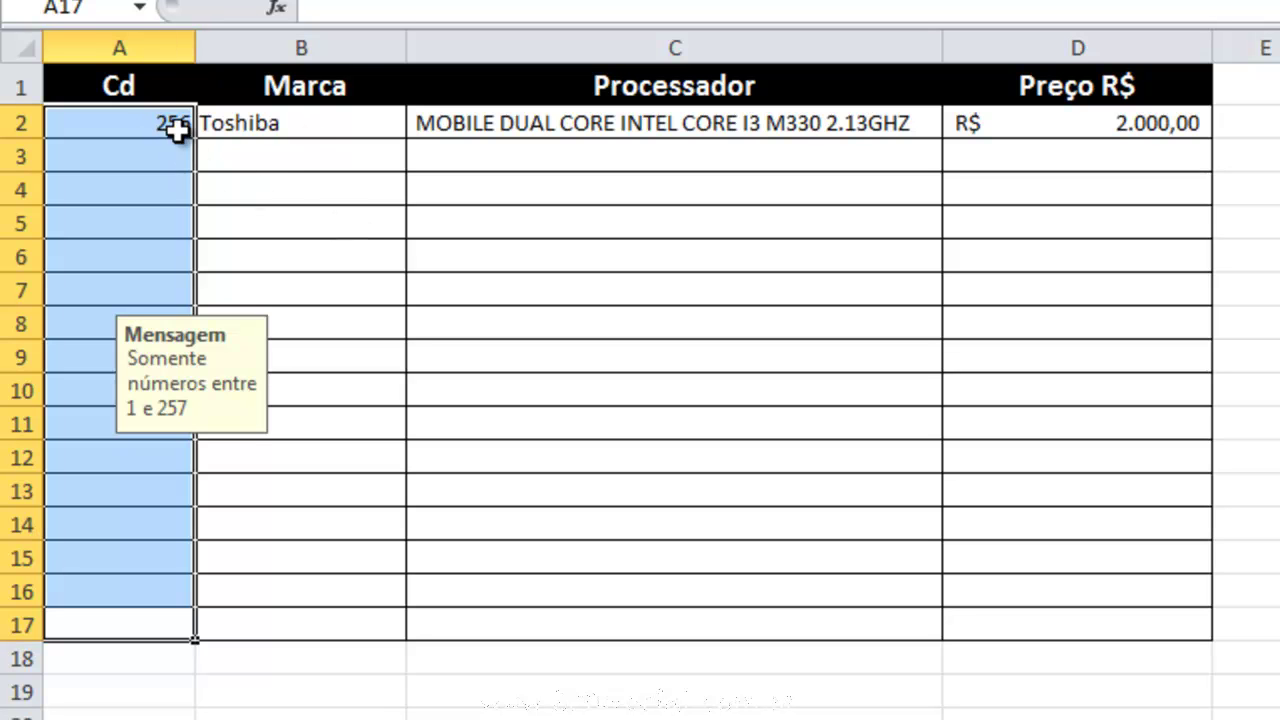
Enter codes 5, 12, 25 and 36 in A3:A6 so their laptop details fill in.
{"action": "left_click", "coordinate": [145, 155]}
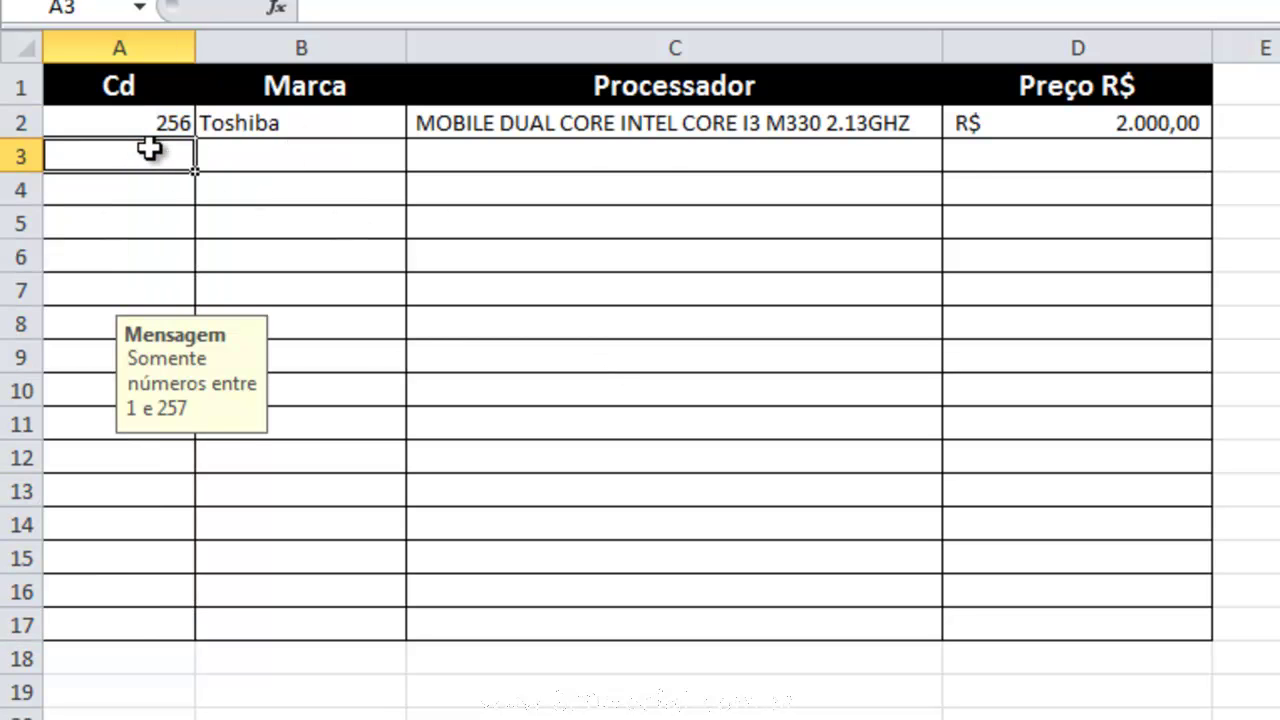
{"action": "type", "text": "5"}
{"action": "key", "text": "Return"}
{"action": "type", "text": "12"}
{"action": "key", "text": "Return"}
{"action": "type", "text": "25"}
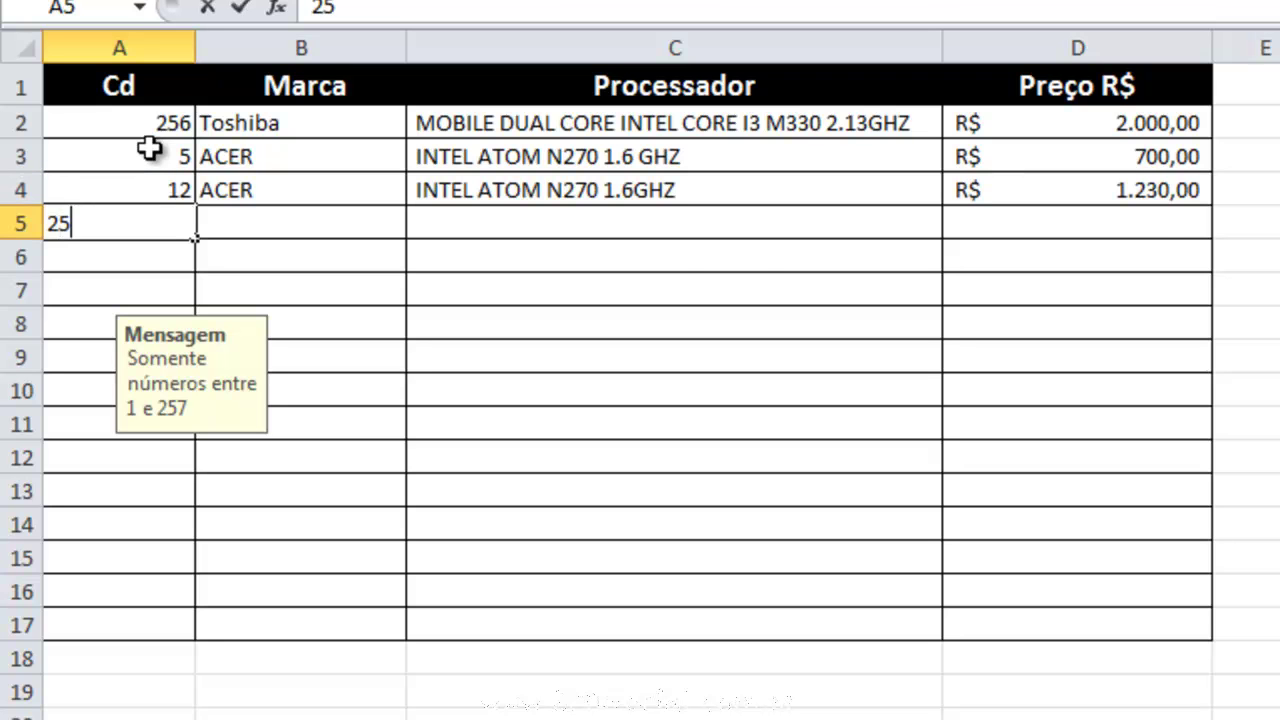
{"action": "key", "text": "Return"}
{"action": "type", "text": "36"}
{"action": "key", "text": "Return"}
Try the out-of-range code 698 in A7 and cancel the validation error.
{"action": "type", "text": "698"}
{"action": "key", "text": "Return"}
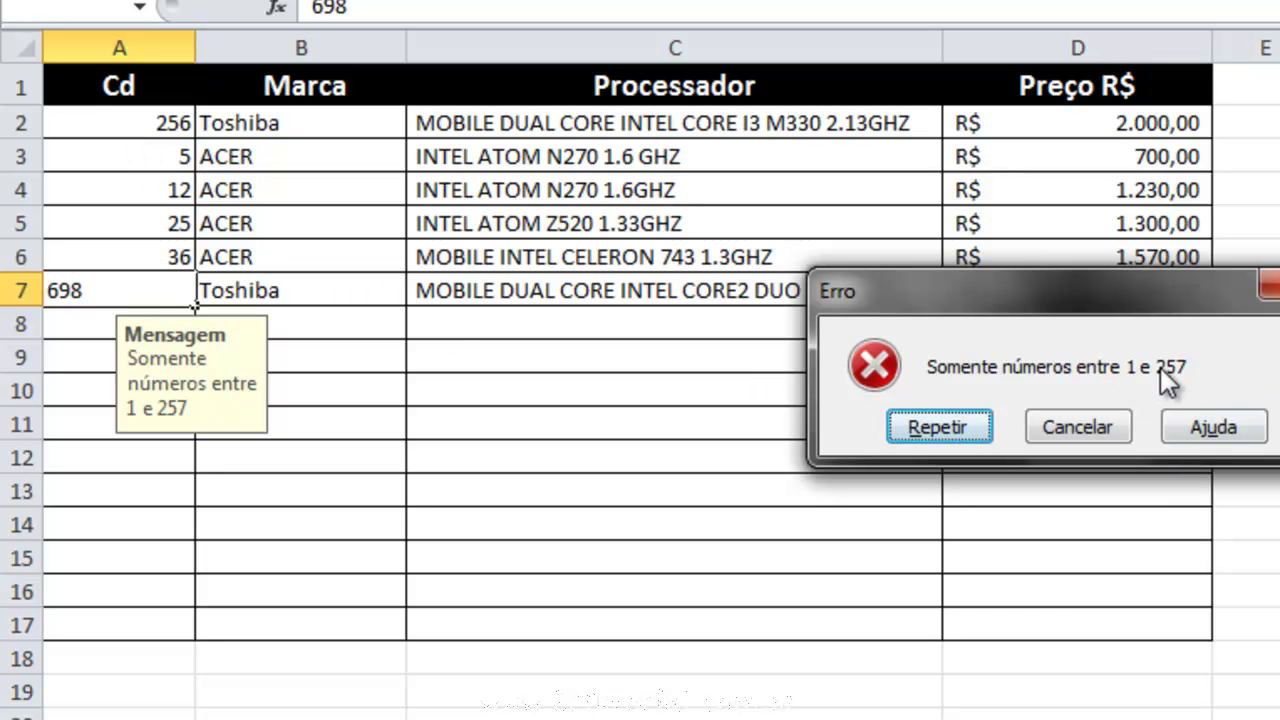
{"action": "left_click", "coordinate": [1097, 429]}
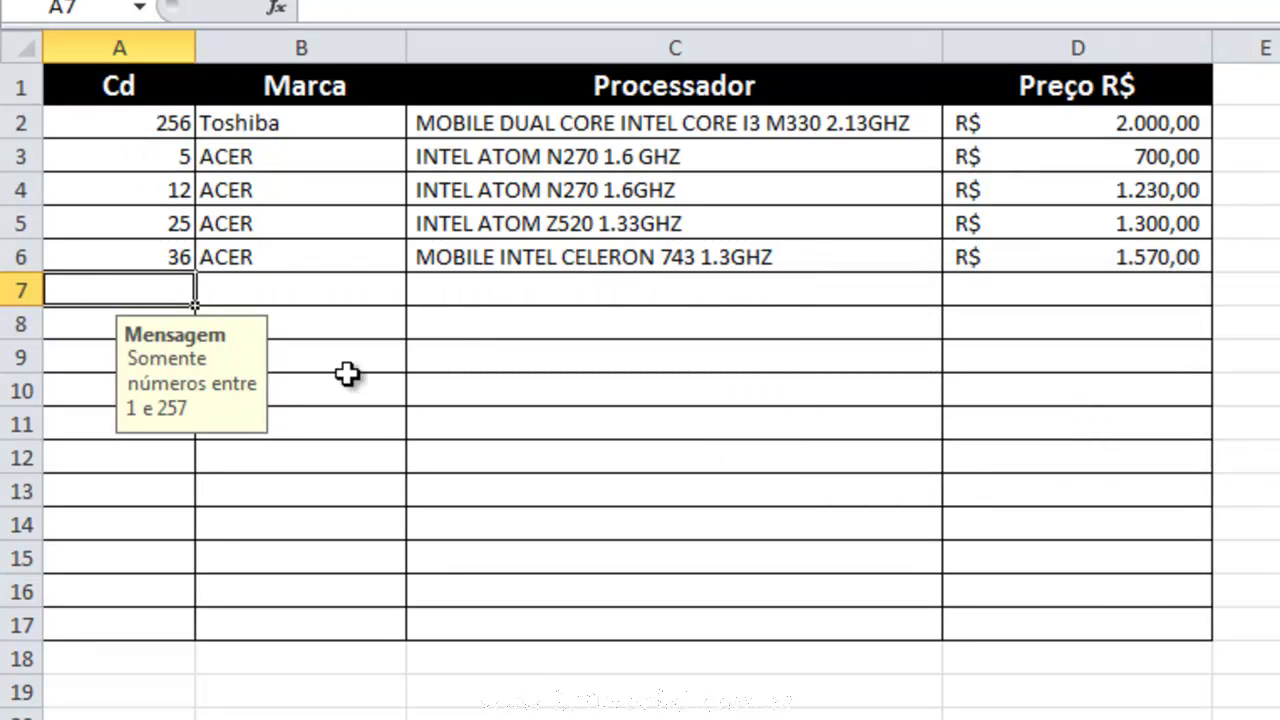